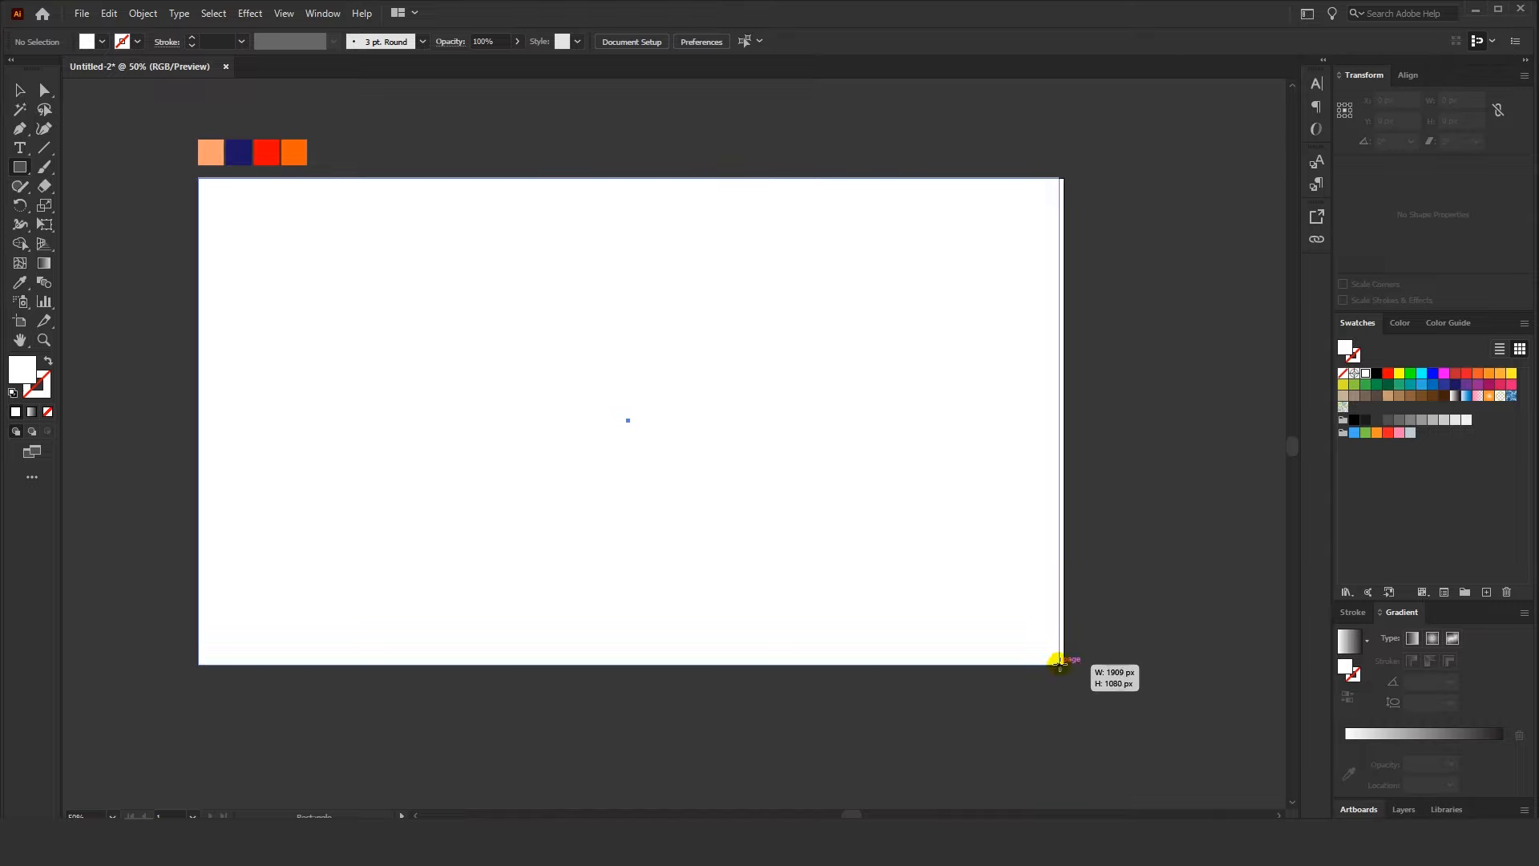
Fill the artboard-sized background rectangle with black, 000000
click(20, 90)
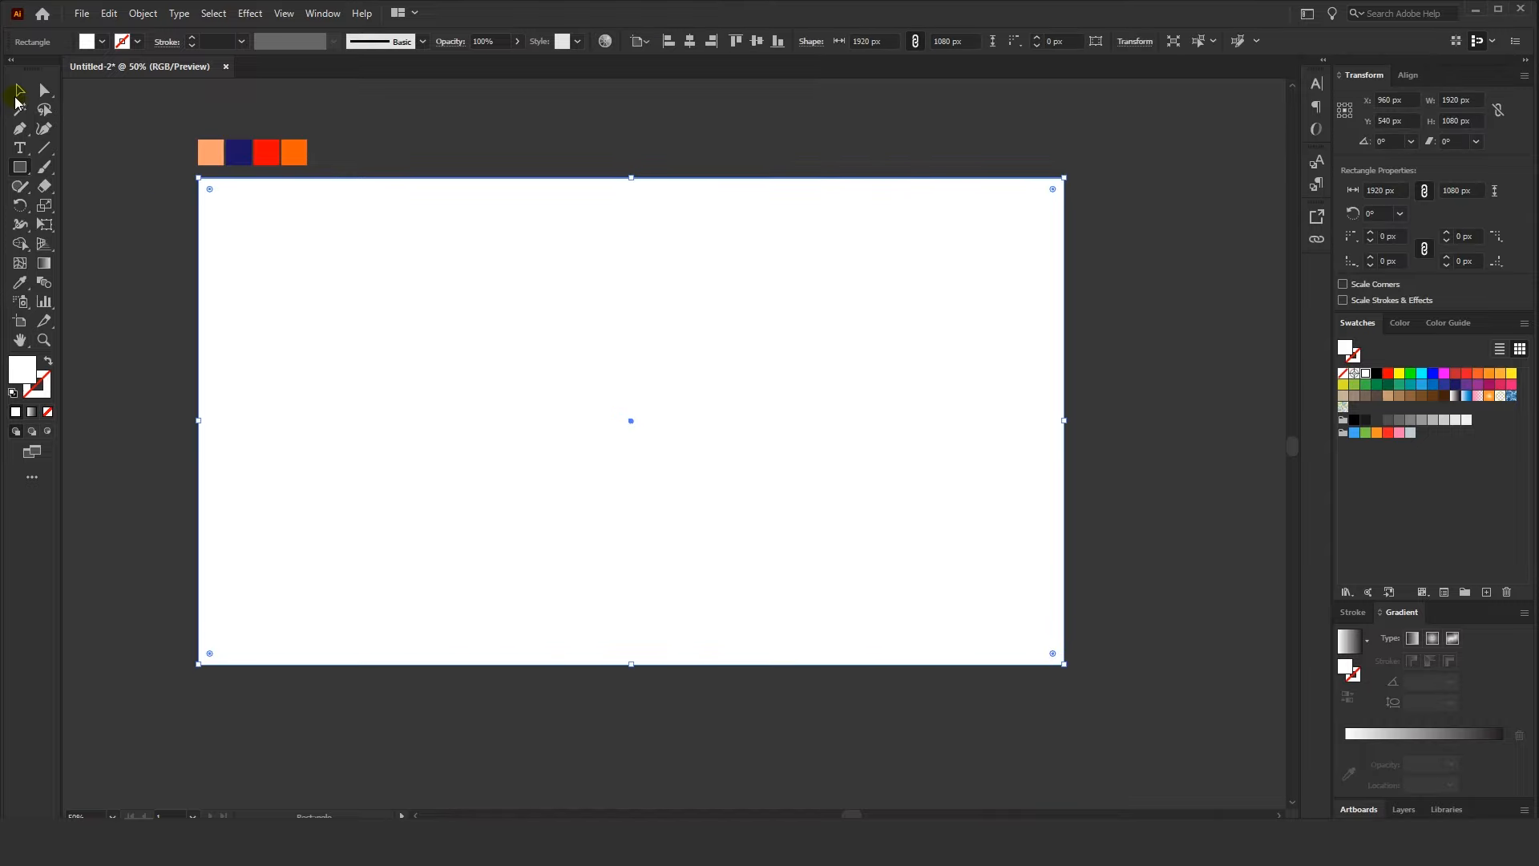
double_click(25, 368)
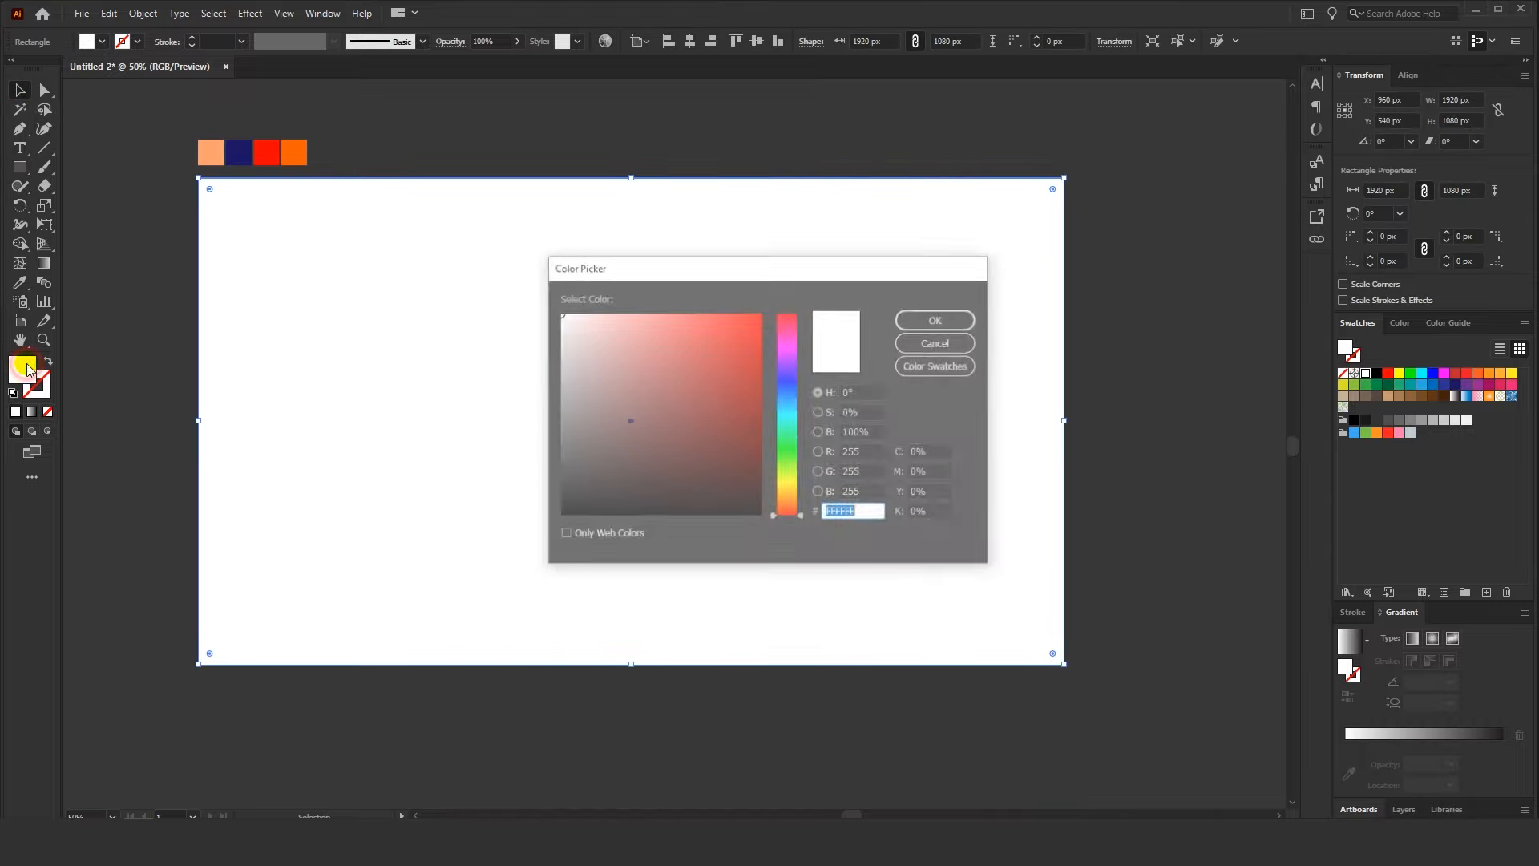
drag(599, 509, 558, 520)
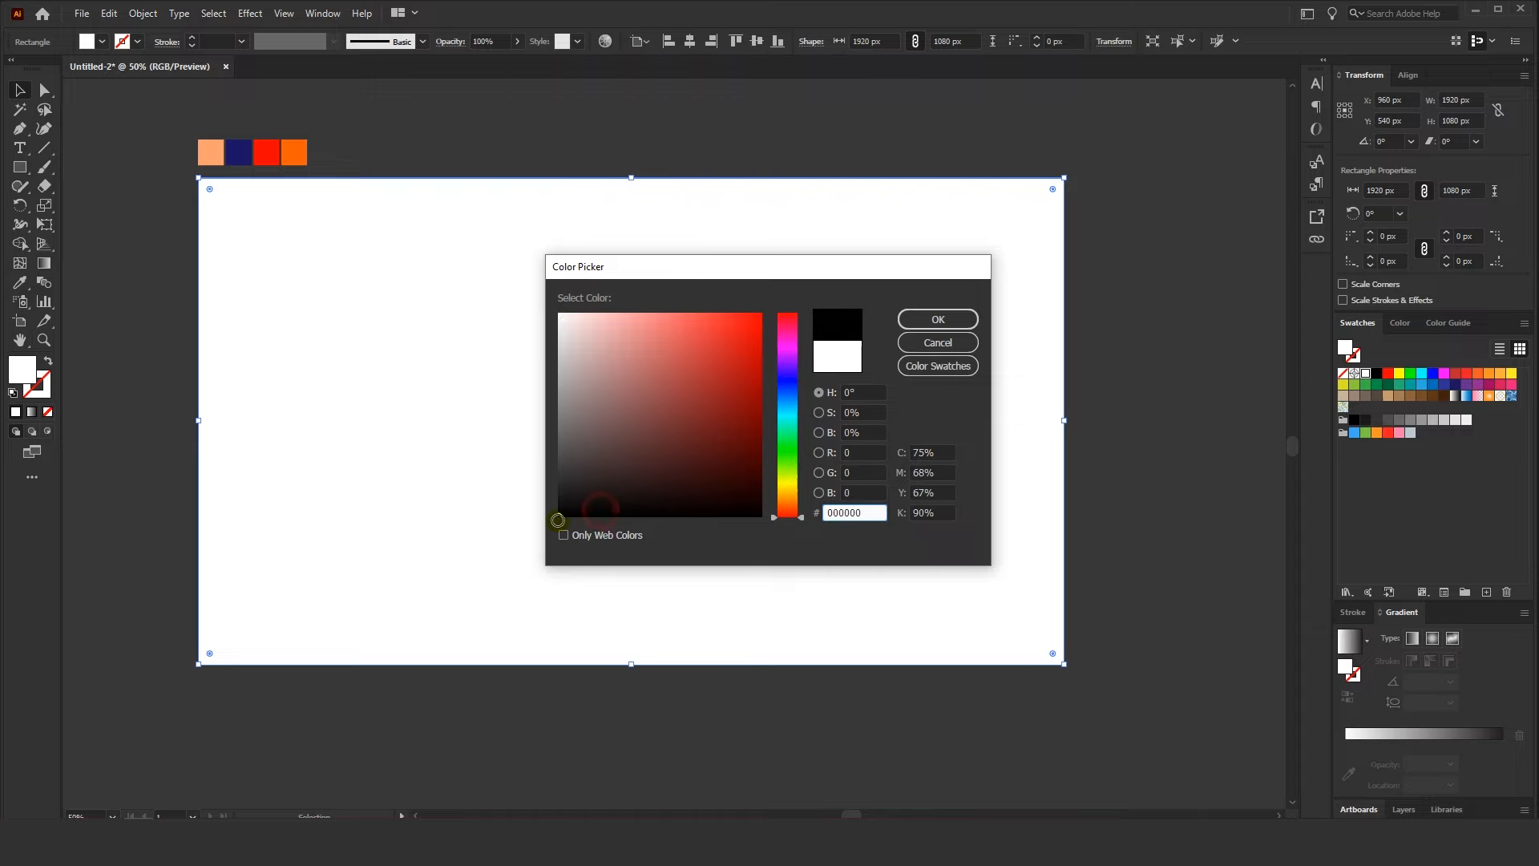
click(930, 320)
click(625, 119)
click(670, 321)
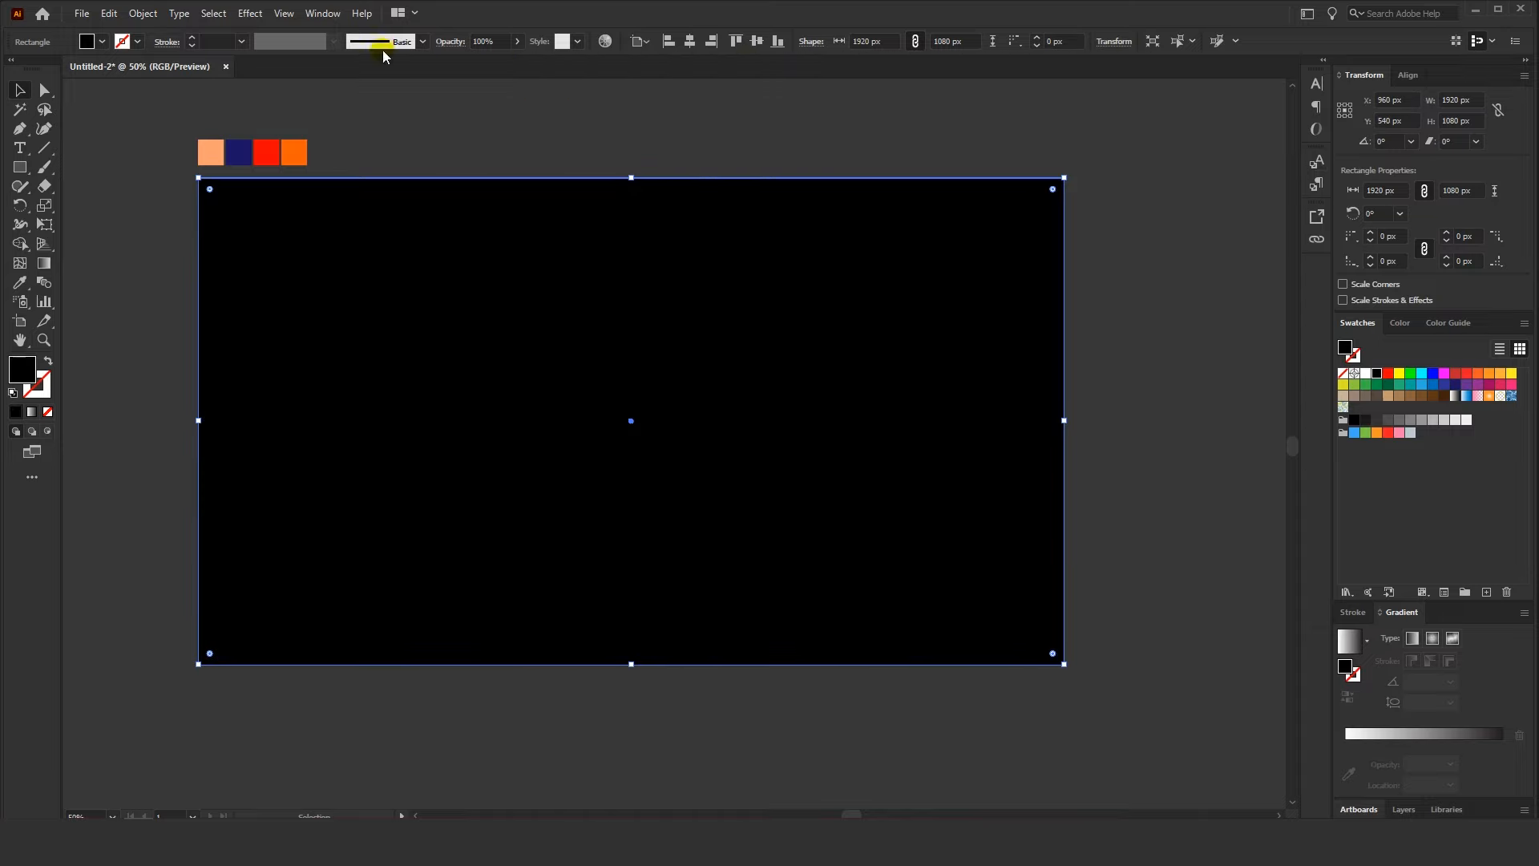
Show the Layers panel and place it as a floating panel beside the artboard
click(323, 13)
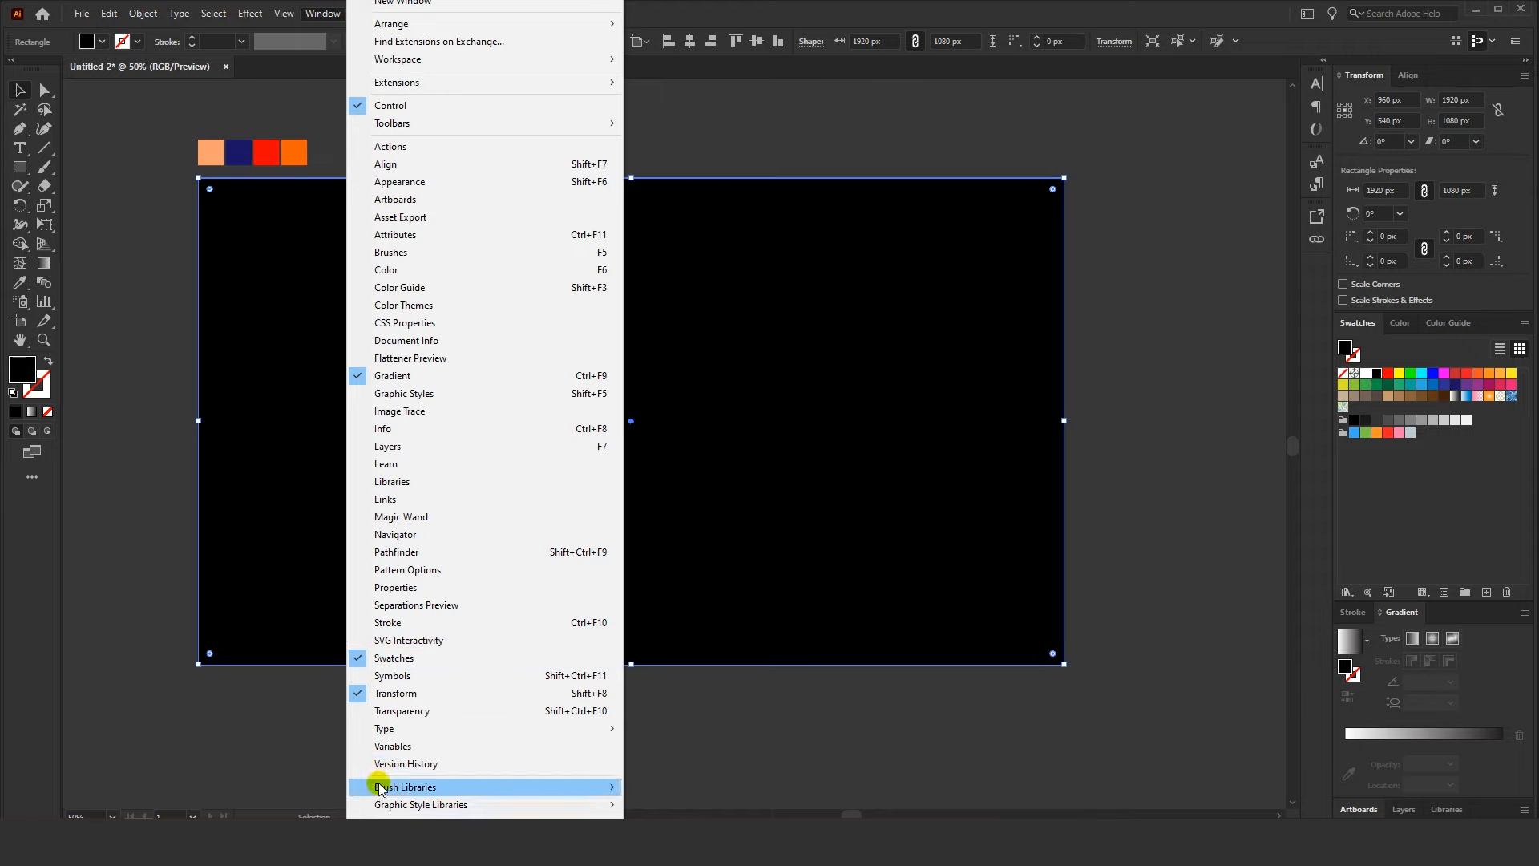
click(464, 446)
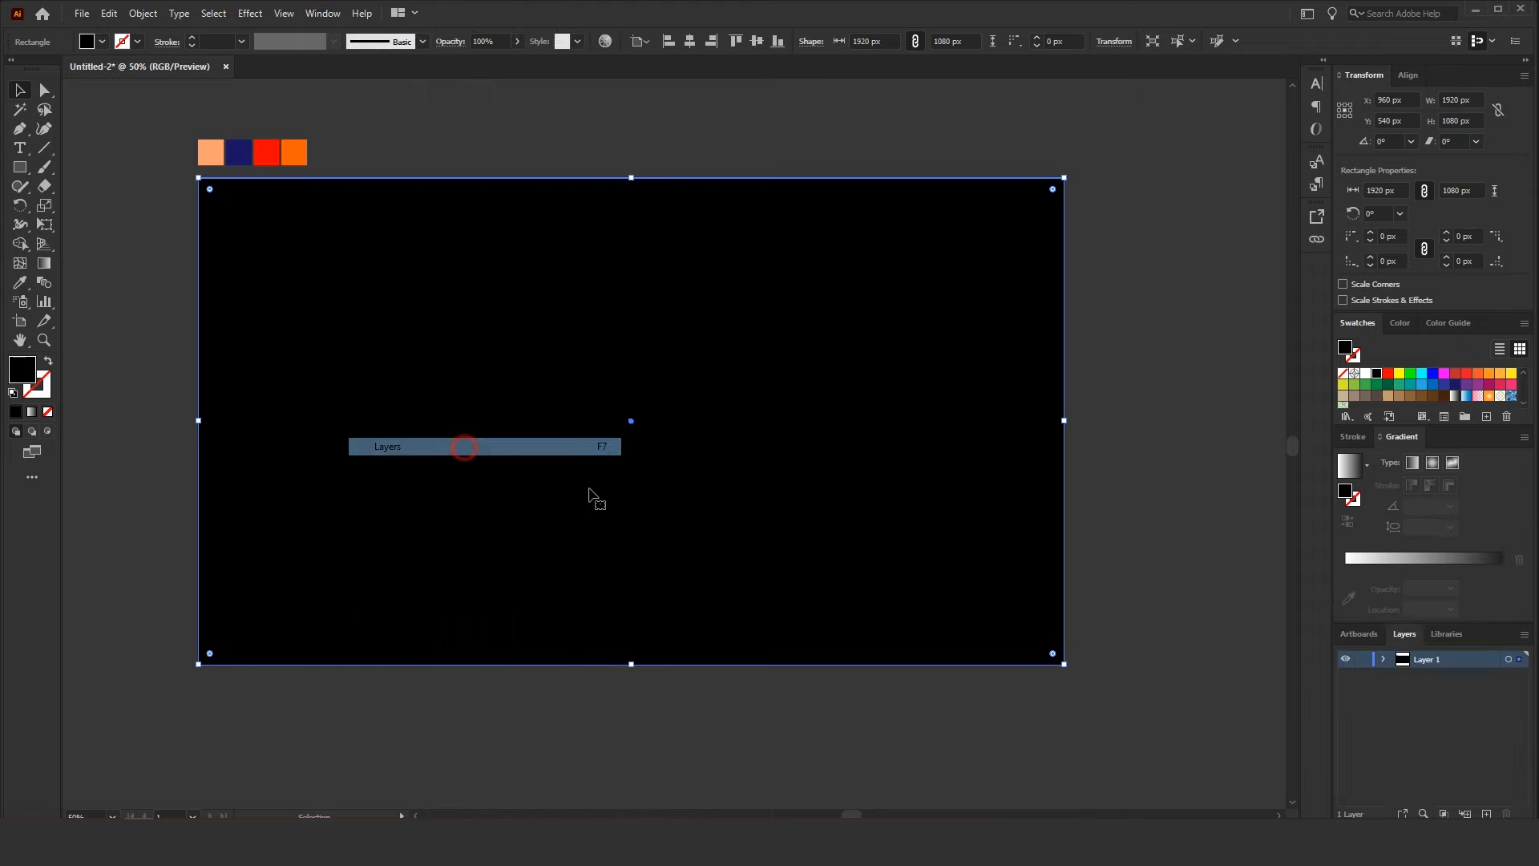
drag(1415, 651, 1121, 128)
Lock the layer that holds the black background and rename it B
click(1125, 126)
double_click(1190, 126)
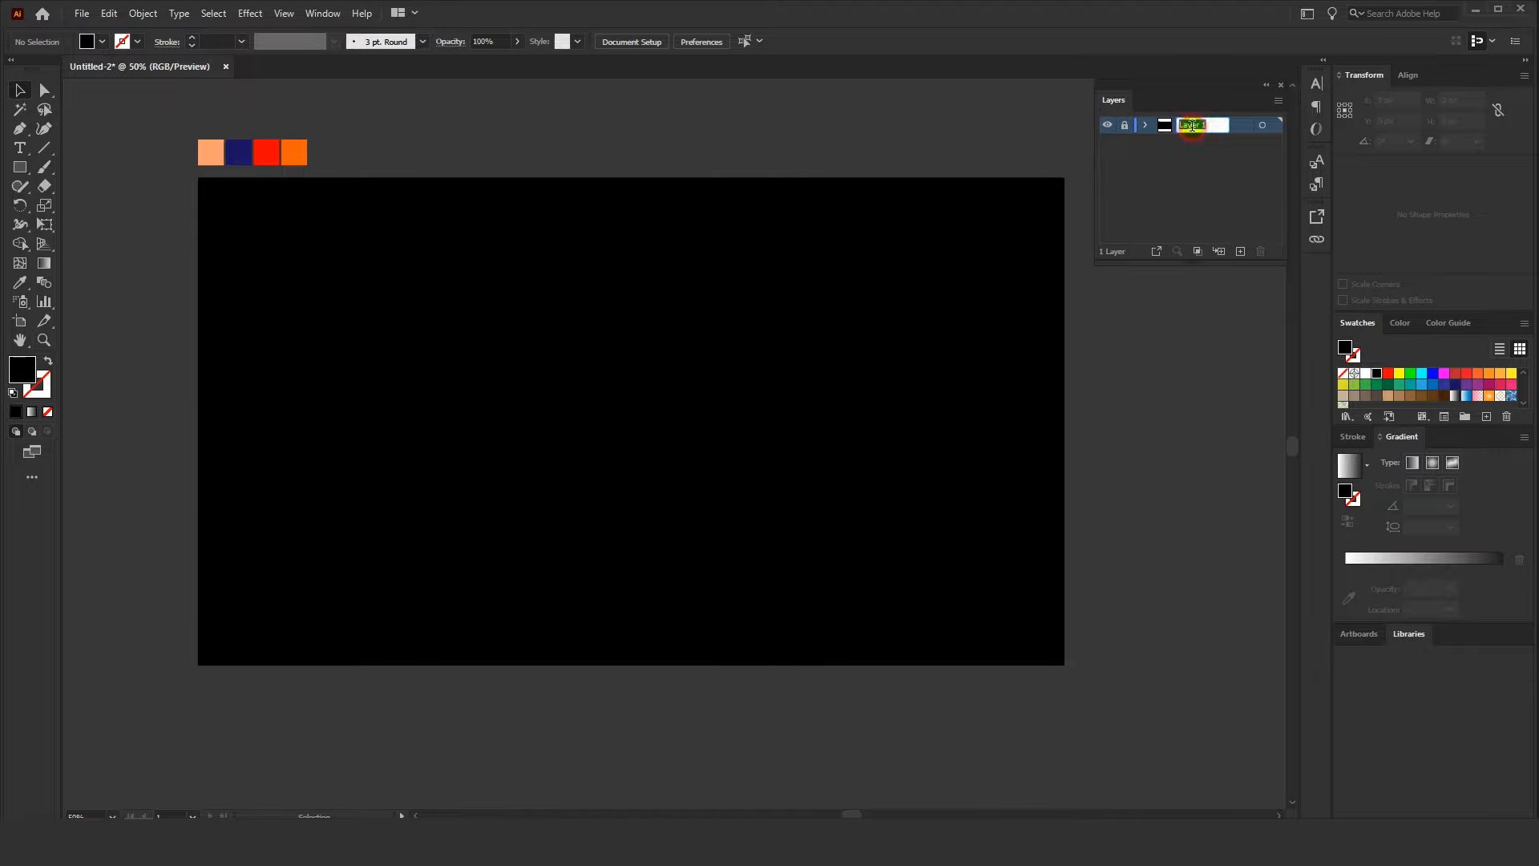
text(B)
Create a new layer above the background layer and name it Object
click(1240, 251)
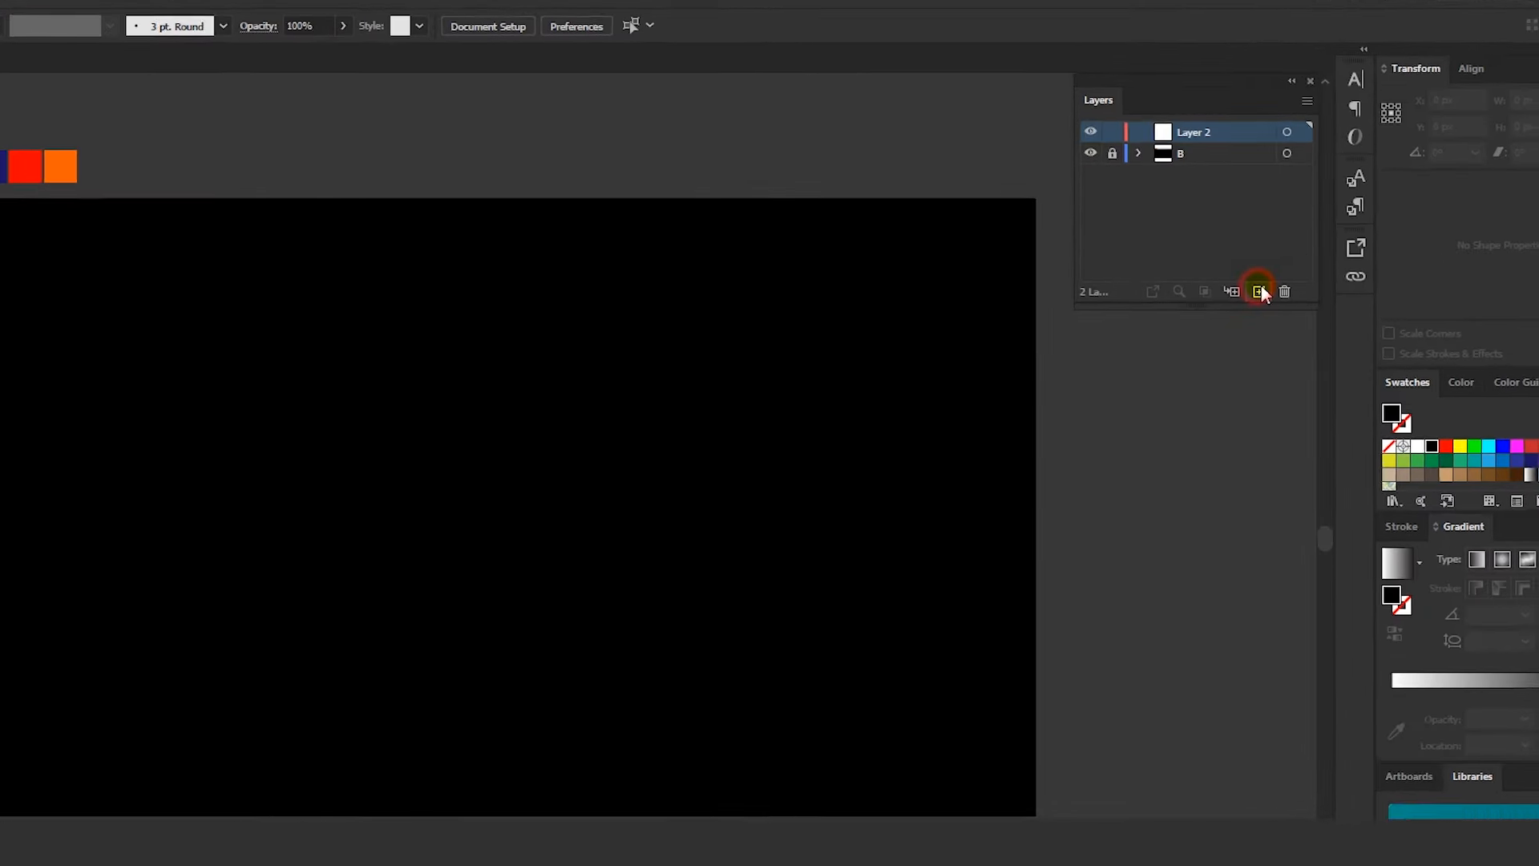
double_click(1193, 124)
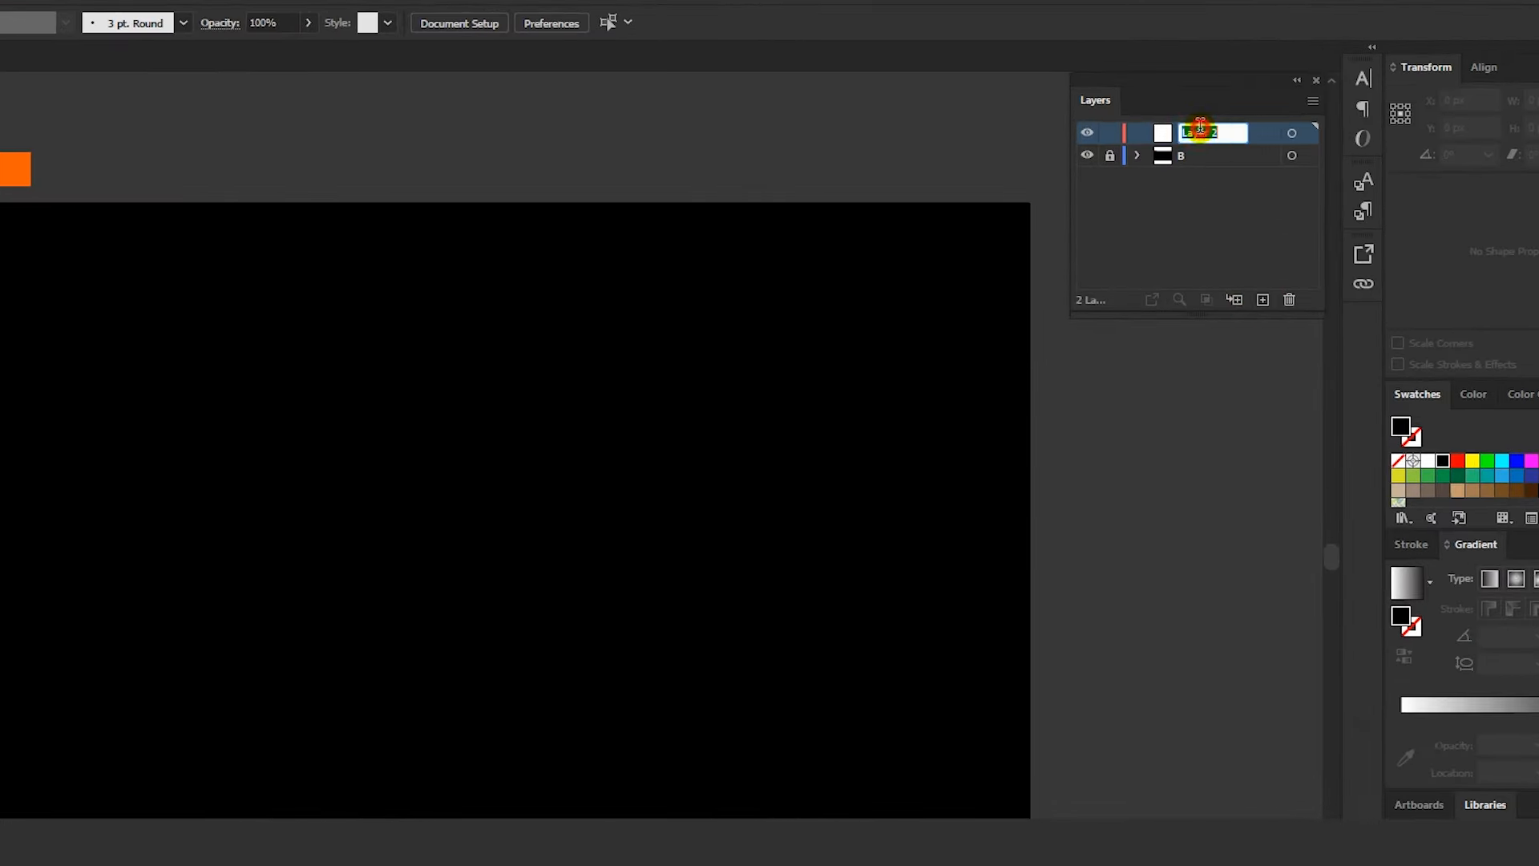
text(Ojec)
double_click(1216, 133)
text(Object)
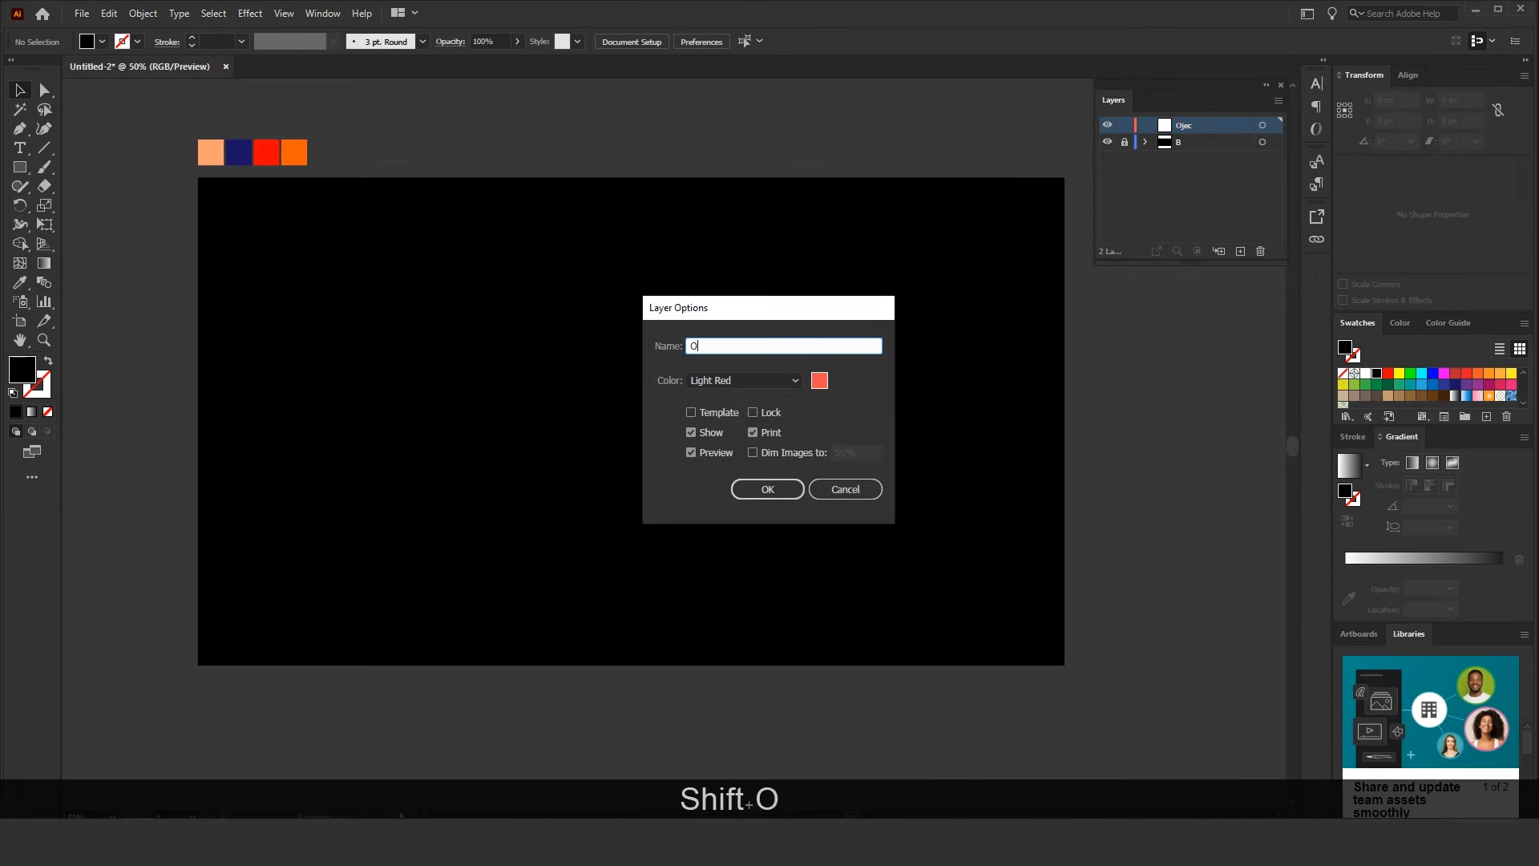
key(Return)
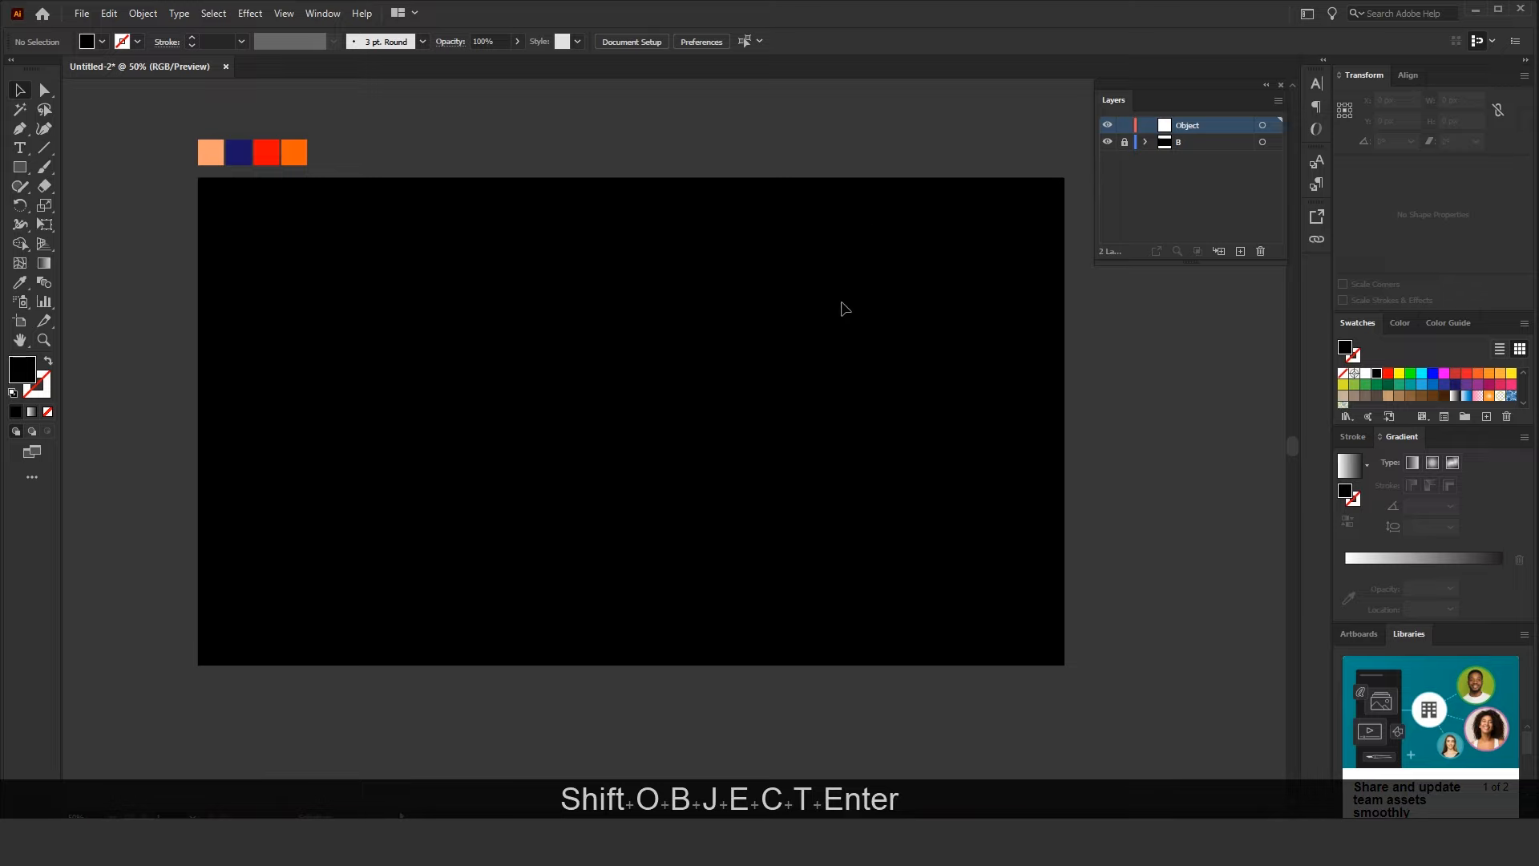
Draw an upright rectangle about 226 by 695 px left of the artboard's center and fill it with white
key(space)
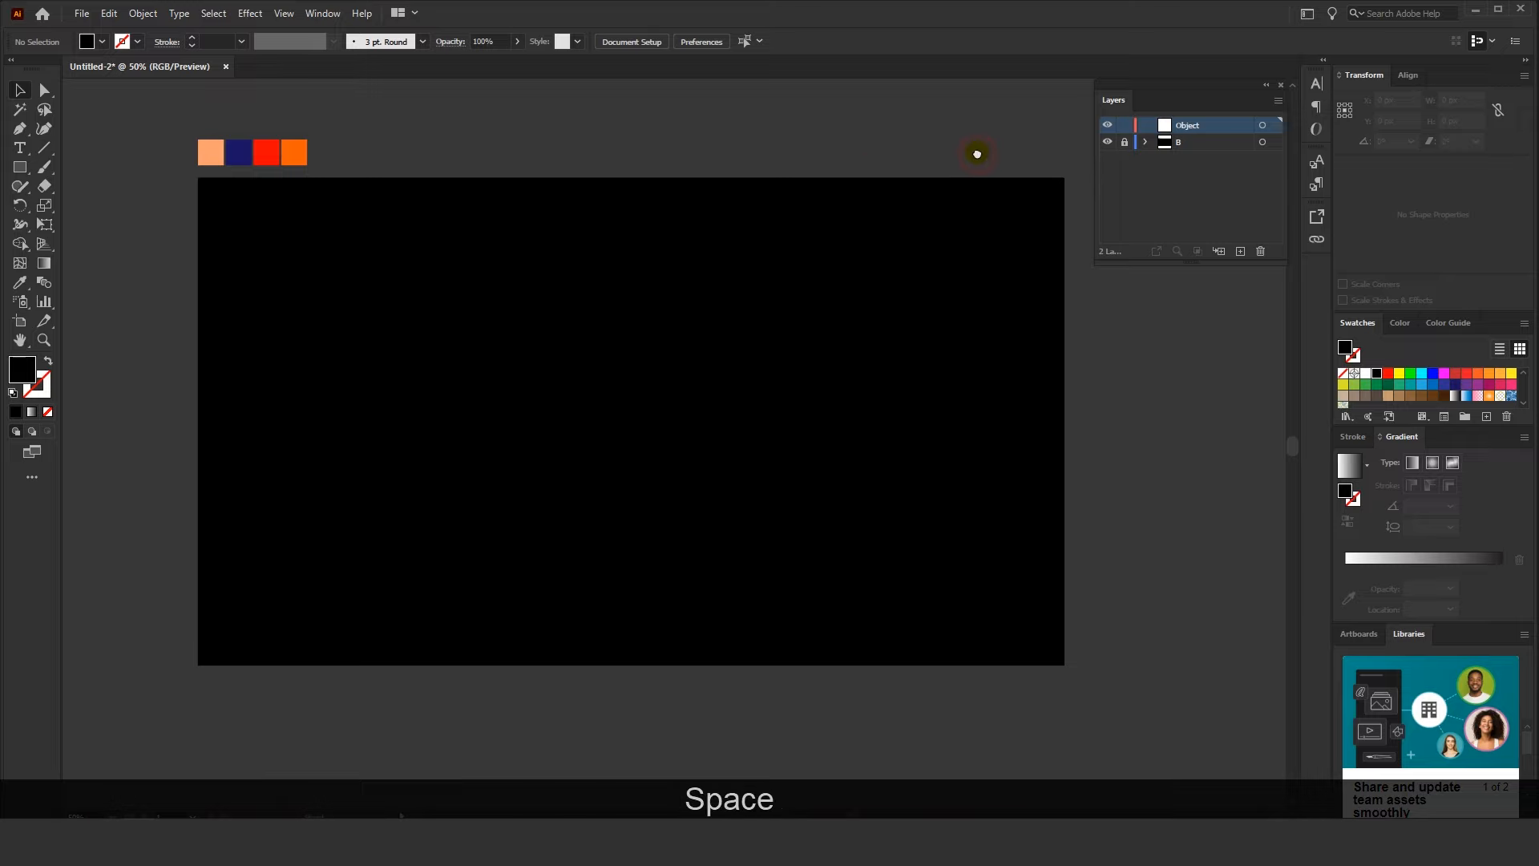
click(18, 170)
drag(461, 272, 563, 586)
click(20, 90)
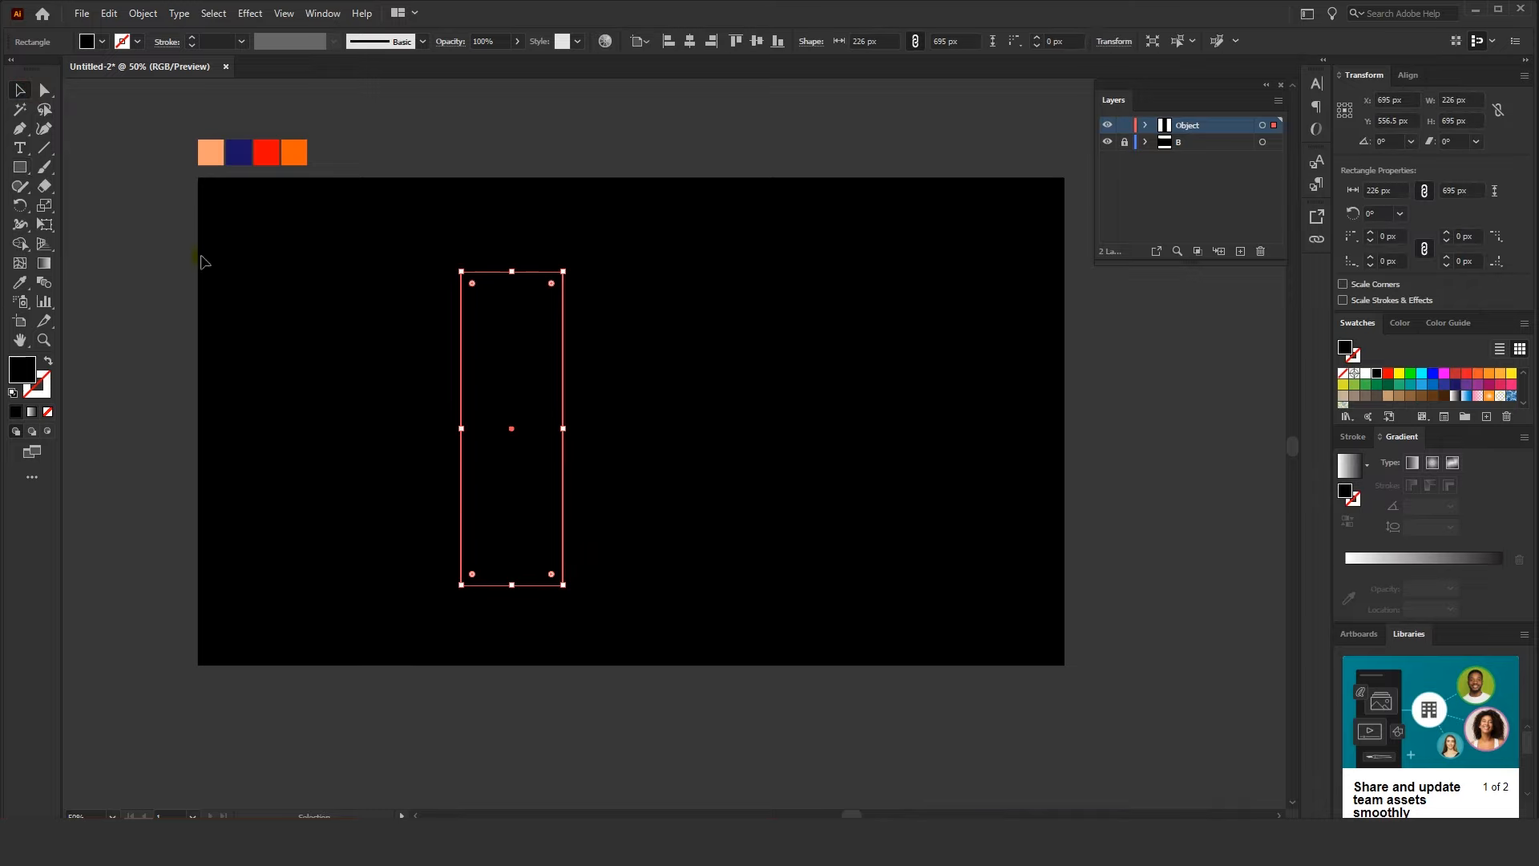
click(1365, 373)
click(825, 362)
click(557, 363)
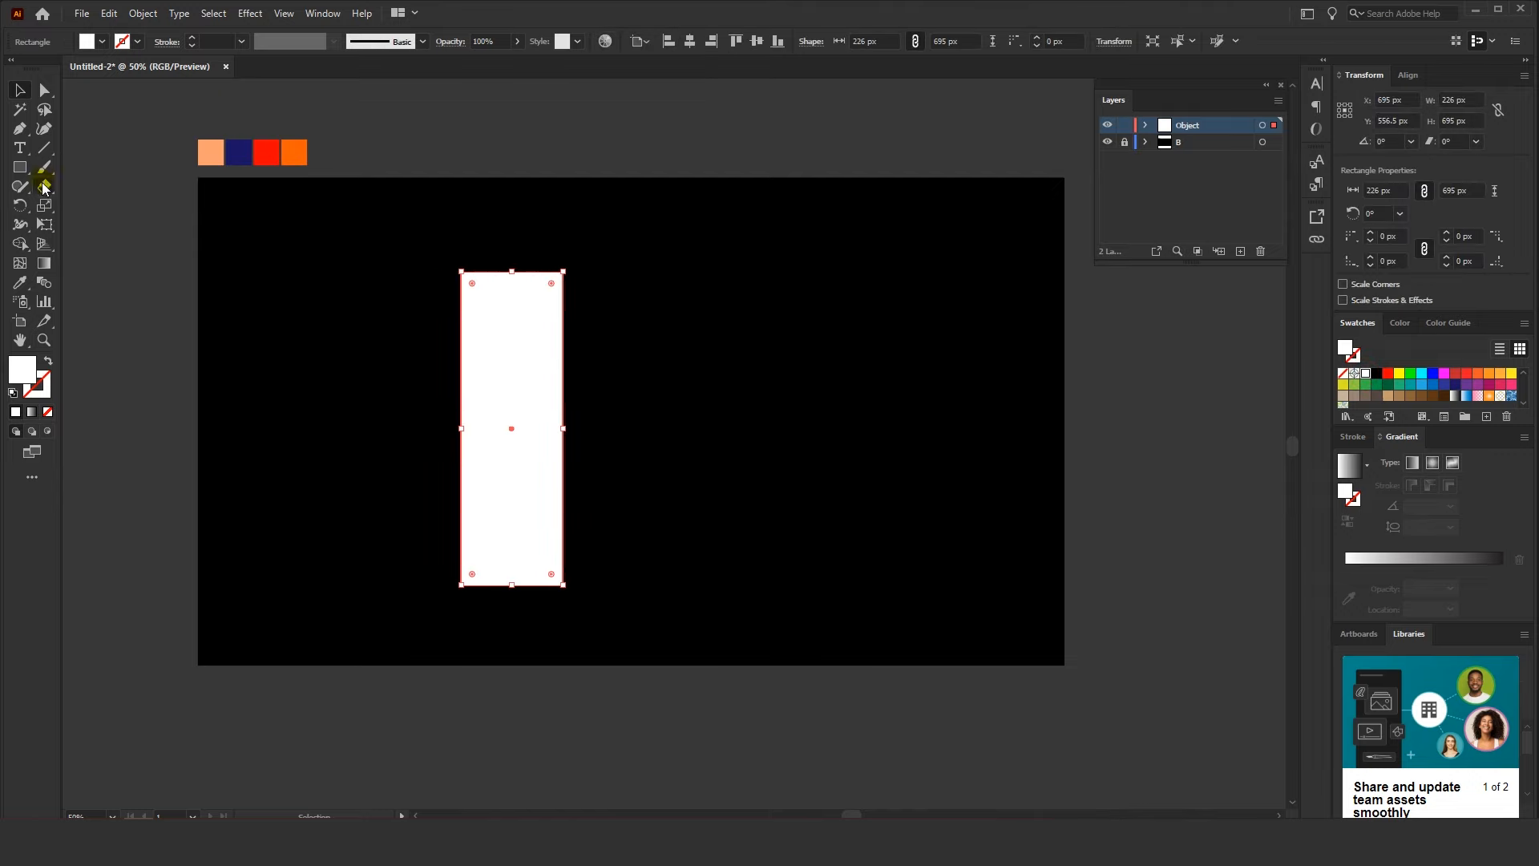
Shear the white rectangle horizontally into a bar slanting down to the right, about 553 px wide overall
drag(44, 206, 86, 234)
drag(525, 536, 577, 536)
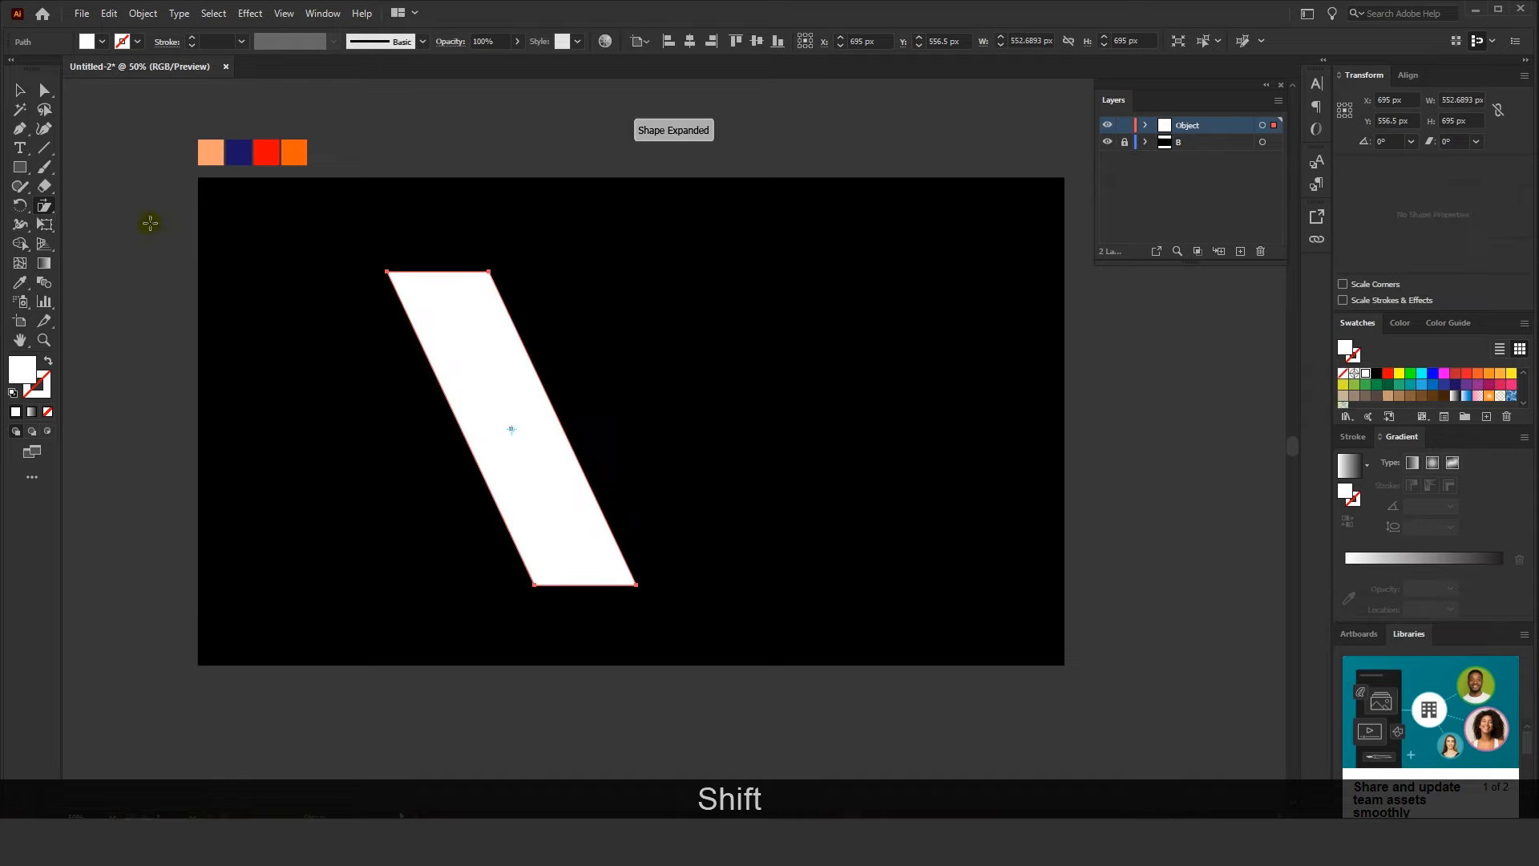
click(21, 90)
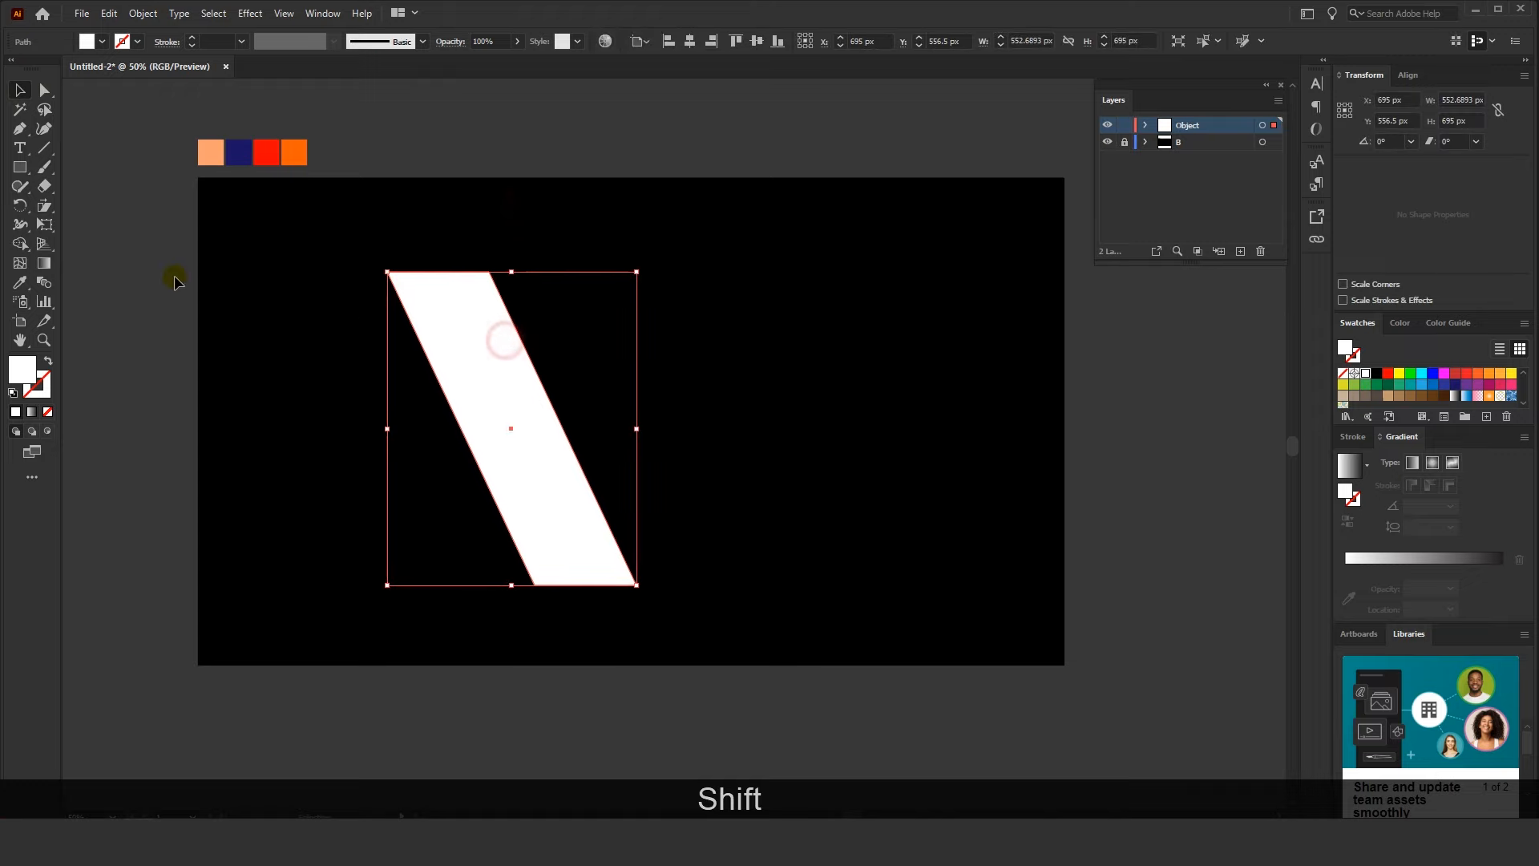
Try to add a copy of the slanted bar reflected across the vertical axis
right_click(45, 208)
click(45, 208)
right_click(21, 206)
click(58, 225)
double_click(20, 205)
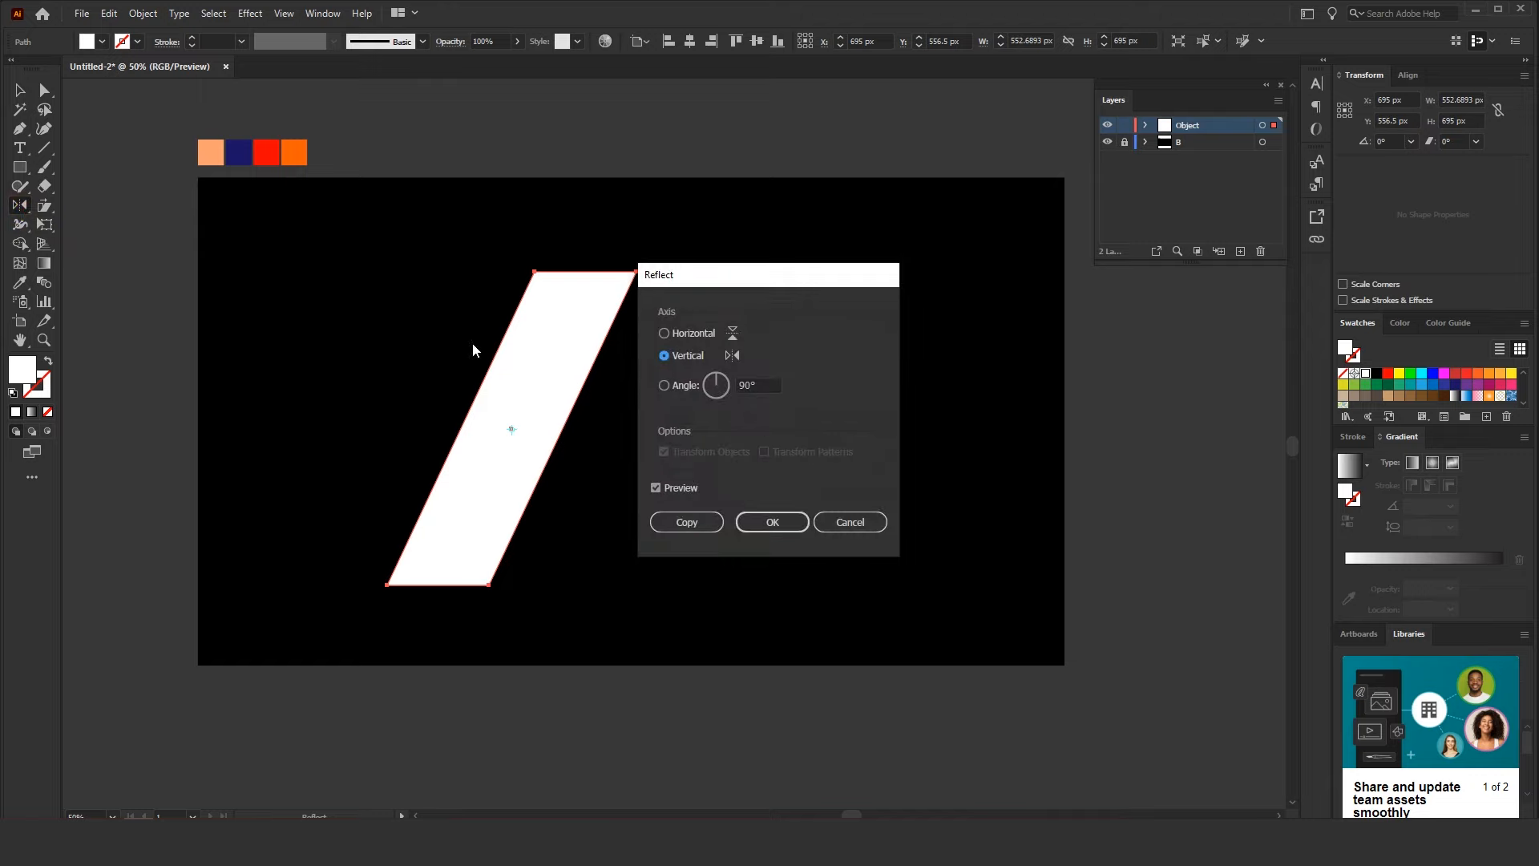
click(687, 522)
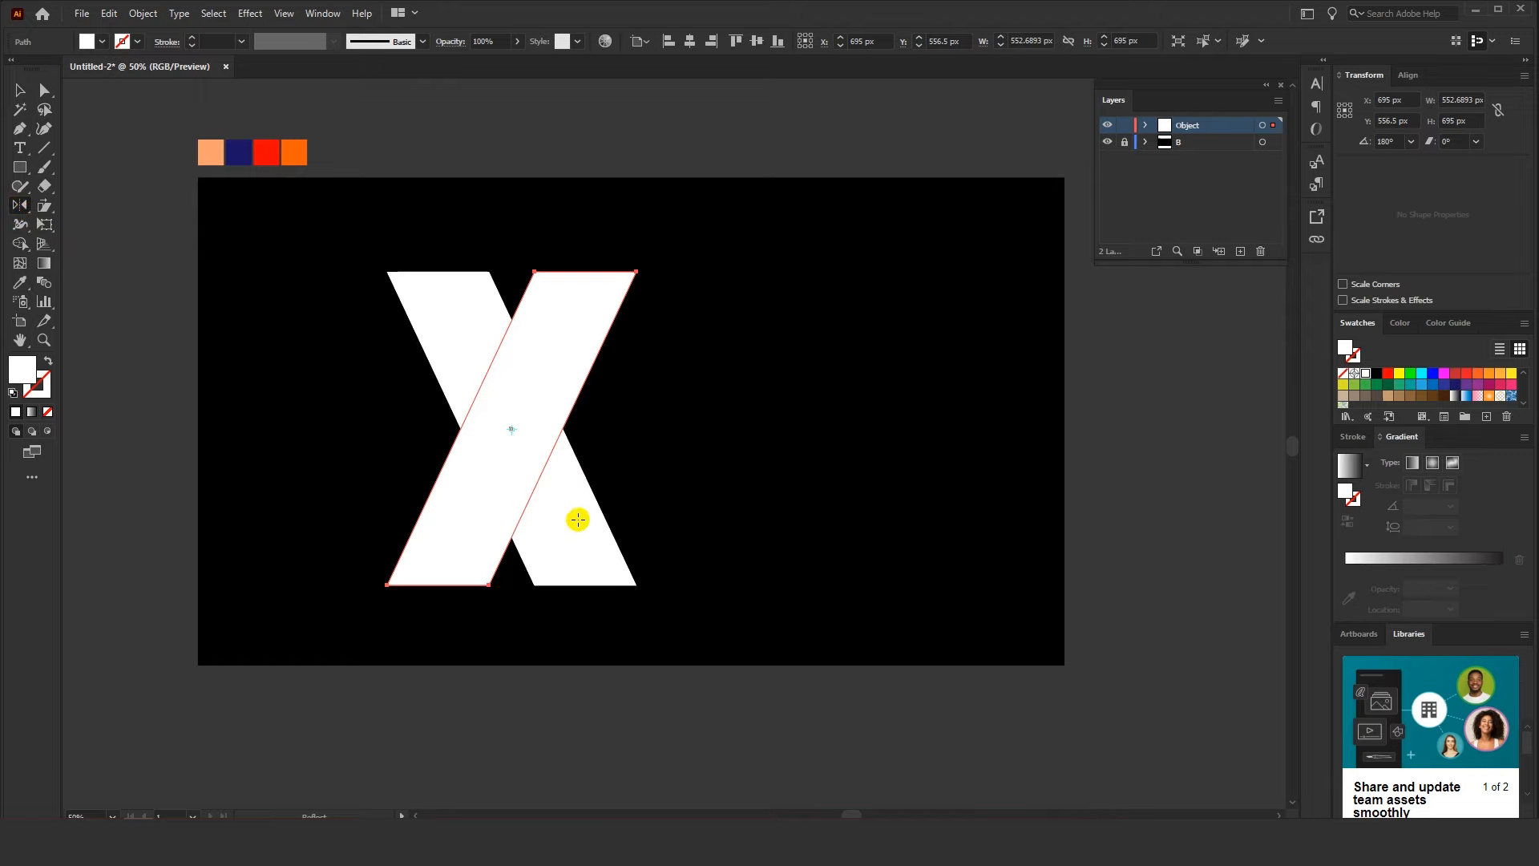
key(ctrl+z)
Shear the bar further to about 690 px overall width and add a copy reflected across the vertical axis
click(44, 206)
drag(516, 550, 573, 548)
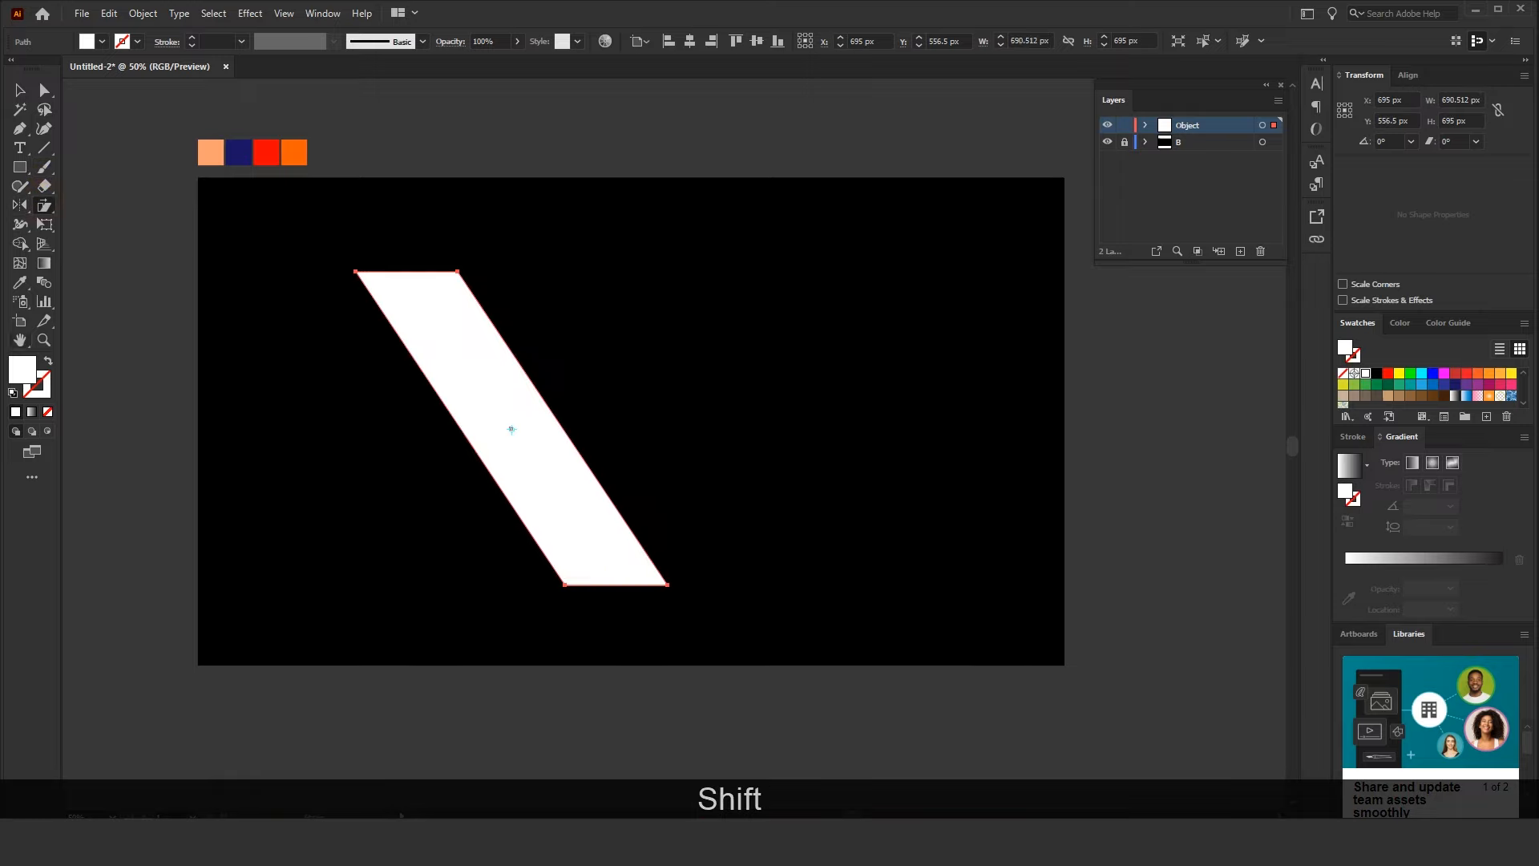
double_click(23, 209)
click(703, 521)
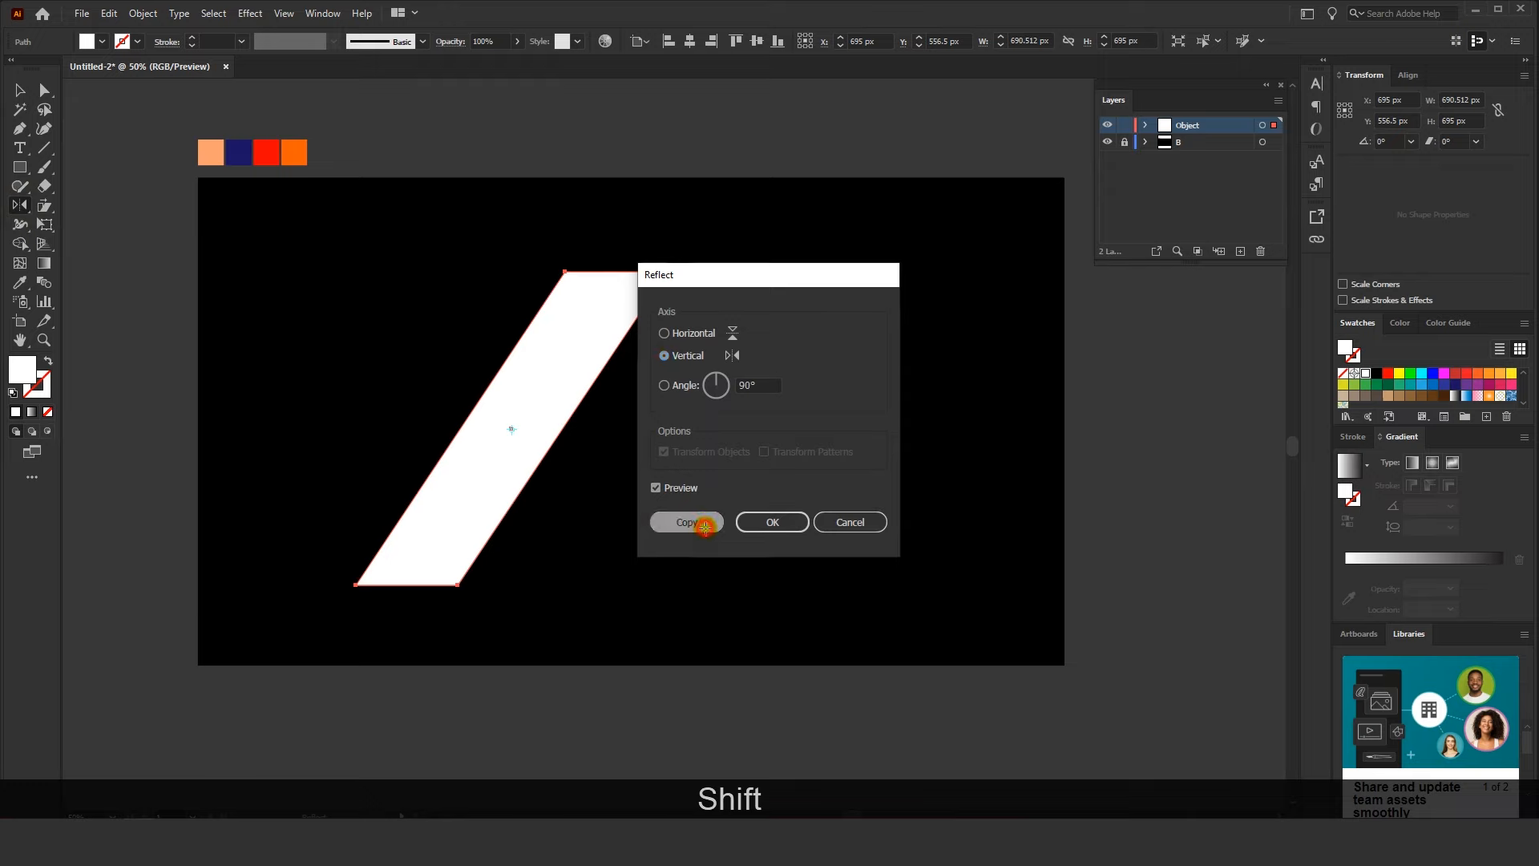
key(v)
click(762, 430)
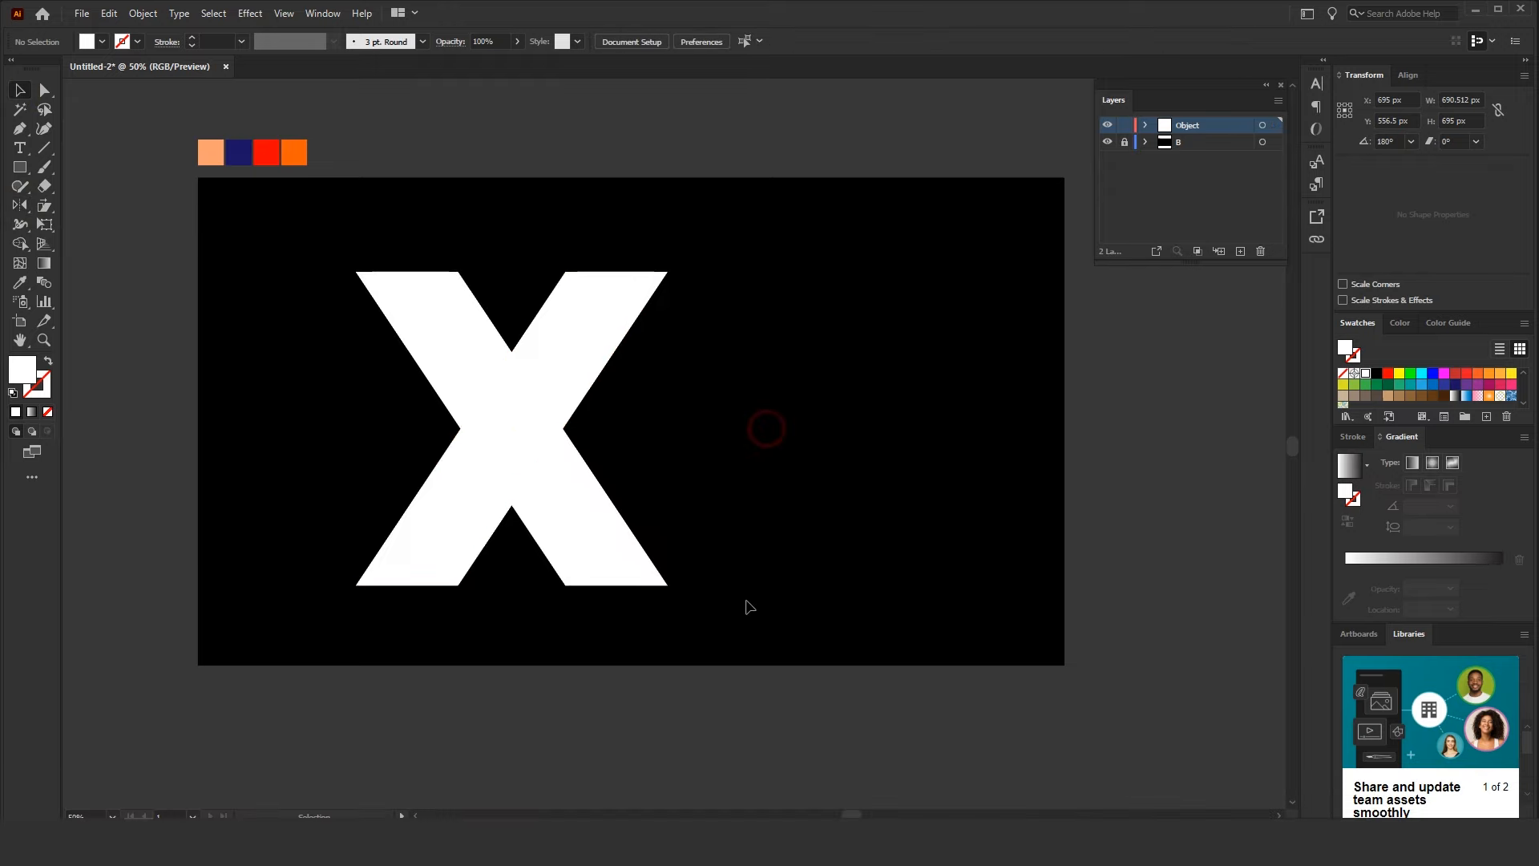
Unite the two crossed bars into one X shape with Pathfinder and attach the Pathfinder panel beneath Layers
drag(760, 638, 340, 239)
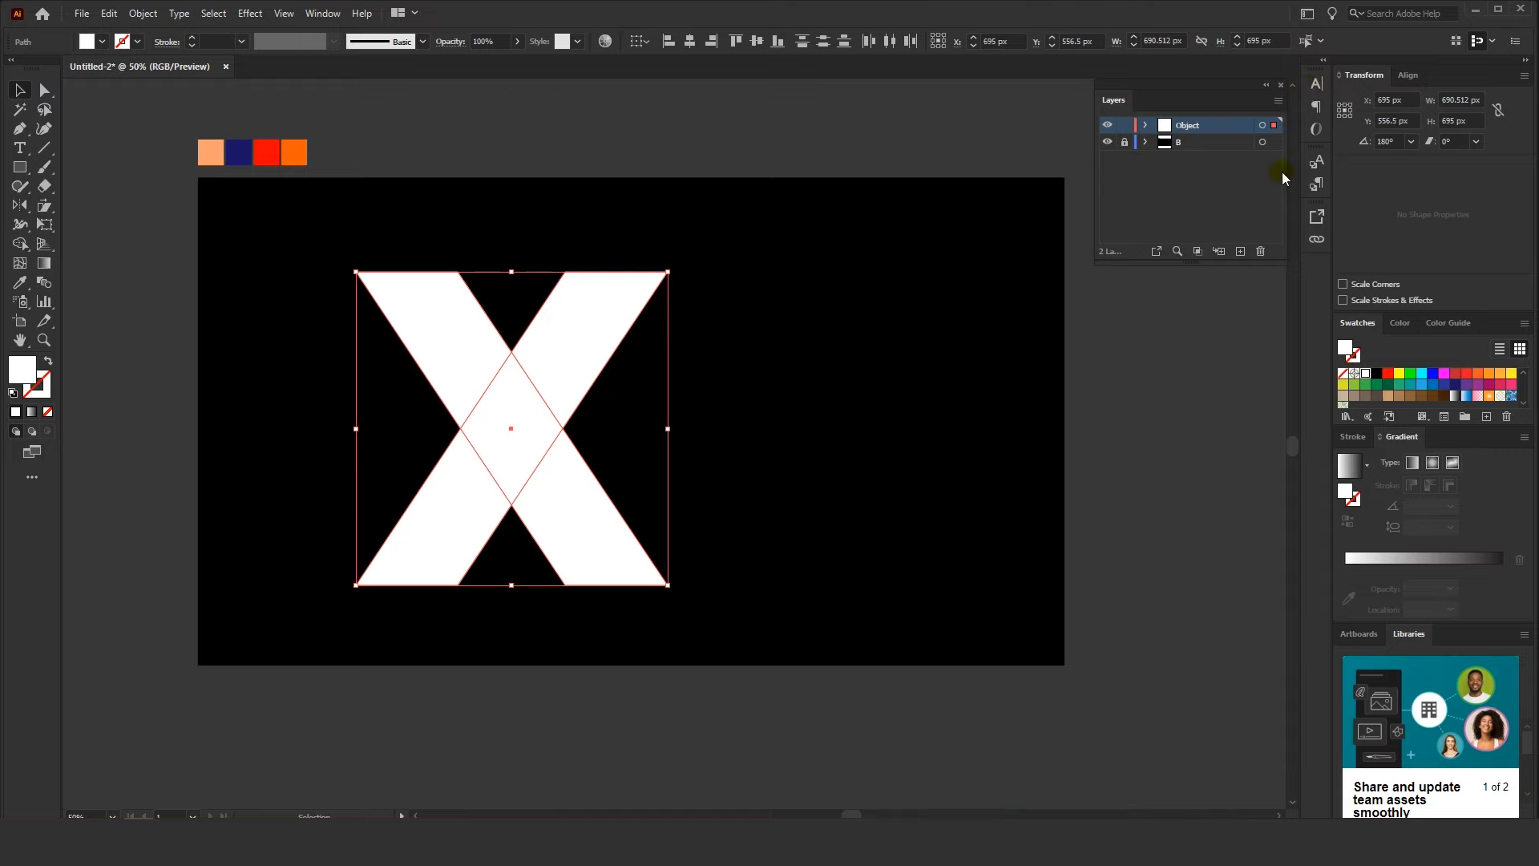
click(324, 13)
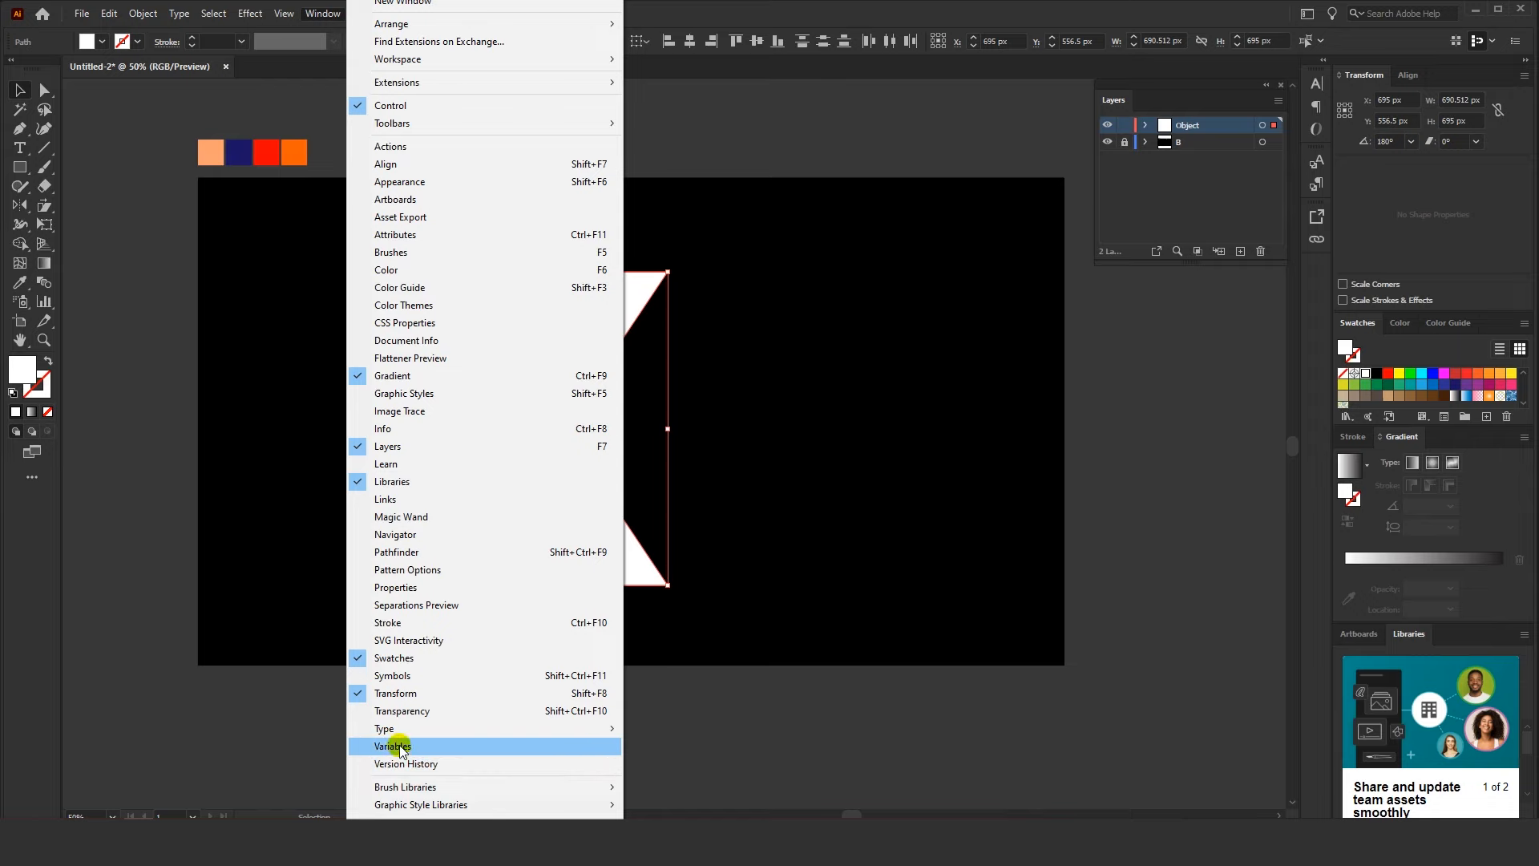
click(405, 551)
click(740, 576)
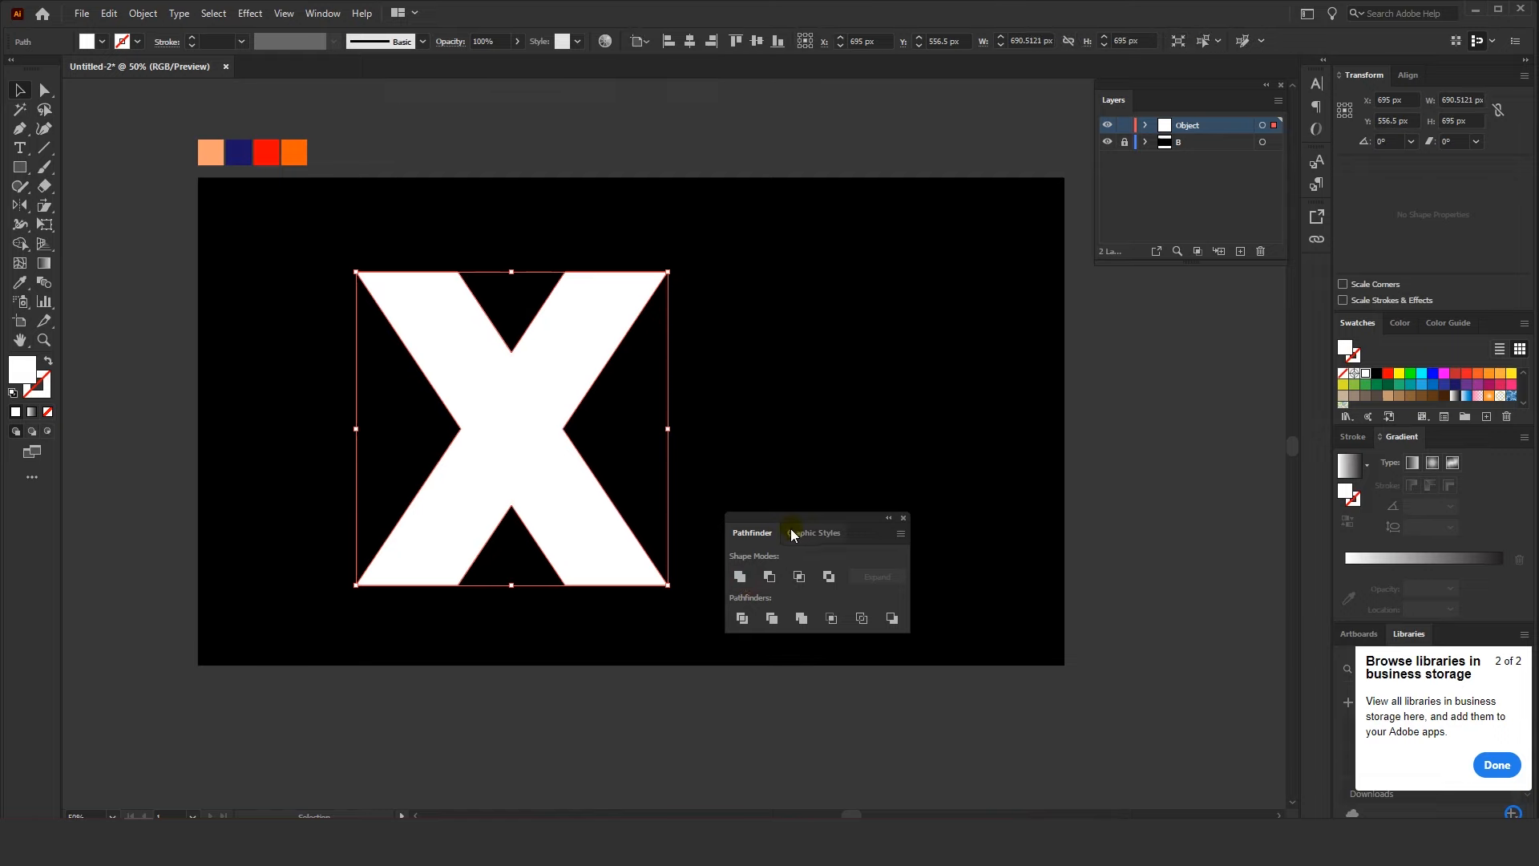
drag(792, 517, 1166, 256)
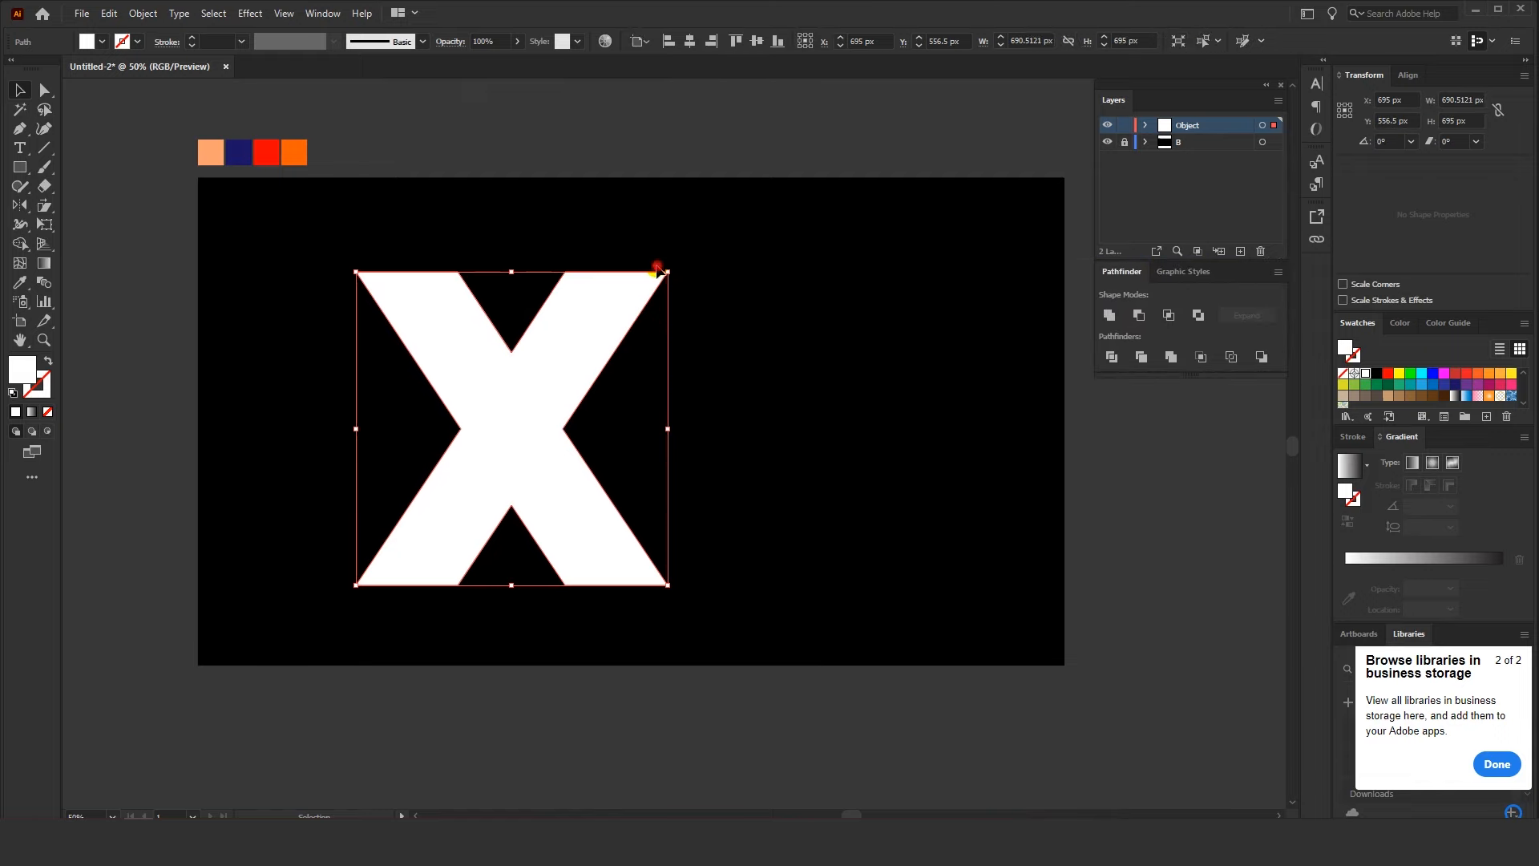
Center the X shape horizontally and vertically on the artboard
click(689, 41)
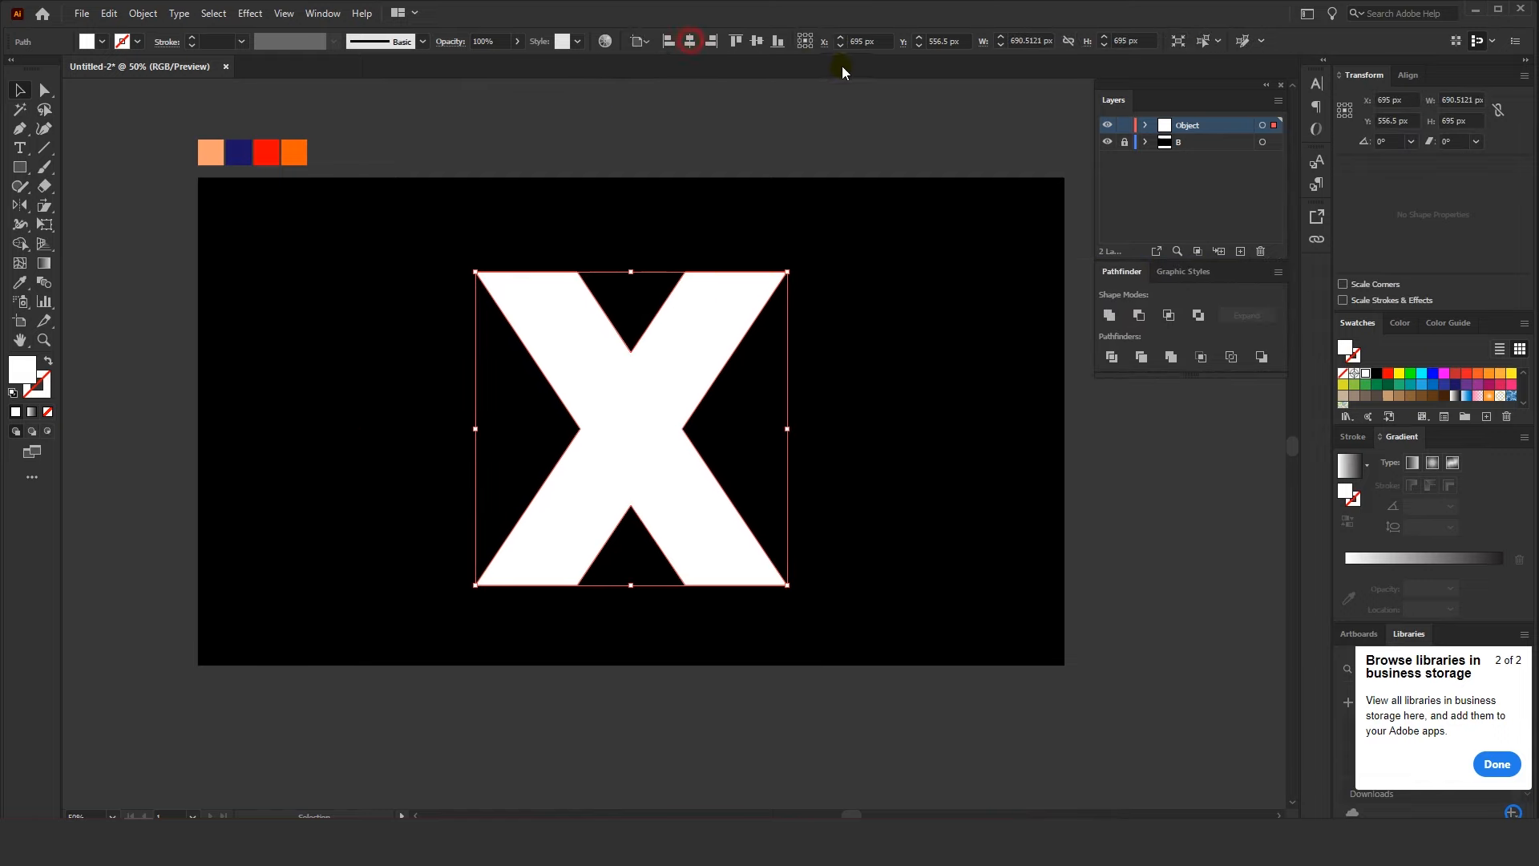
click(757, 41)
click(712, 145)
click(648, 381)
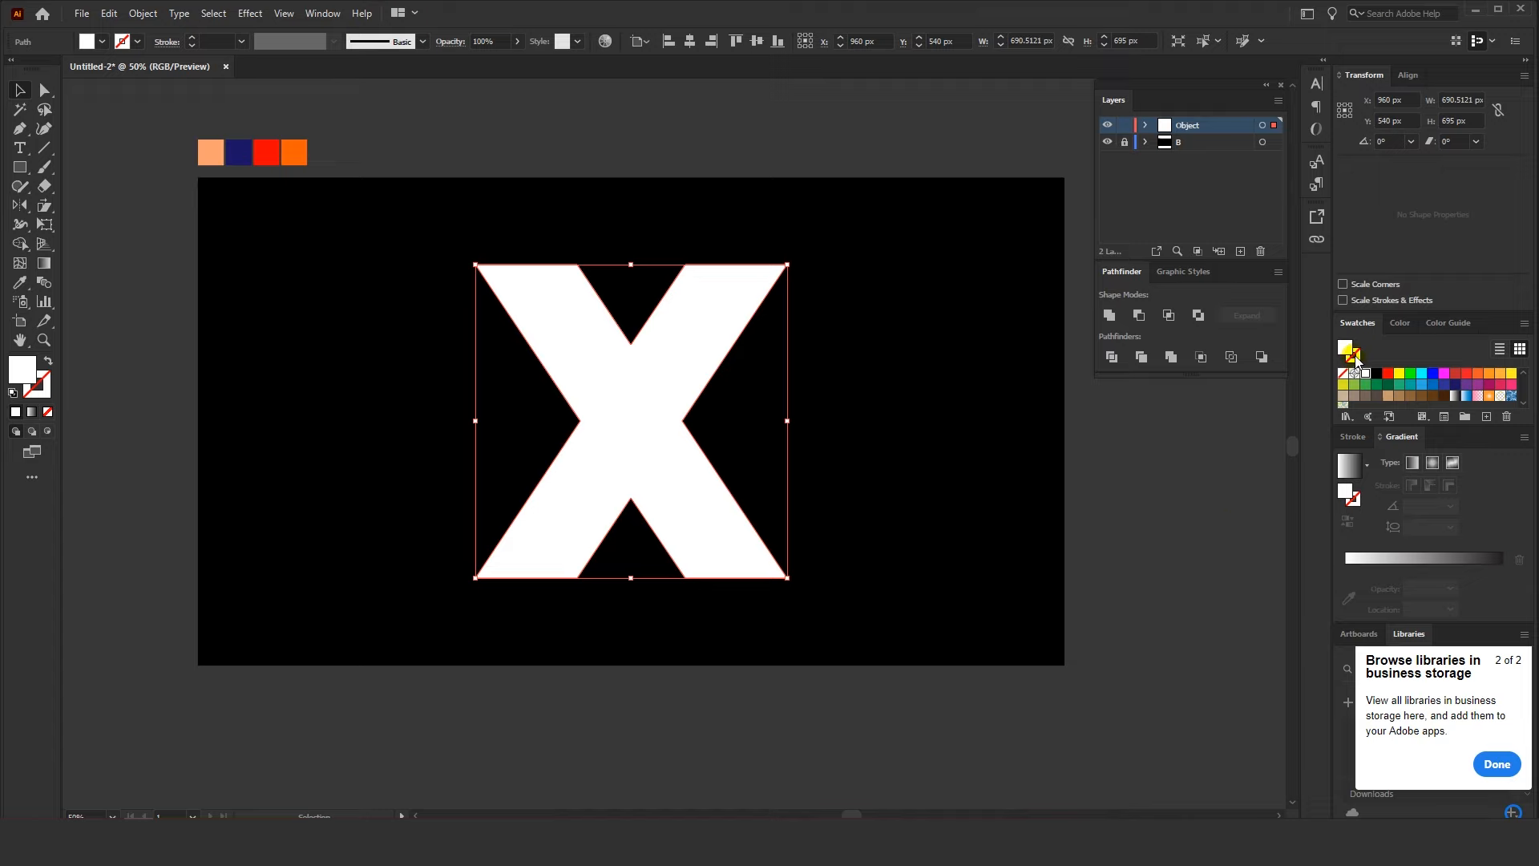
Place the Gradient panel beneath Pathfinder, then show the Transparency panel and place it beside Layers
drag(1387, 444, 1114, 395)
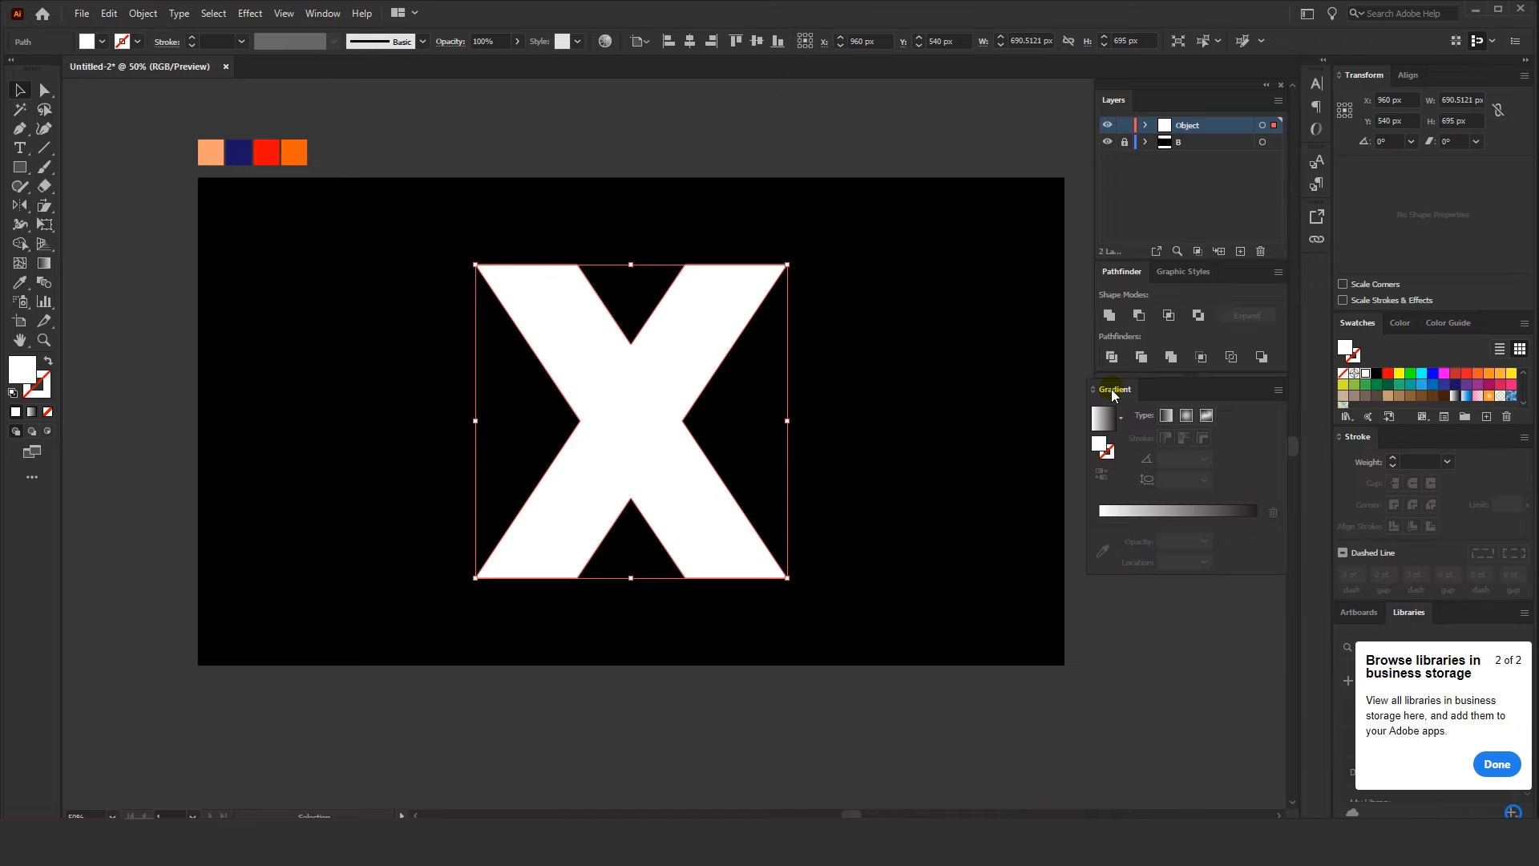
click(323, 14)
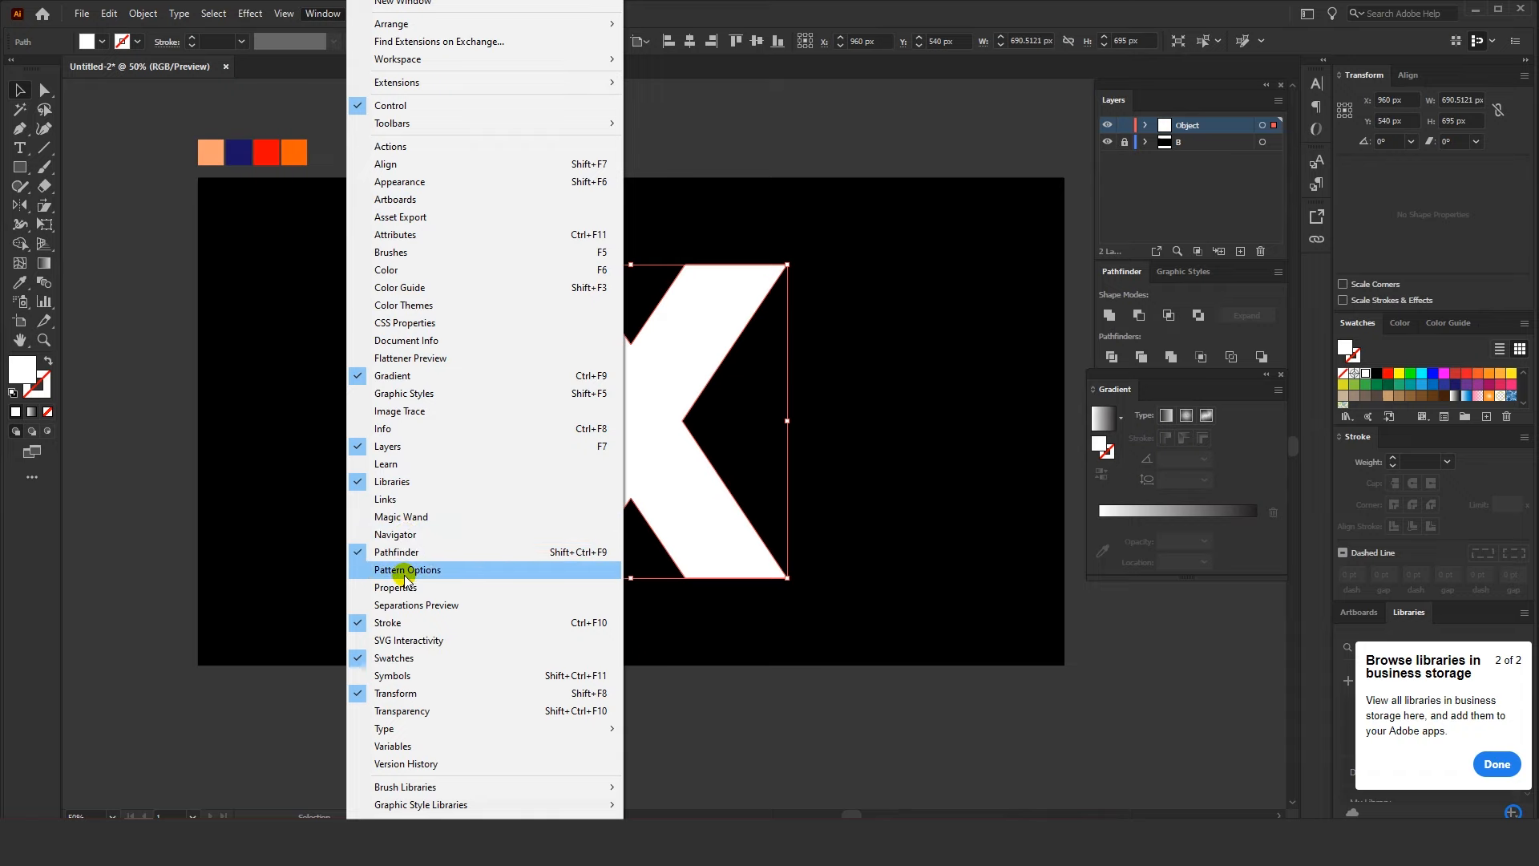
click(400, 711)
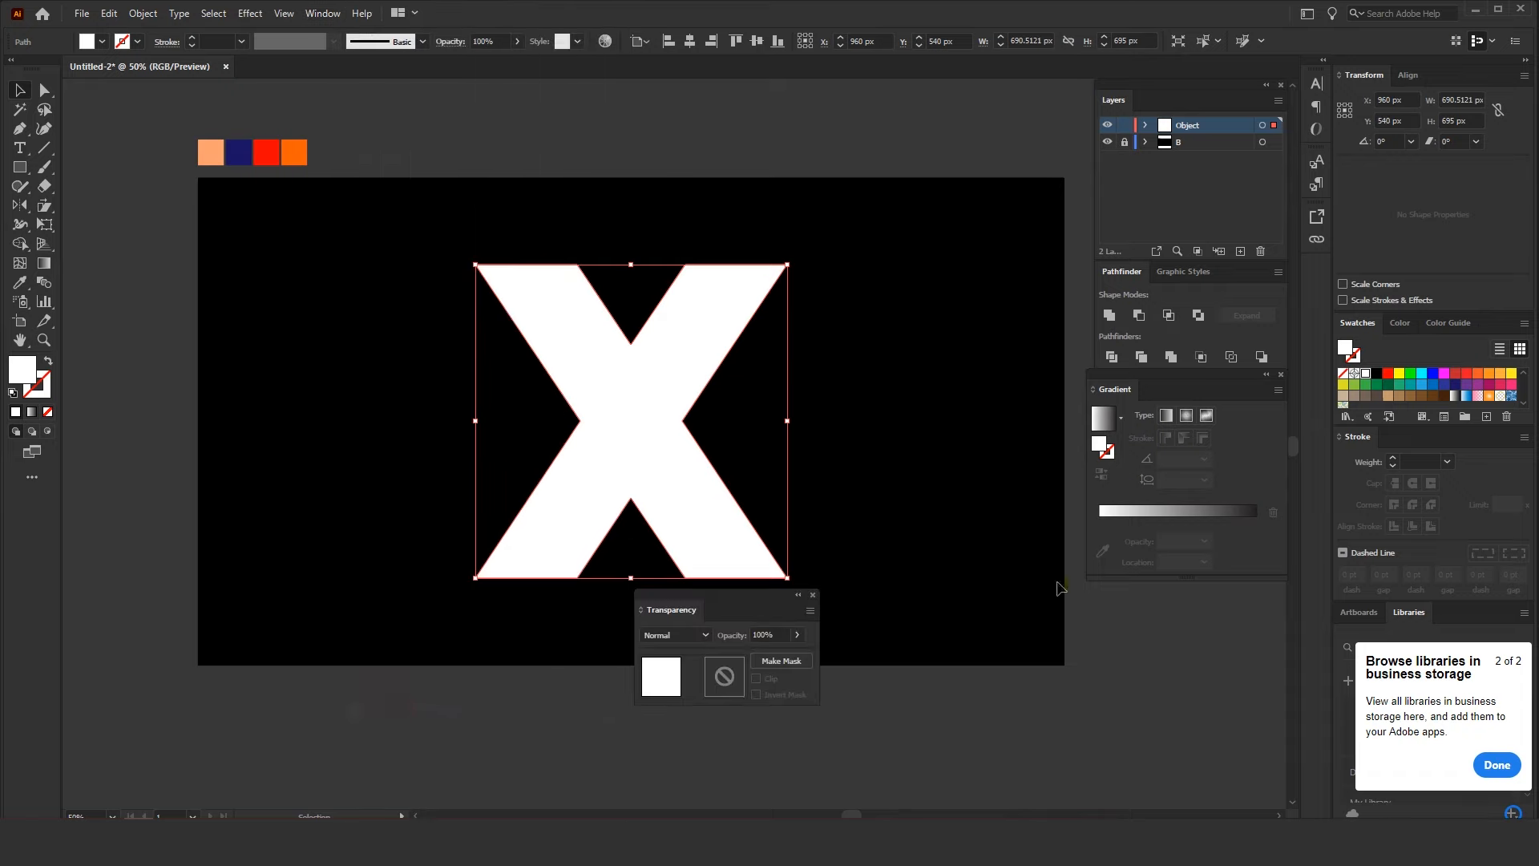
drag(763, 612, 1037, 97)
Fill the X with a freeform gradient in points mode and delete its color stops except the dark blue one
click(1145, 511)
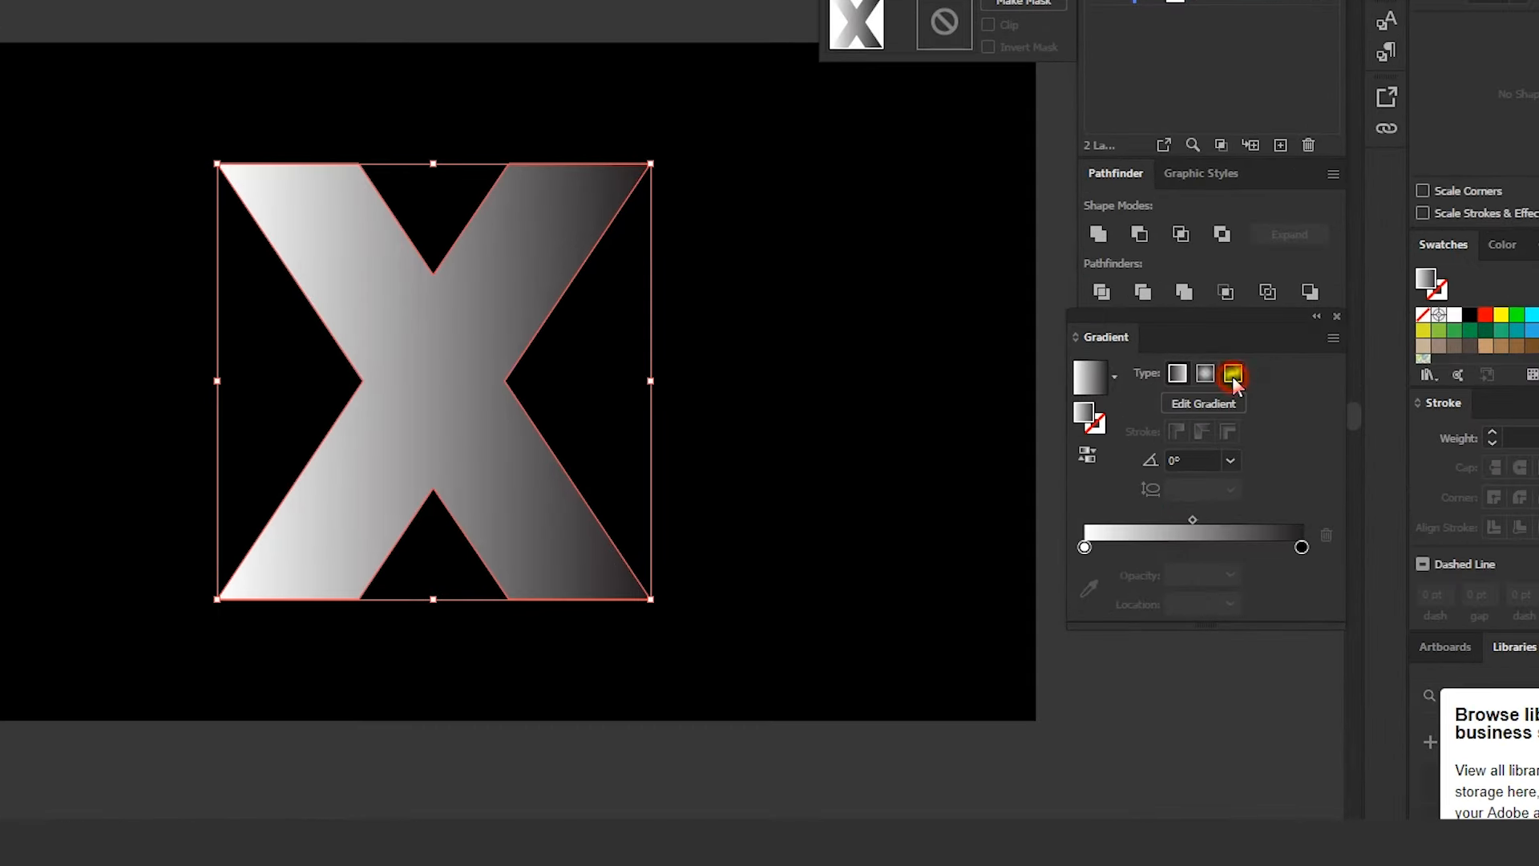
click(1207, 415)
click(261, 207)
key(BackSpace)
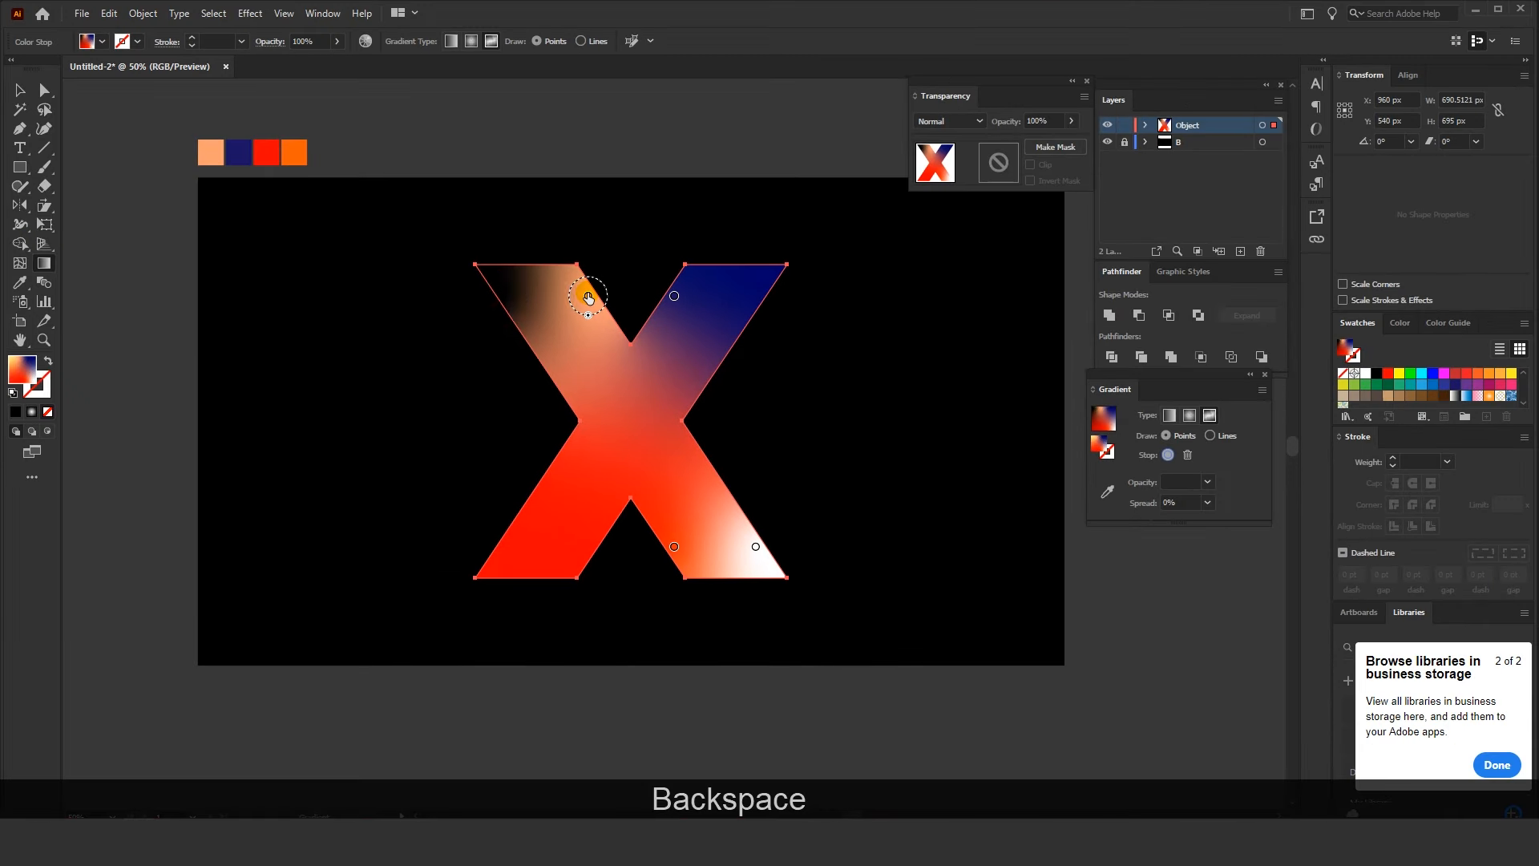
click(588, 297)
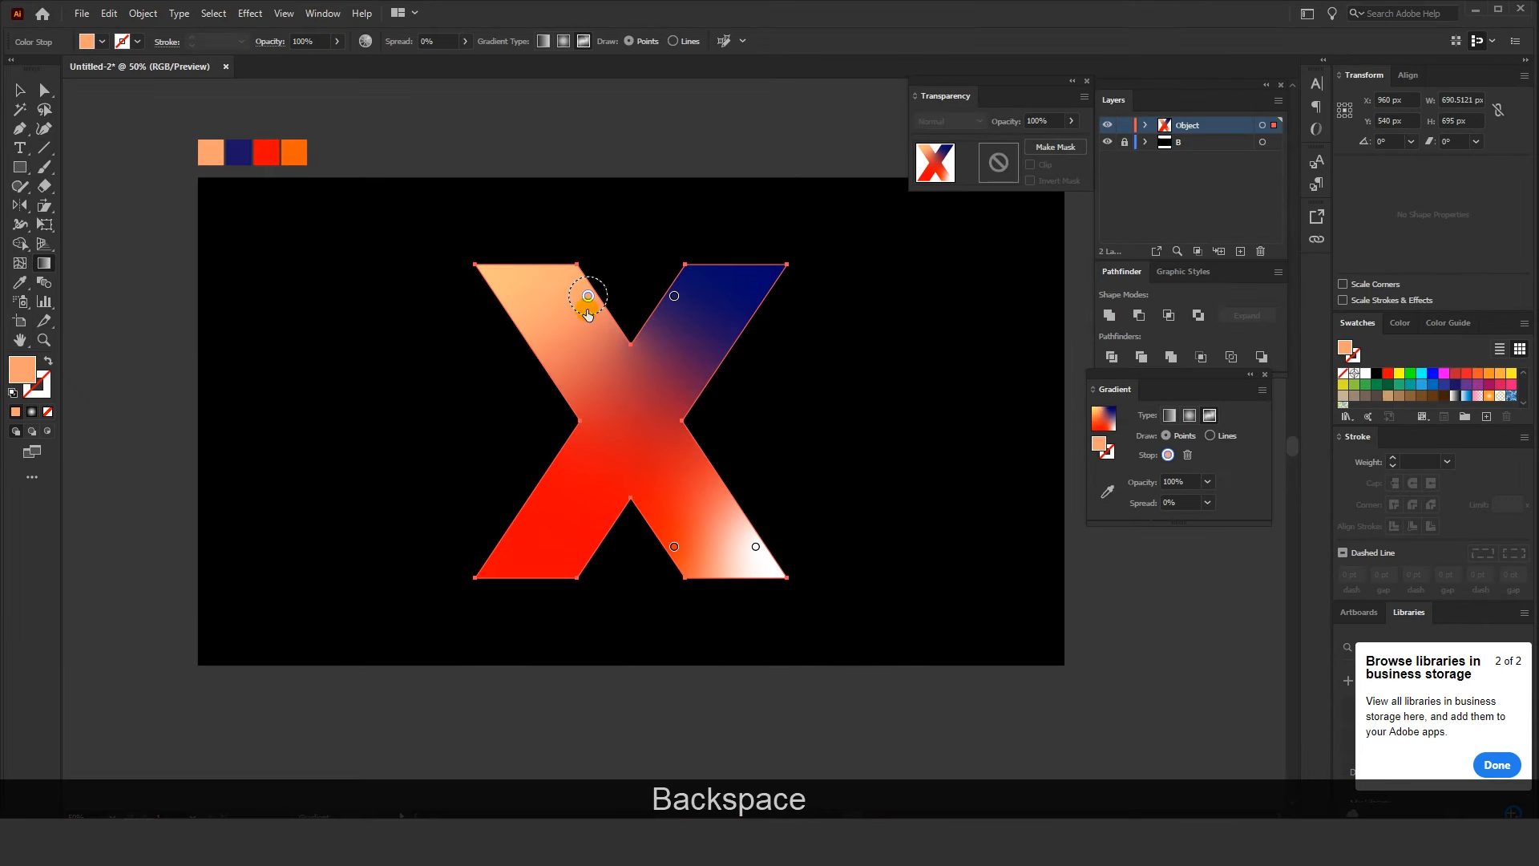
key(BackSpace)
click(756, 546)
key(BackSpace)
click(674, 546)
key(BackSpace)
Try moving the dark blue color stop to the X's center, and undo the last two gradient edits
drag(675, 296, 630, 409)
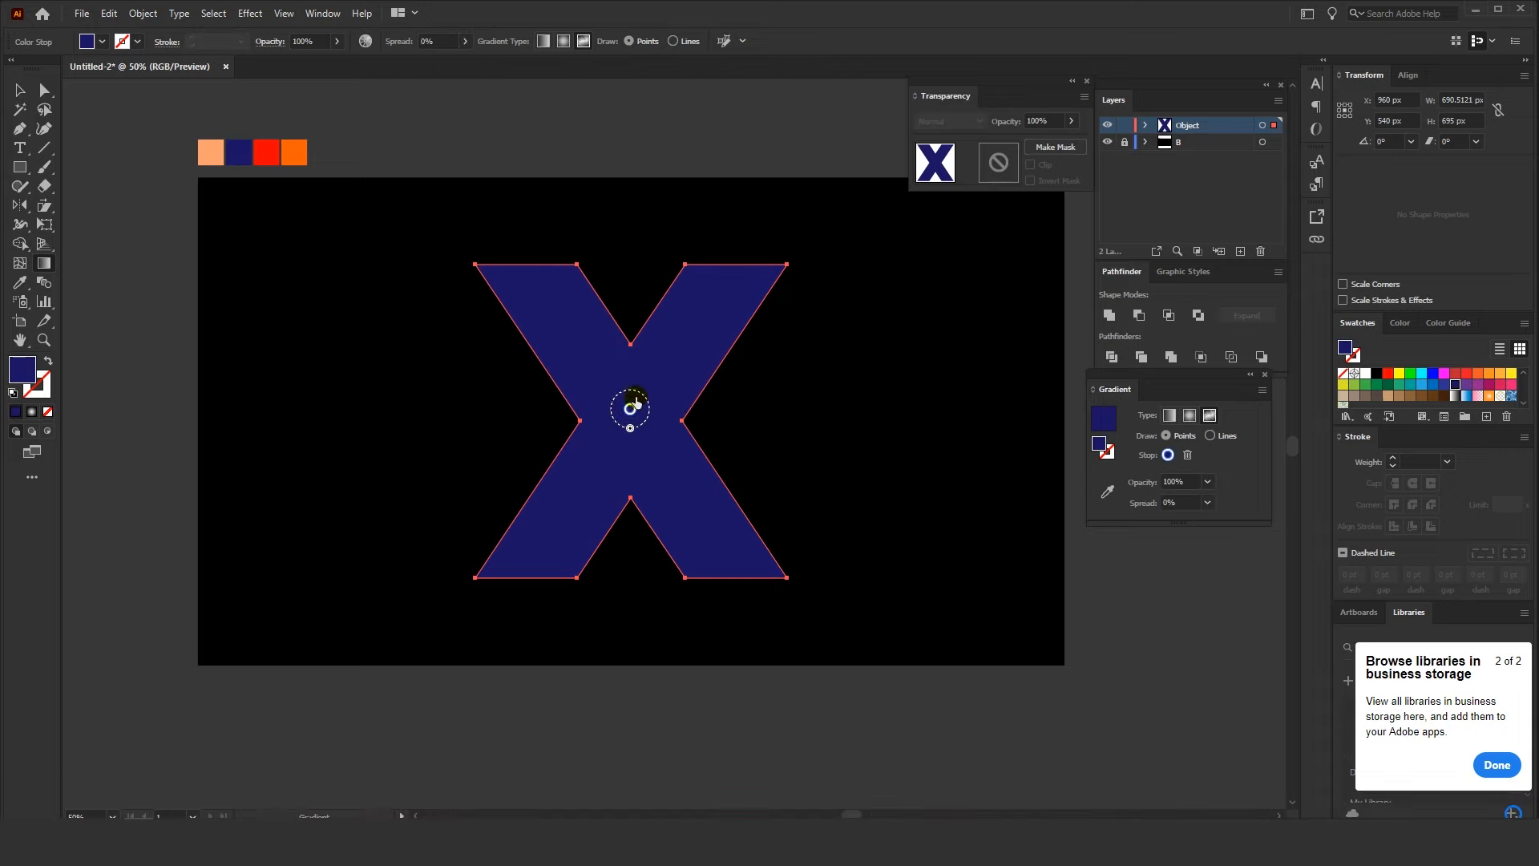
key(ctrl+z)
key(ctrl+z)
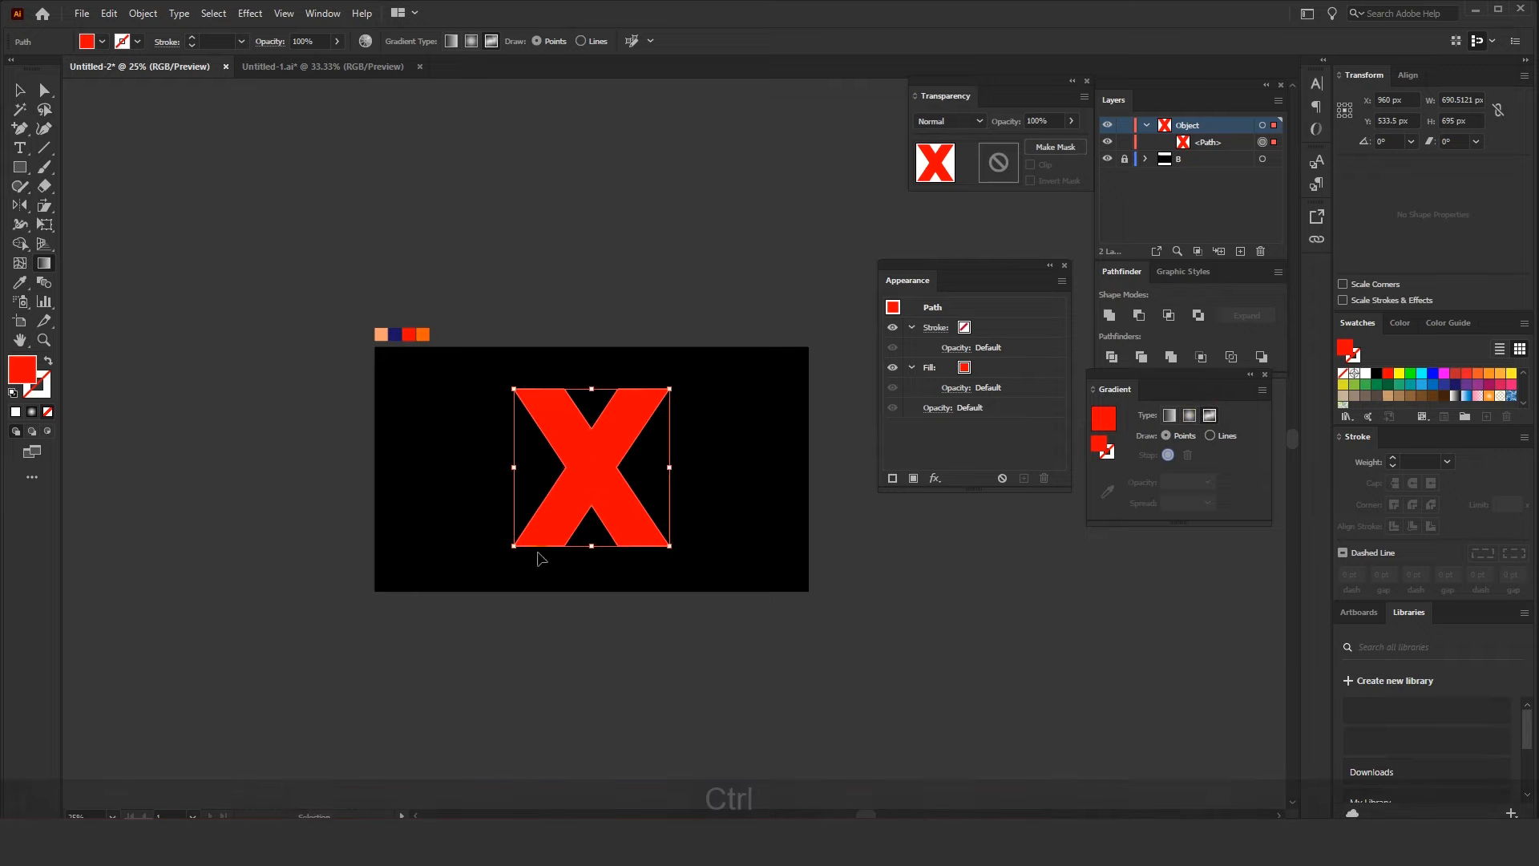
Move the X's red color stop slightly below and left of the letter's center
scroll(590, 511, left, 1)
scroll(642, 504, up, 2)
drag(695, 485, 608, 523)
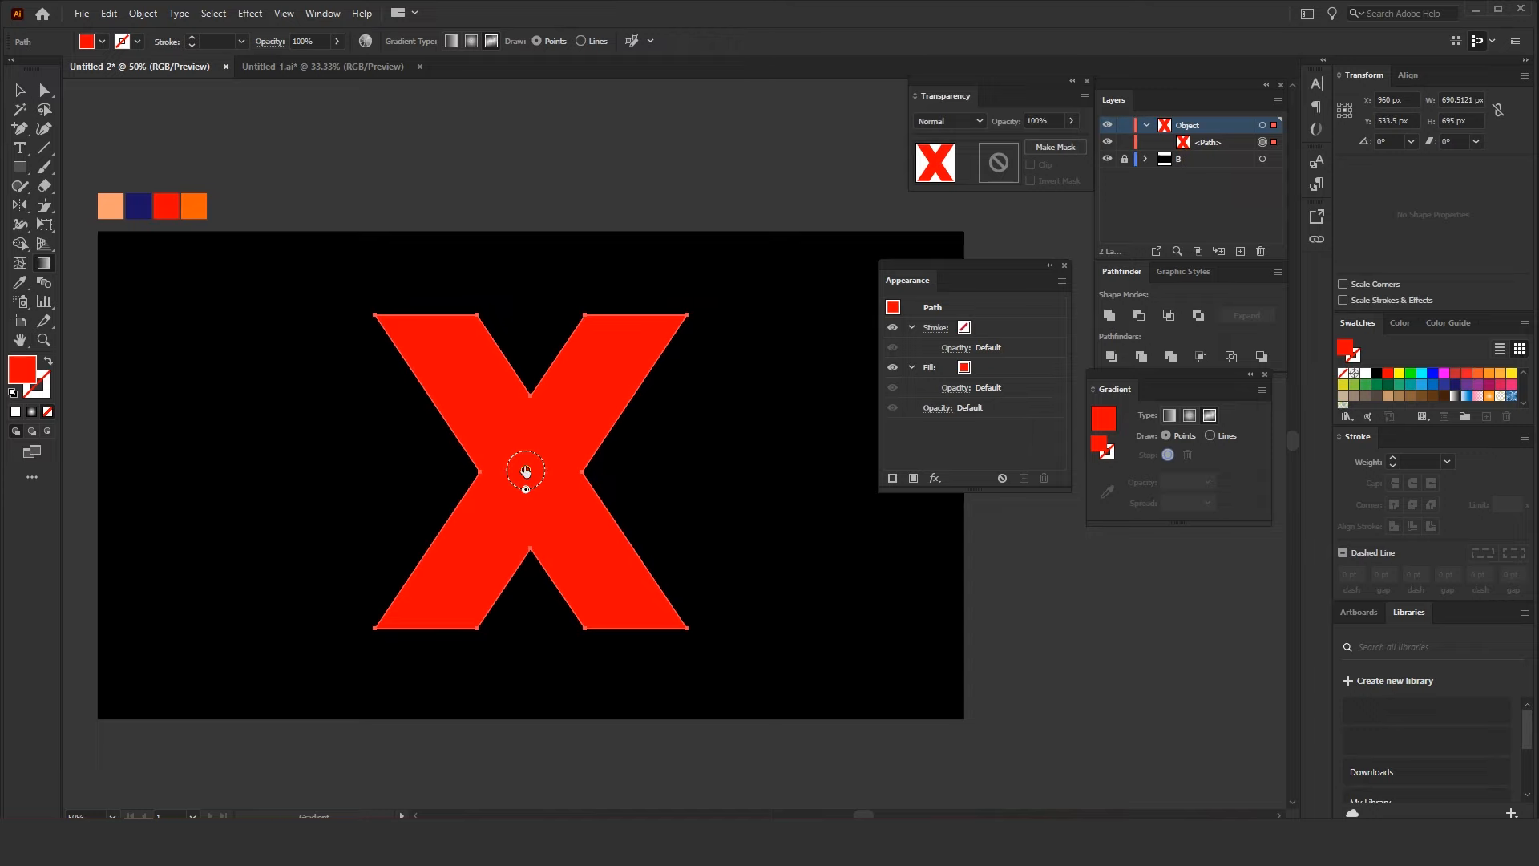
drag(525, 470, 489, 502)
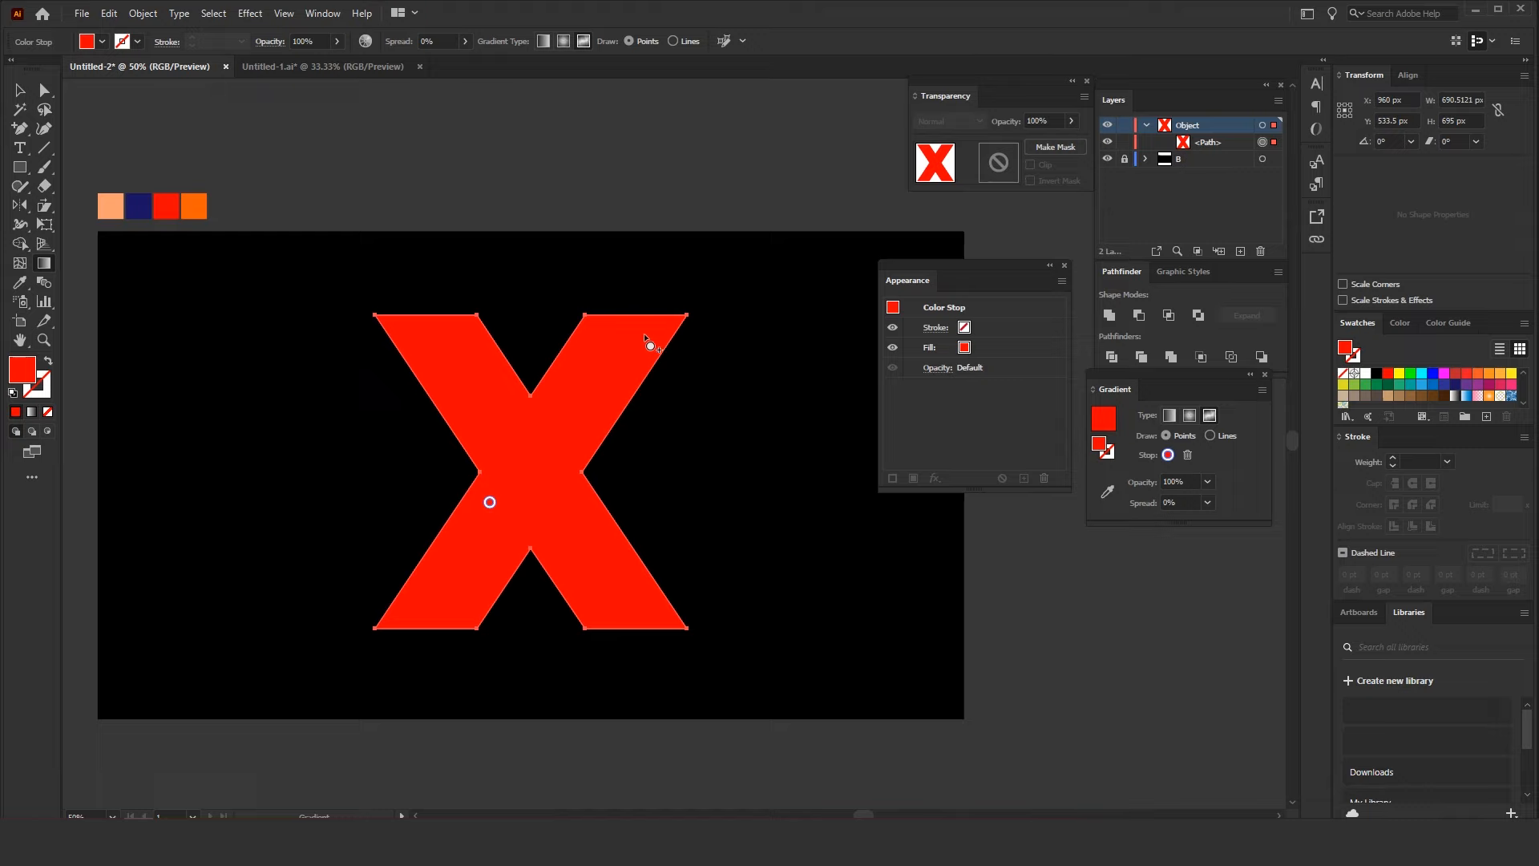
Add a color stop in the X's upper-right arm and sample the orange swatch square for it
click(625, 344)
drag(625, 346, 619, 355)
click(1107, 492)
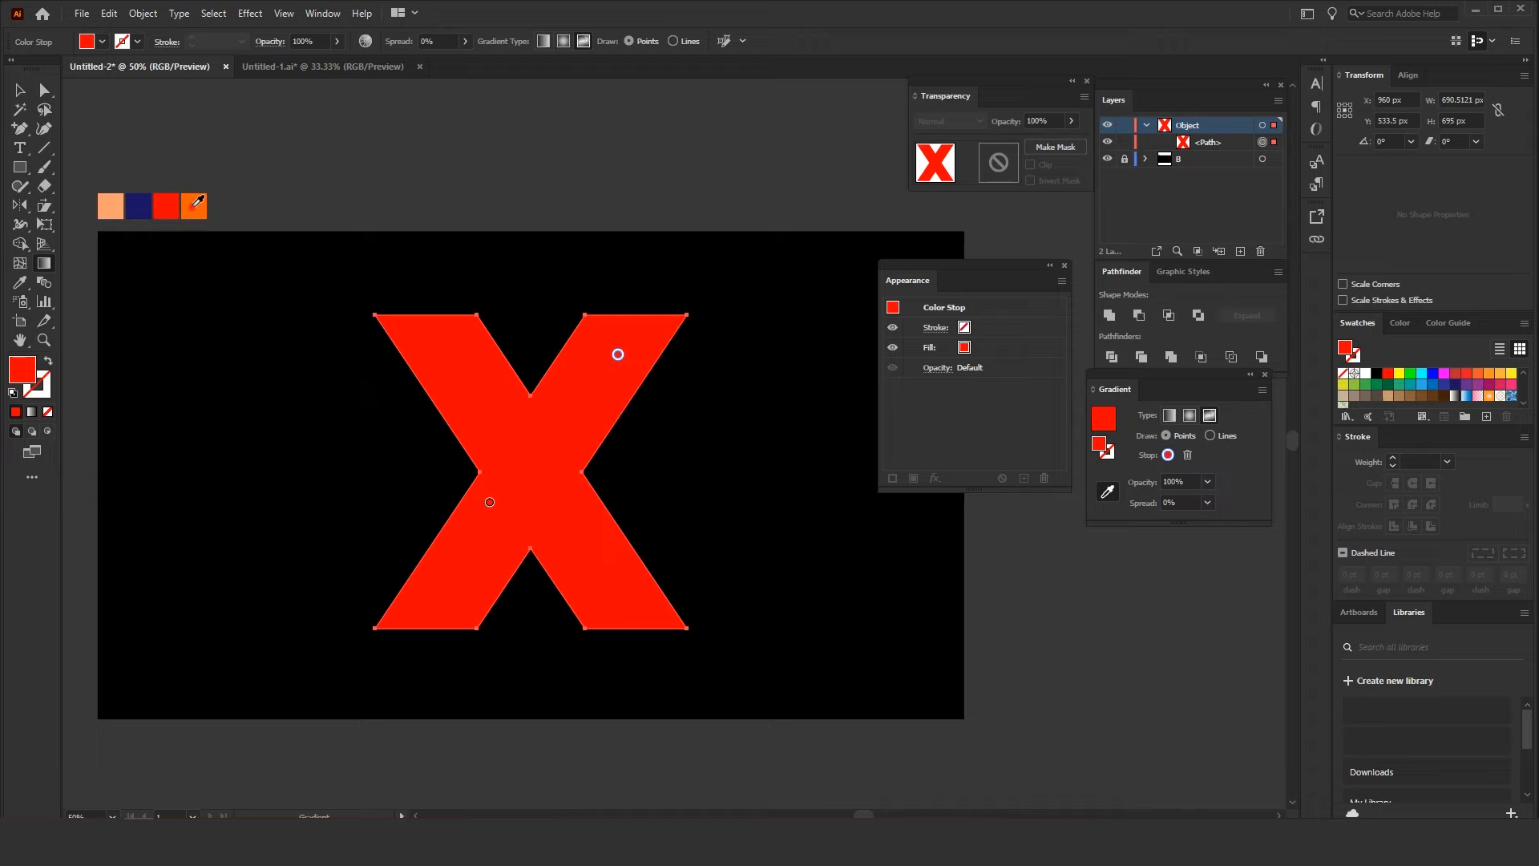
click(195, 205)
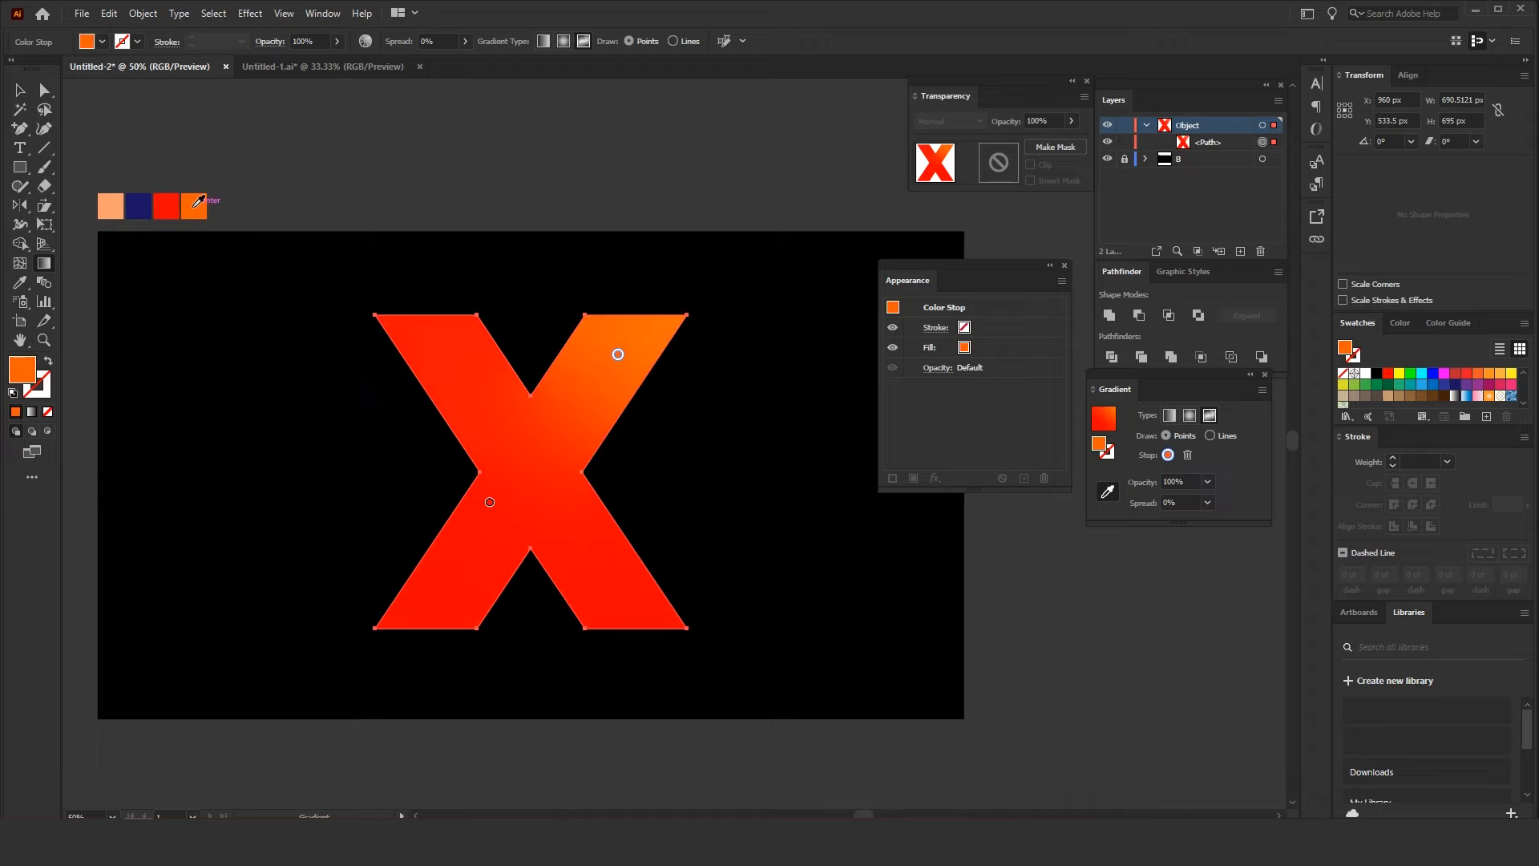
click(1117, 491)
Add a color stop in the X's upper-left arm, sample the peach swatch square, and set its spread to 38%
click(411, 336)
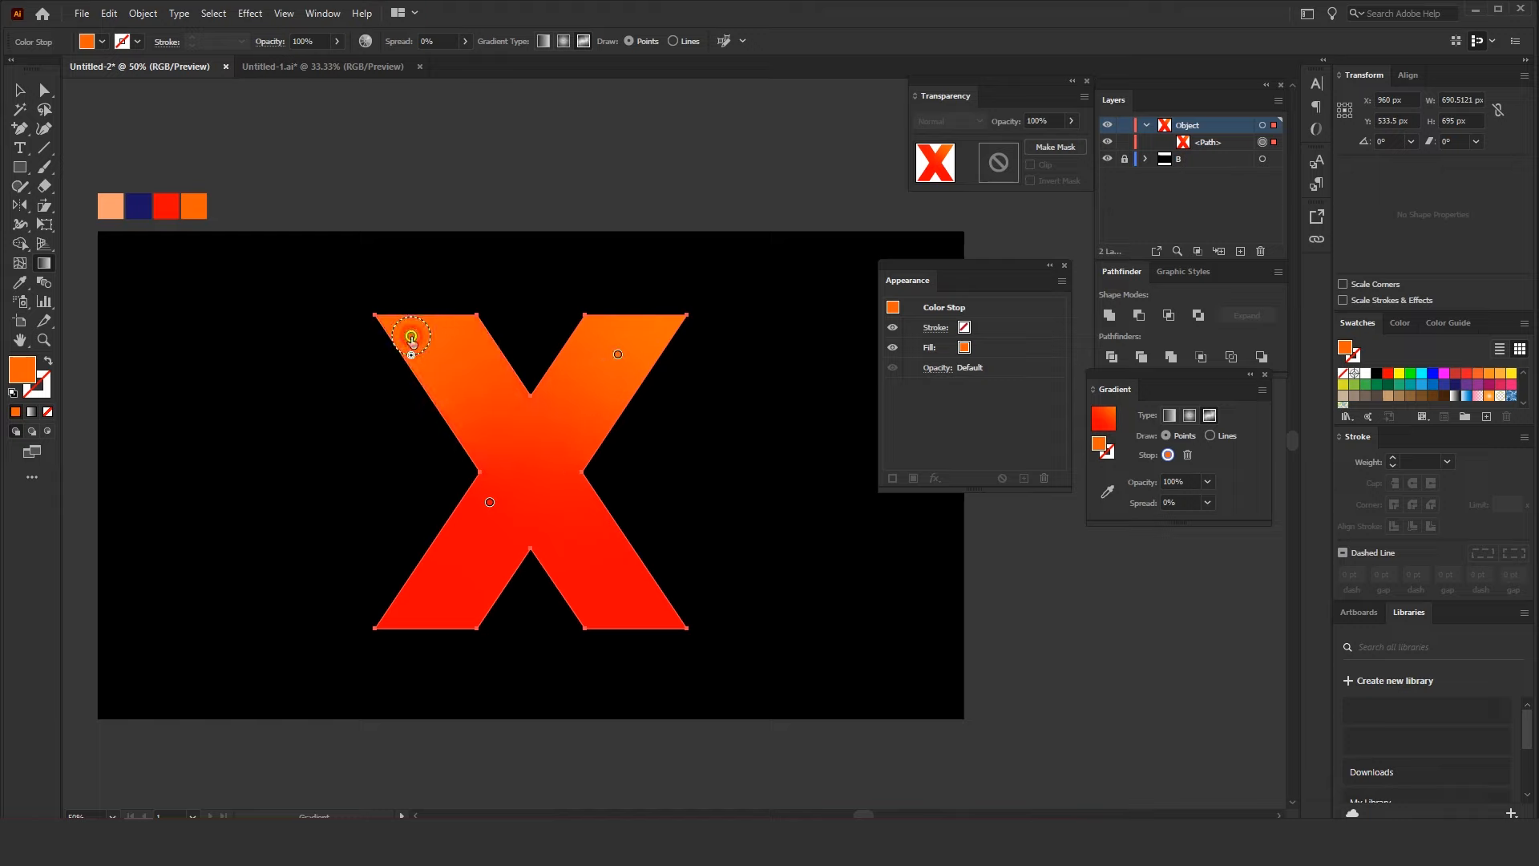
click(1109, 491)
click(113, 205)
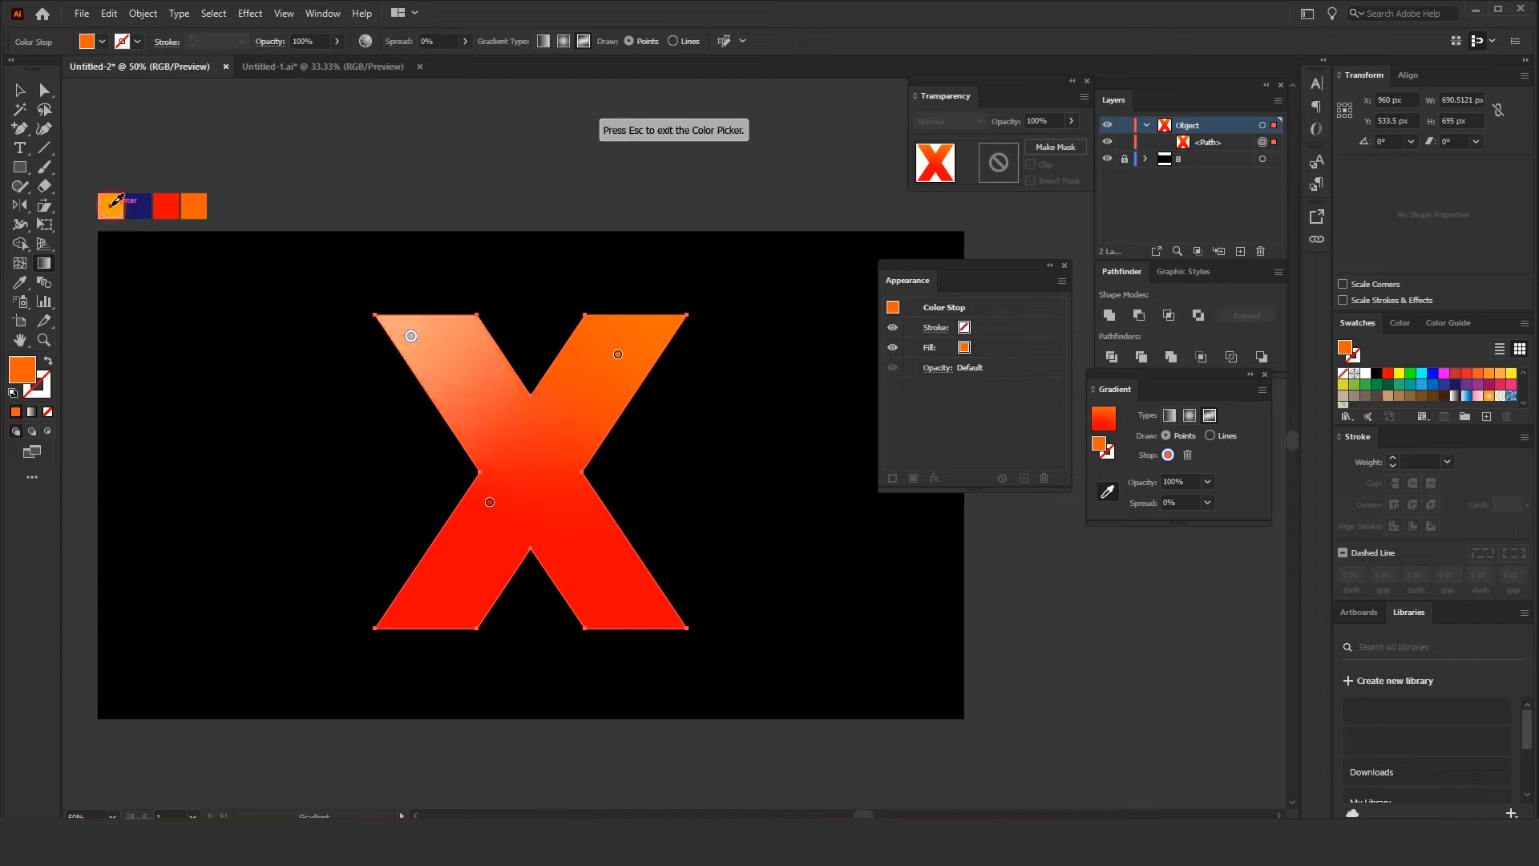
drag(412, 358, 413, 361)
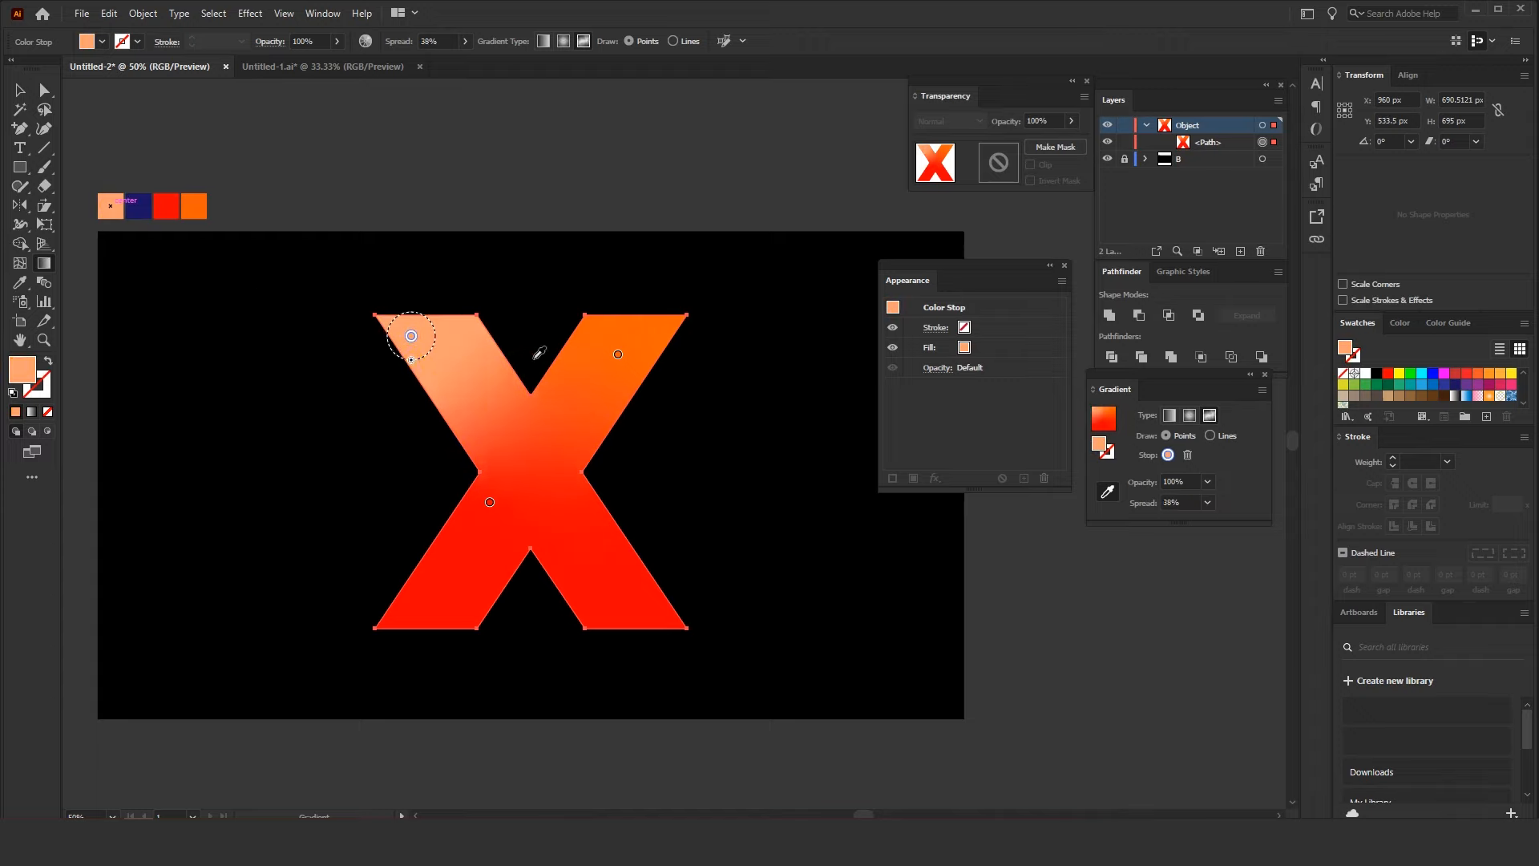
click(1116, 489)
Add an orange color stop at the inner edge of the upper-left arm and shift the peach stop down and inward
click(498, 352)
click(1107, 490)
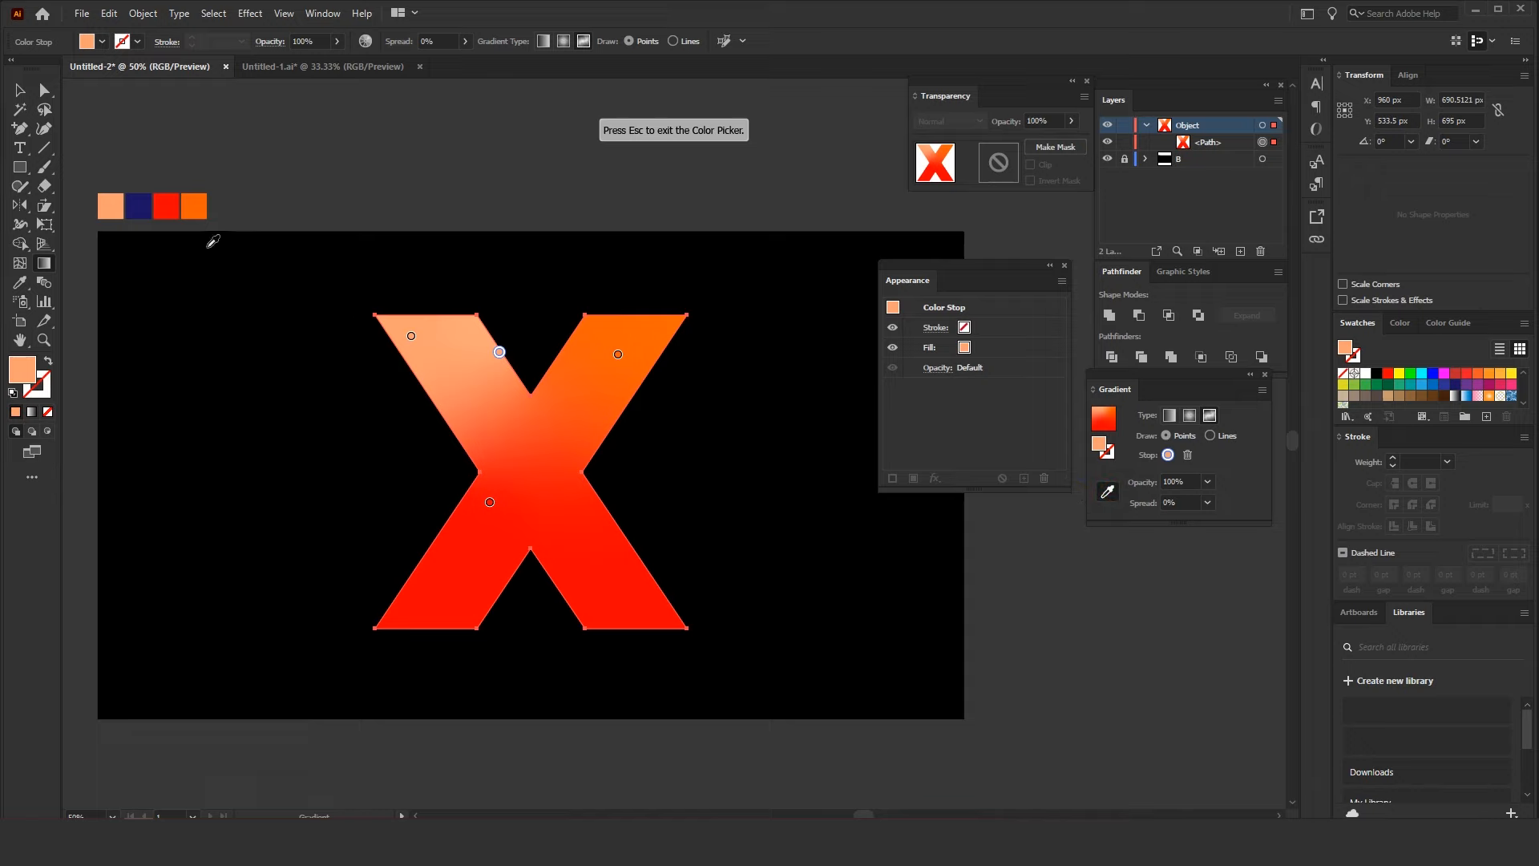
click(201, 210)
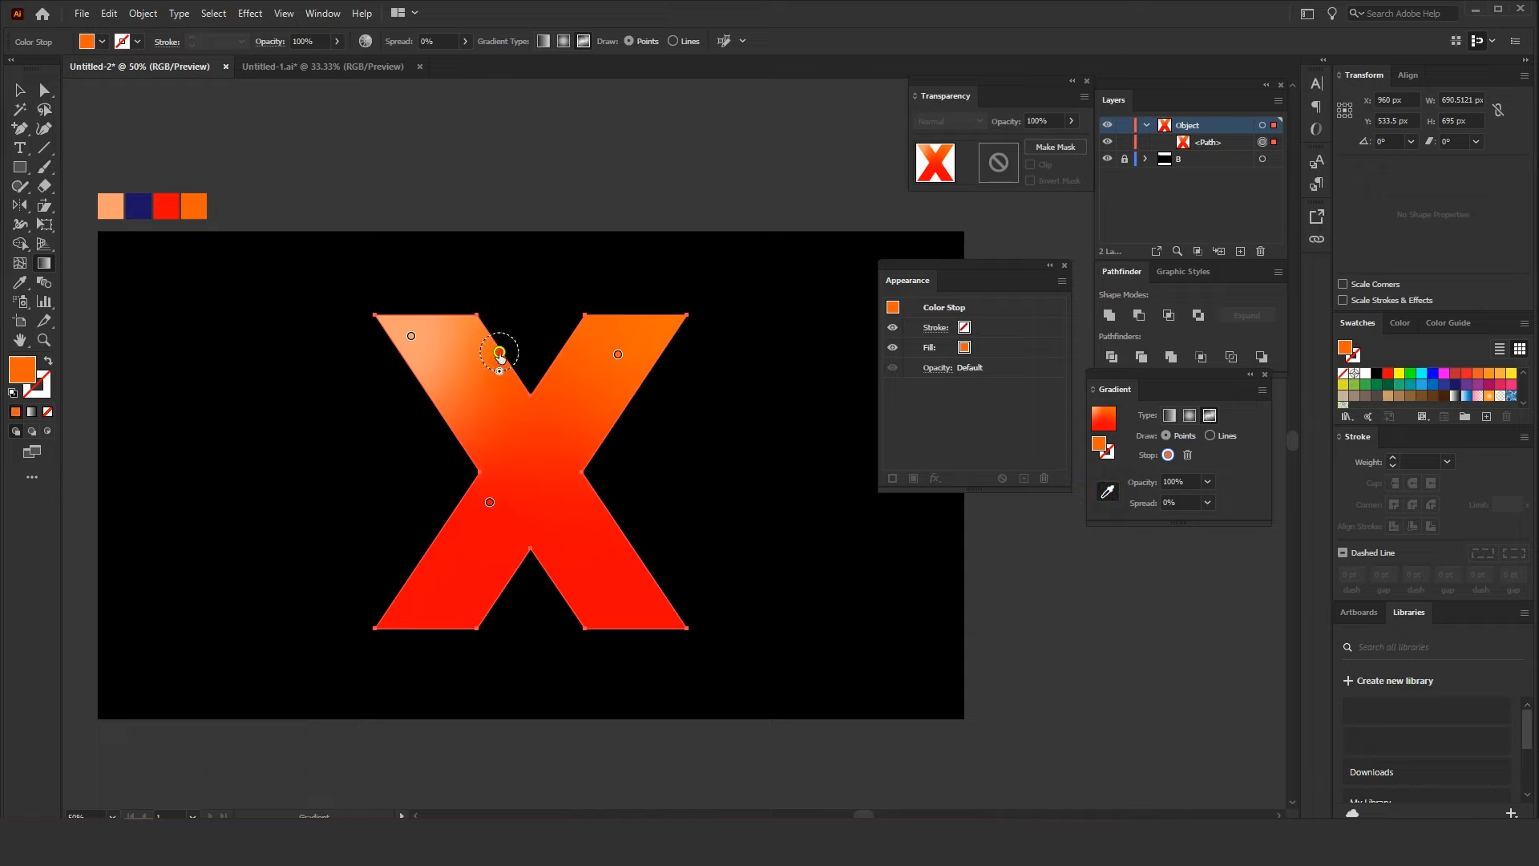
drag(500, 356, 502, 358)
drag(411, 335, 422, 384)
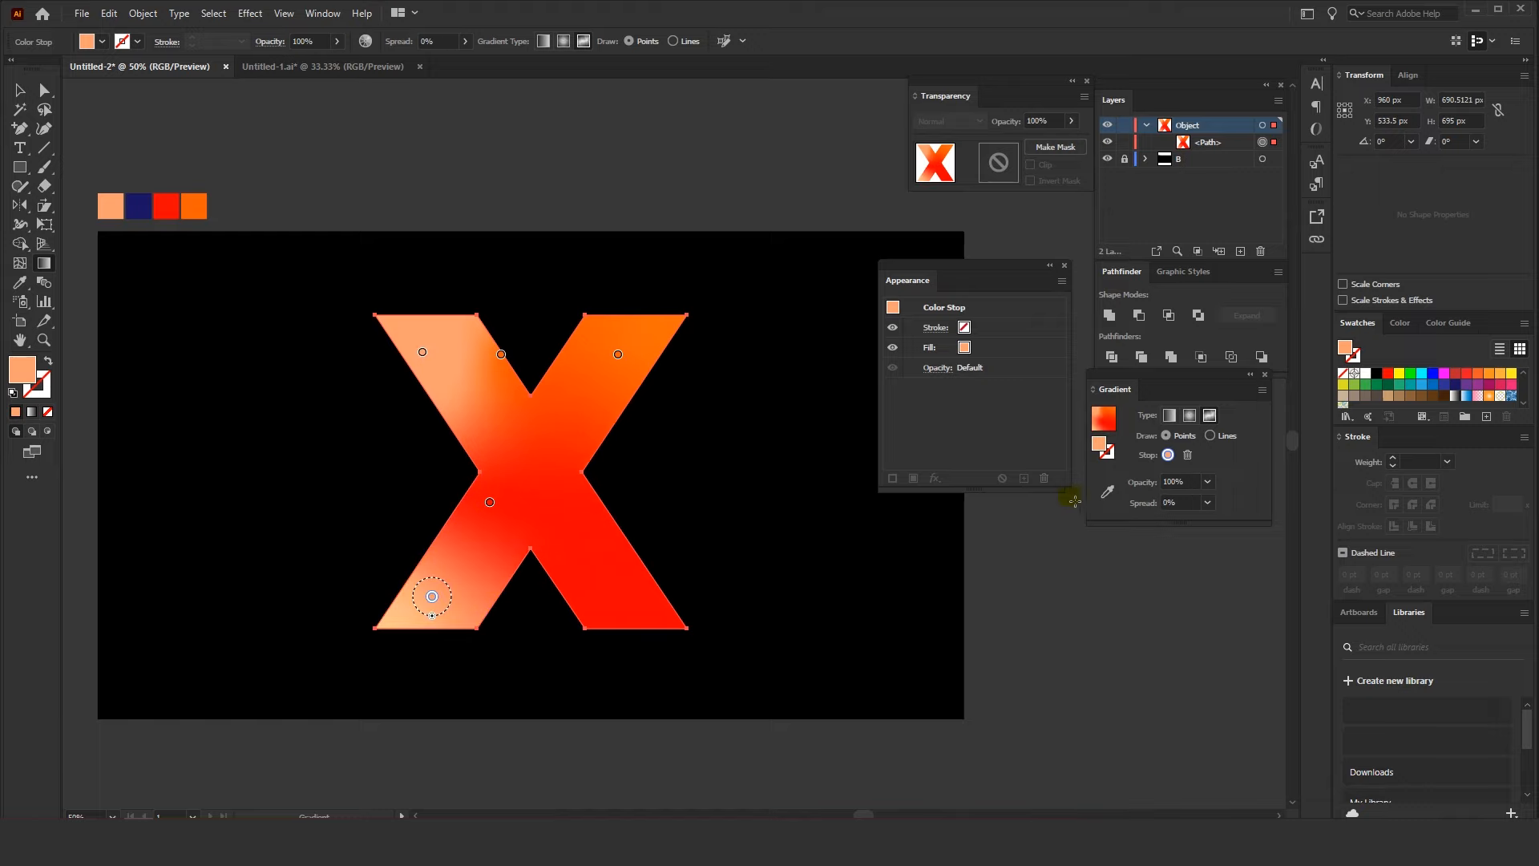
Recolor the color stop in the X's lower-left arm with the dark blue swatch square and nudge it slightly upward
click(1107, 491)
click(501, 353)
click(137, 206)
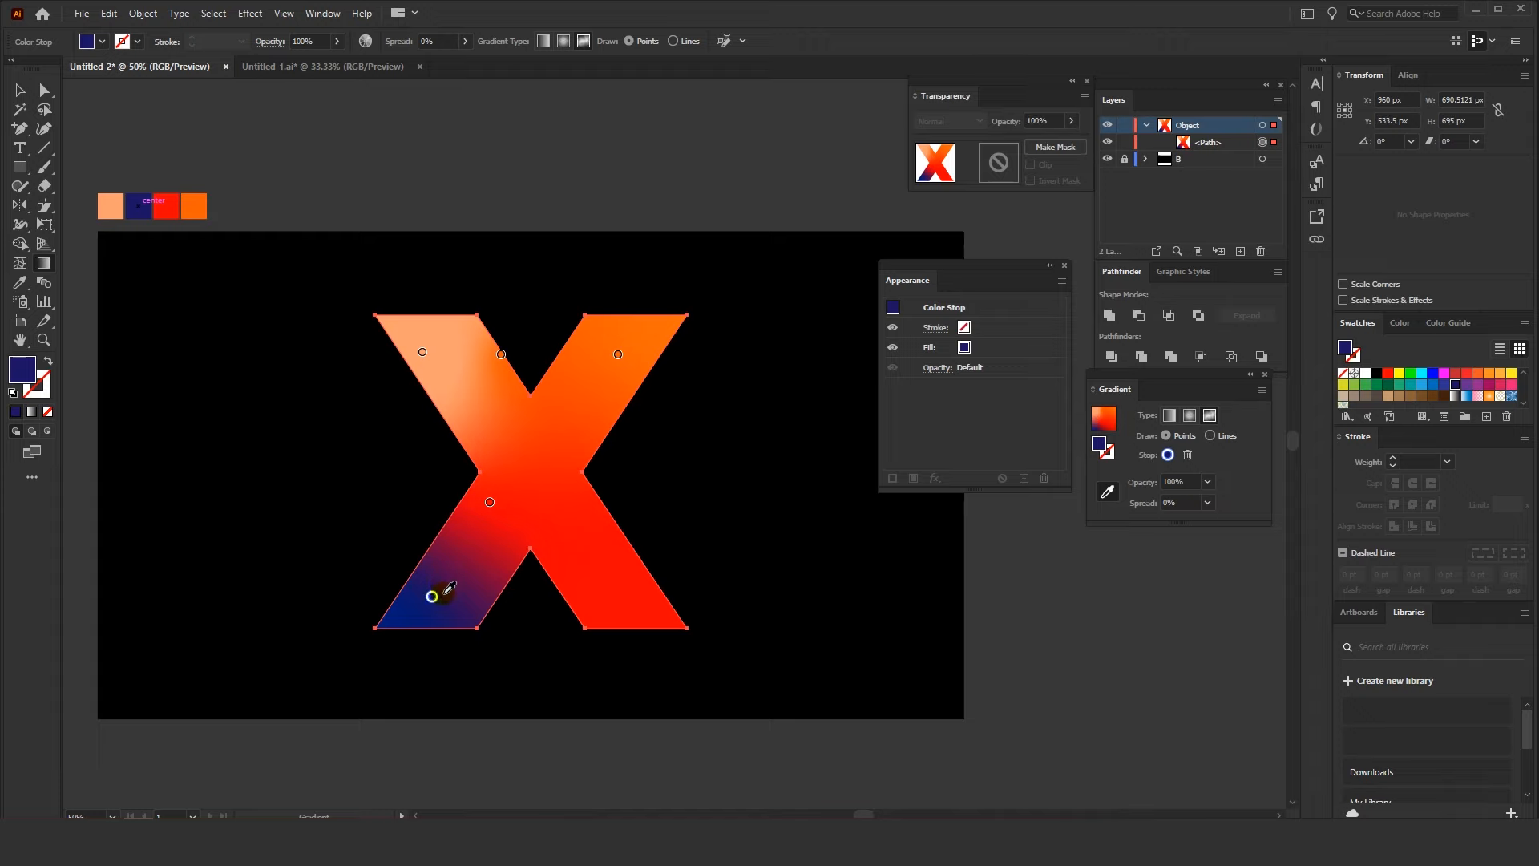
mouse_move(432, 596)
mouse_down()
mouse_move(425, 610)
mouse_move(430, 593)
mouse_up()
Nudge the central red stop, set its spread to 50%, and add another red stop to the right of the center
drag(492, 507, 497, 516)
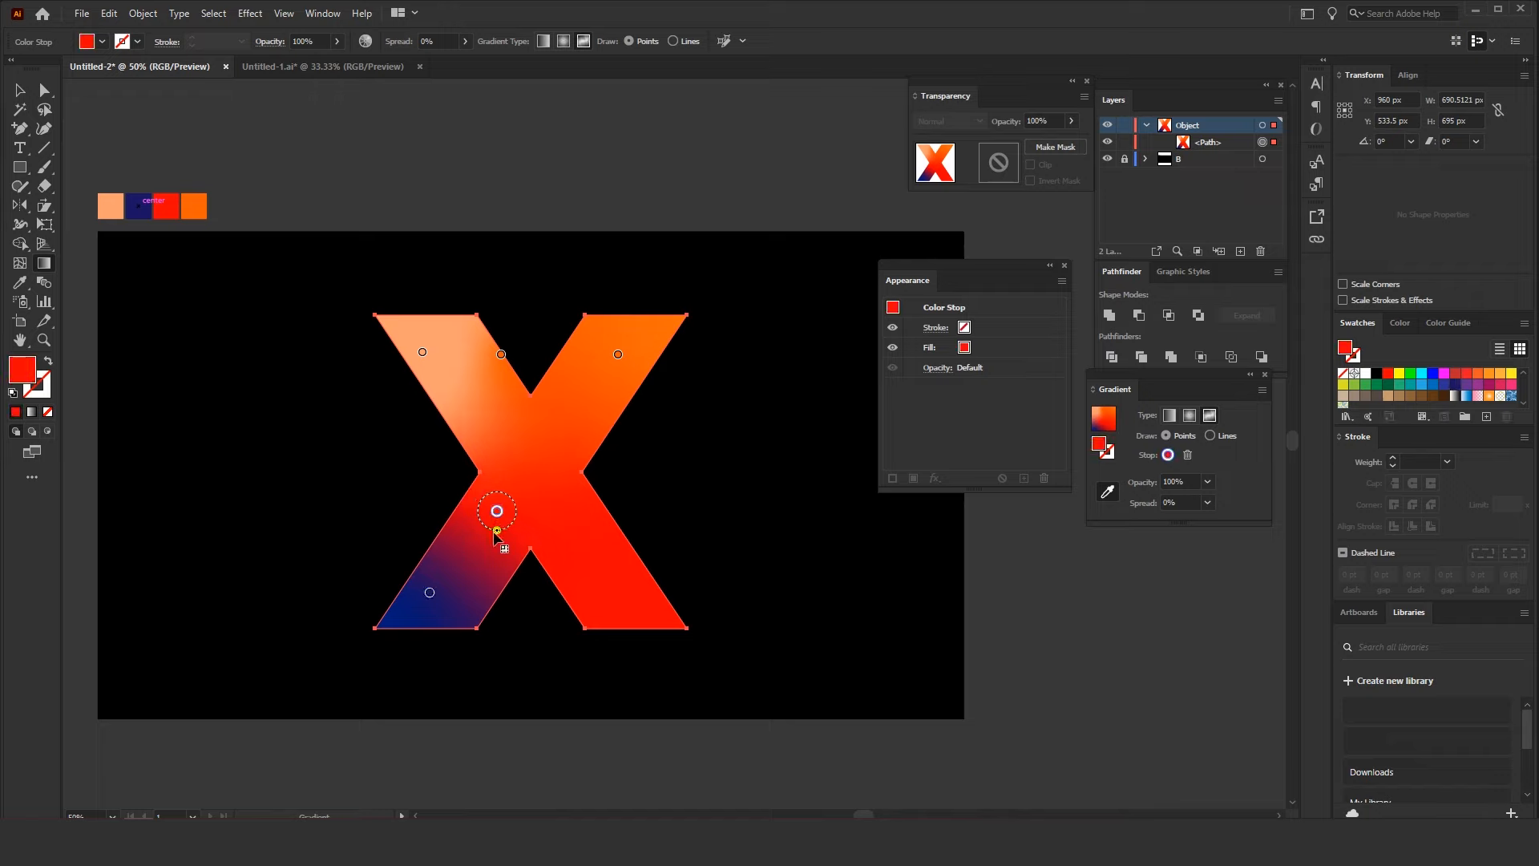
drag(496, 532, 497, 537)
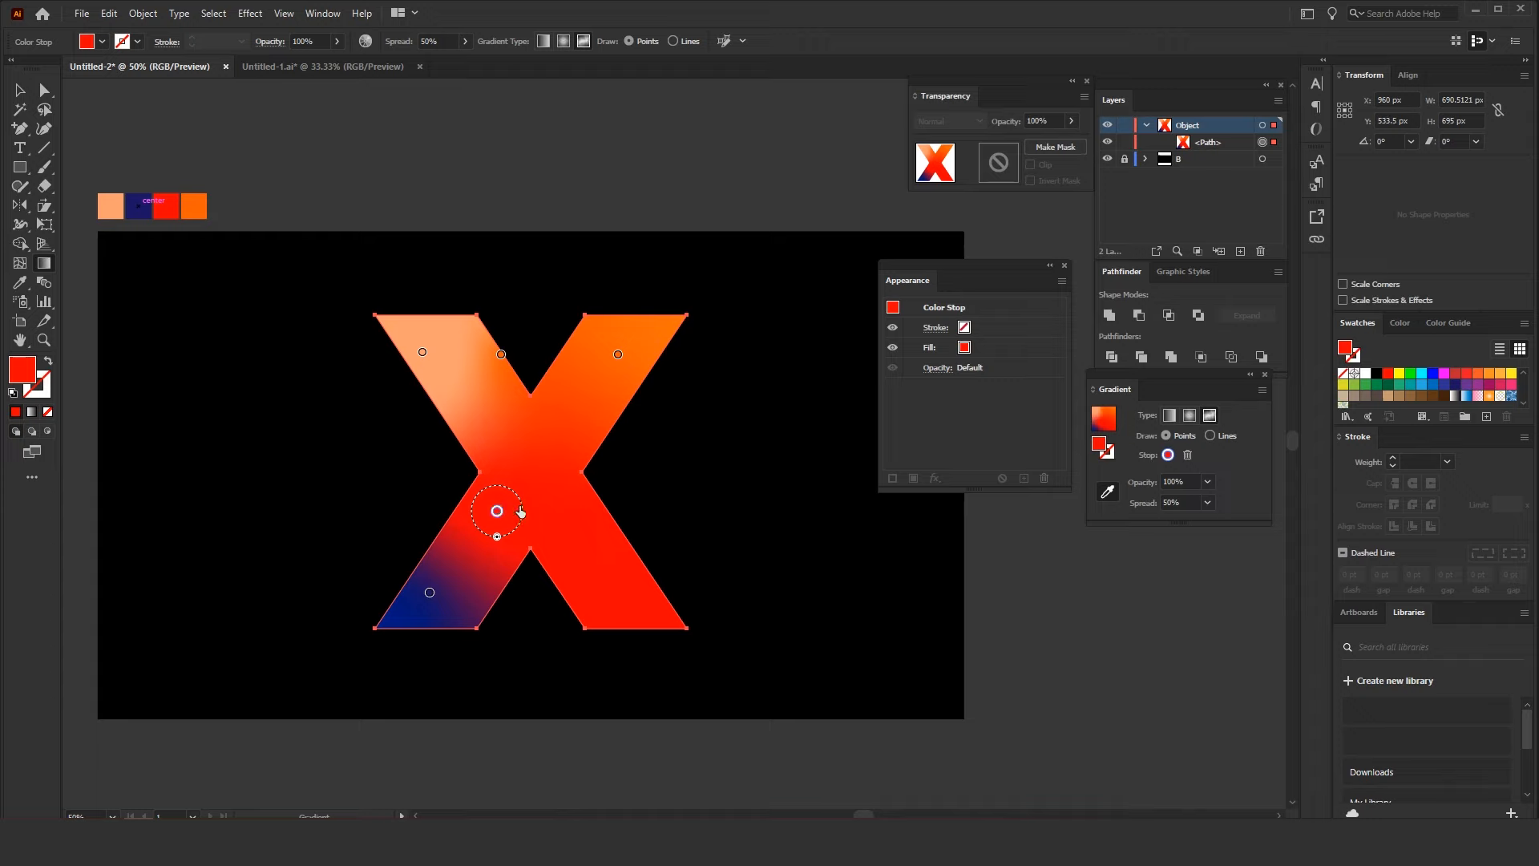
click(559, 493)
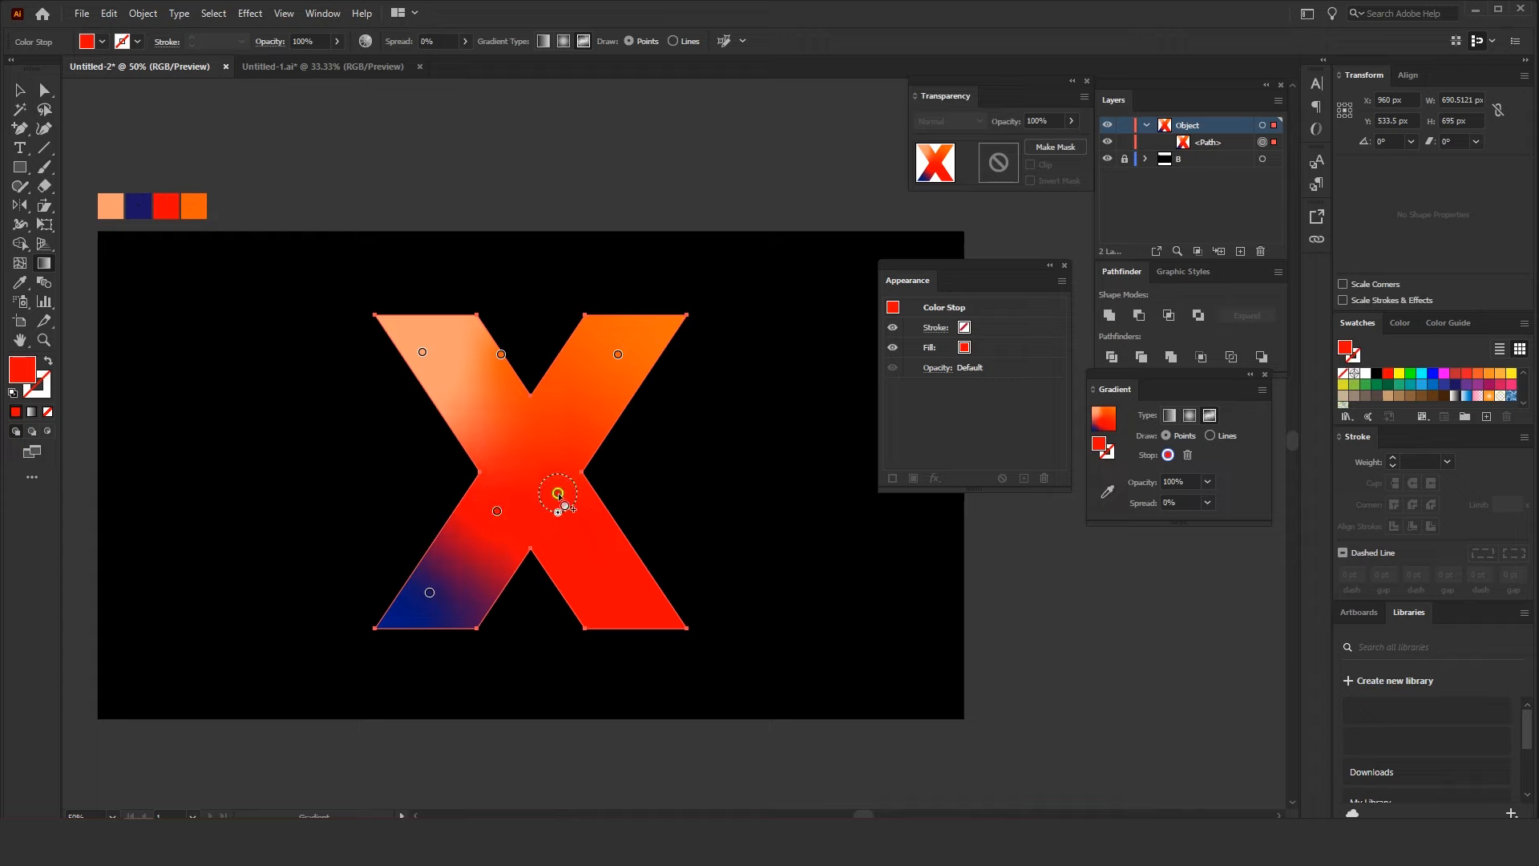
click(1105, 494)
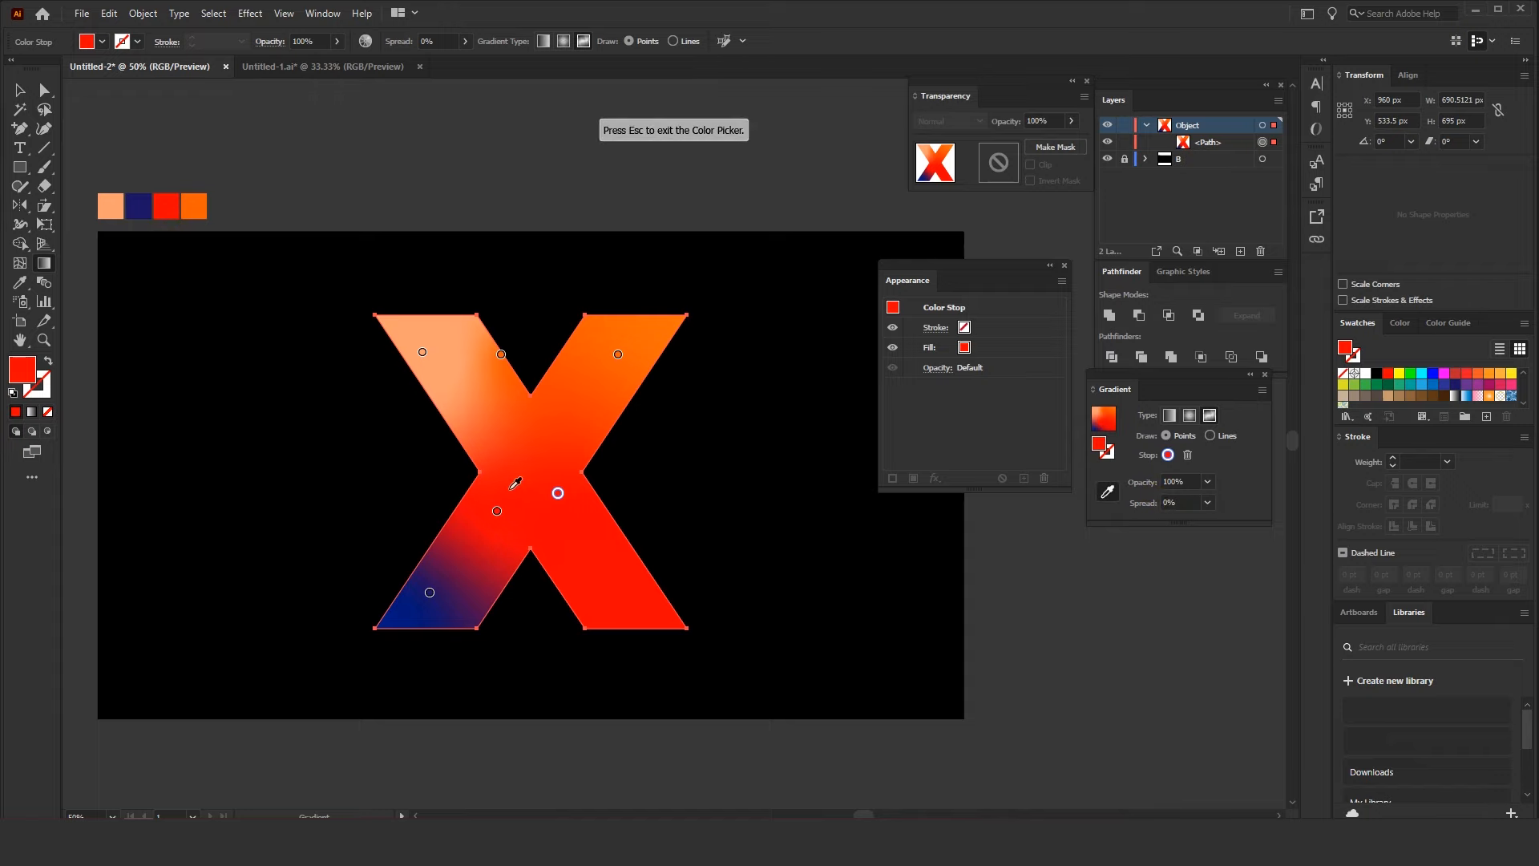
key(Escape)
Shift the left-center red stop's hue to orange-red and set the right-center red stop's spread to 75%
click(497, 512)
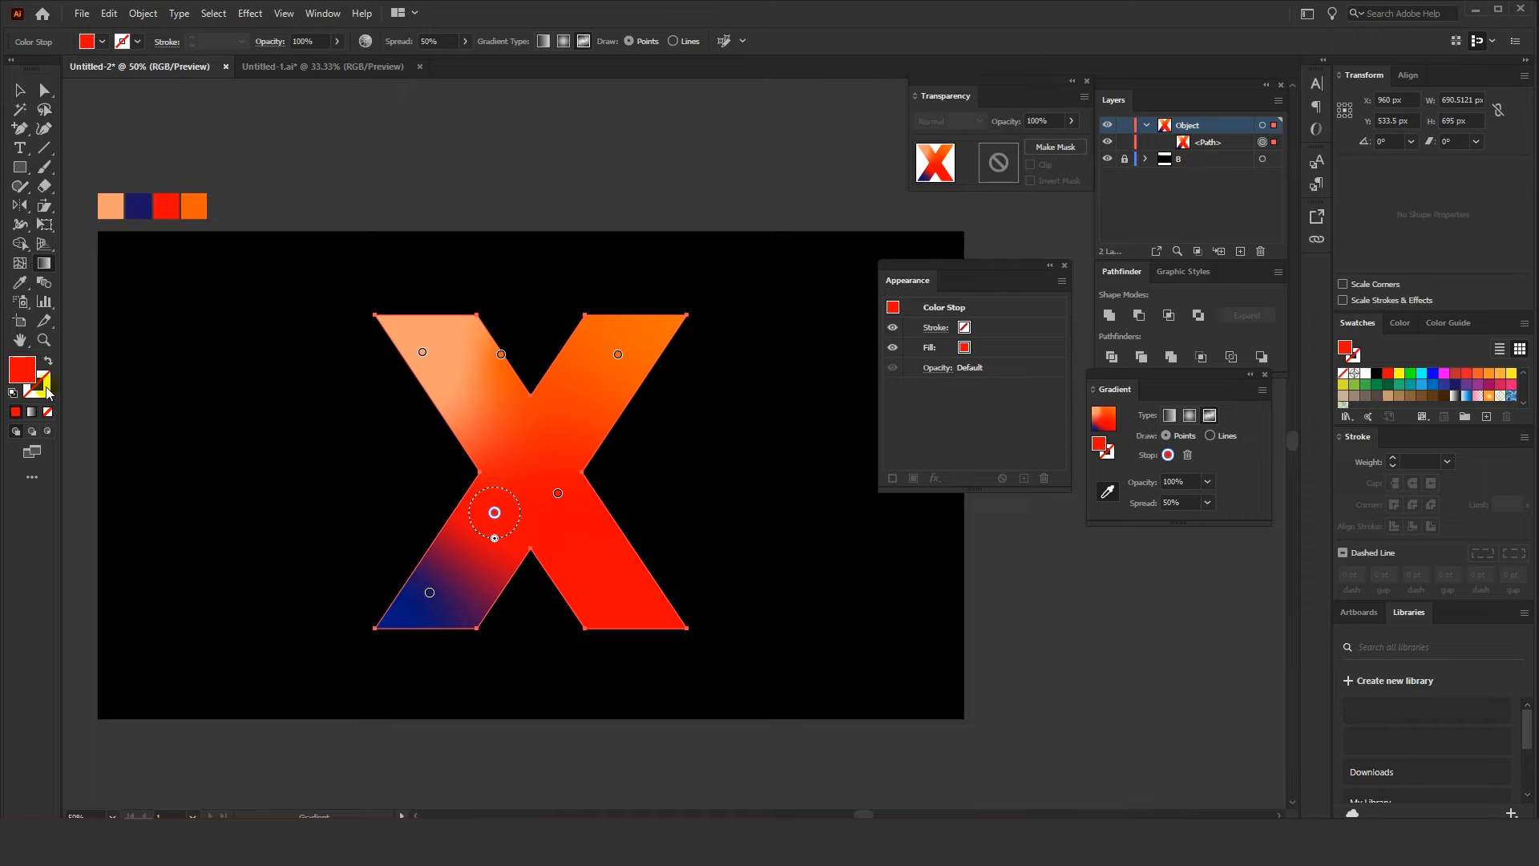
double_click(29, 373)
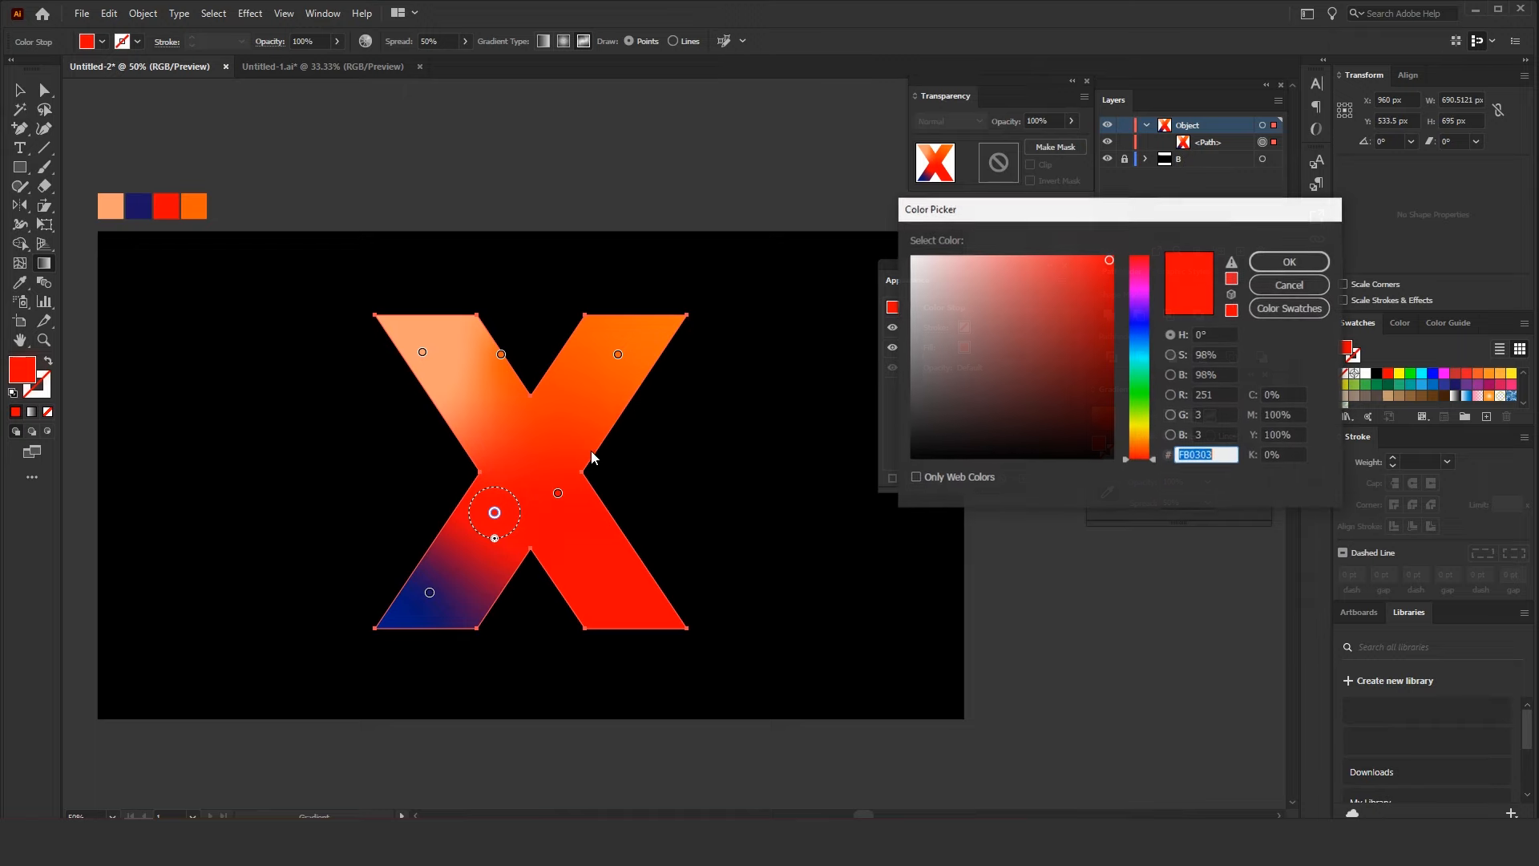
click(1156, 460)
drag(1156, 460, 1154, 447)
click(1286, 261)
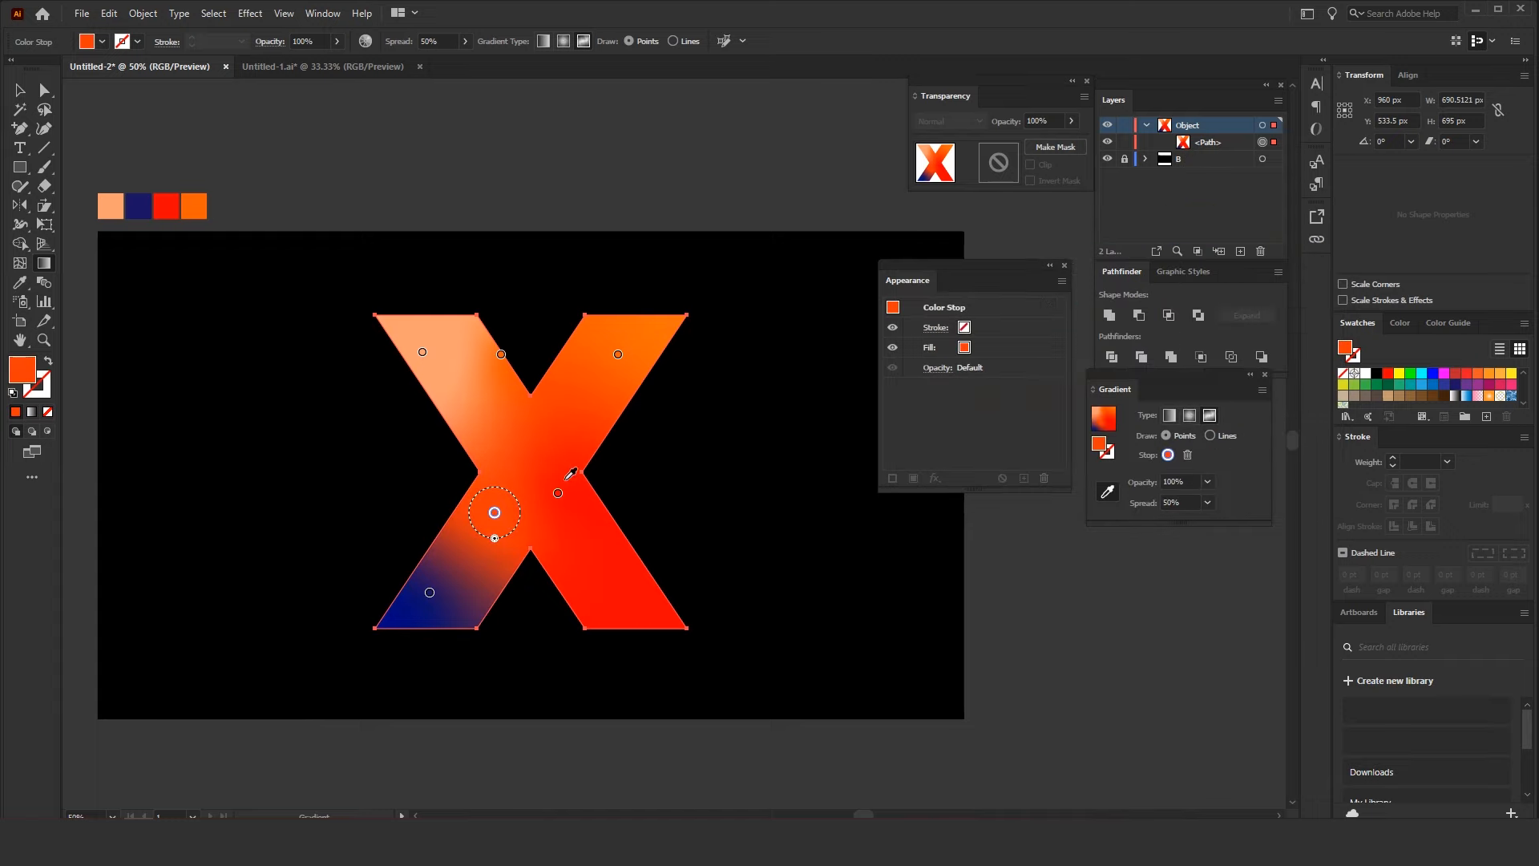
drag(558, 493, 555, 524)
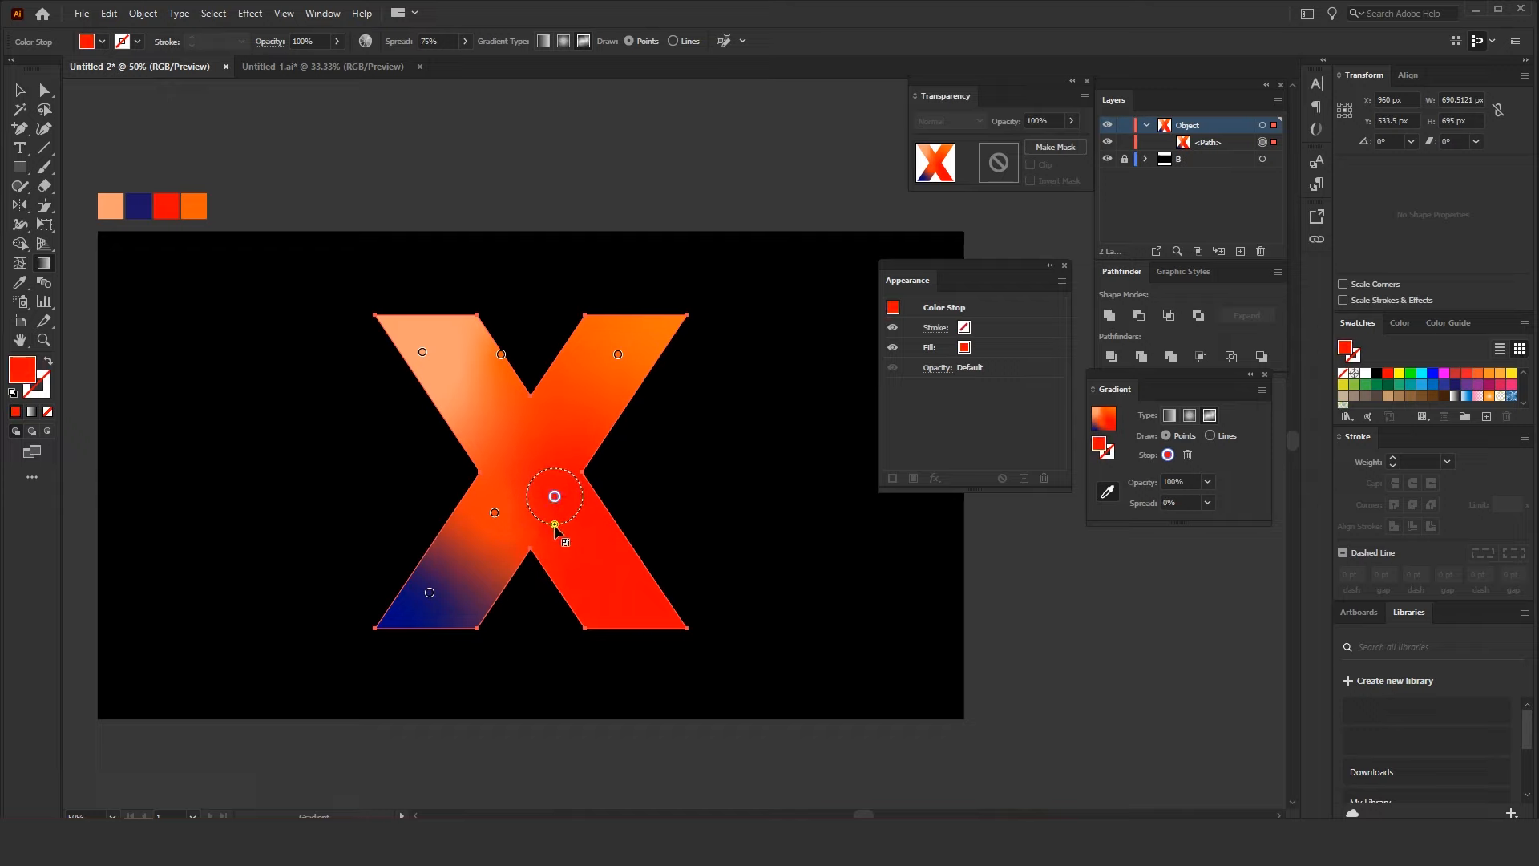
Duplicate the gradient-filled X in place, directly in front of the original
key(v)
click(415, 200)
key(space)
drag(407, 182, 416, 182)
click(536, 435)
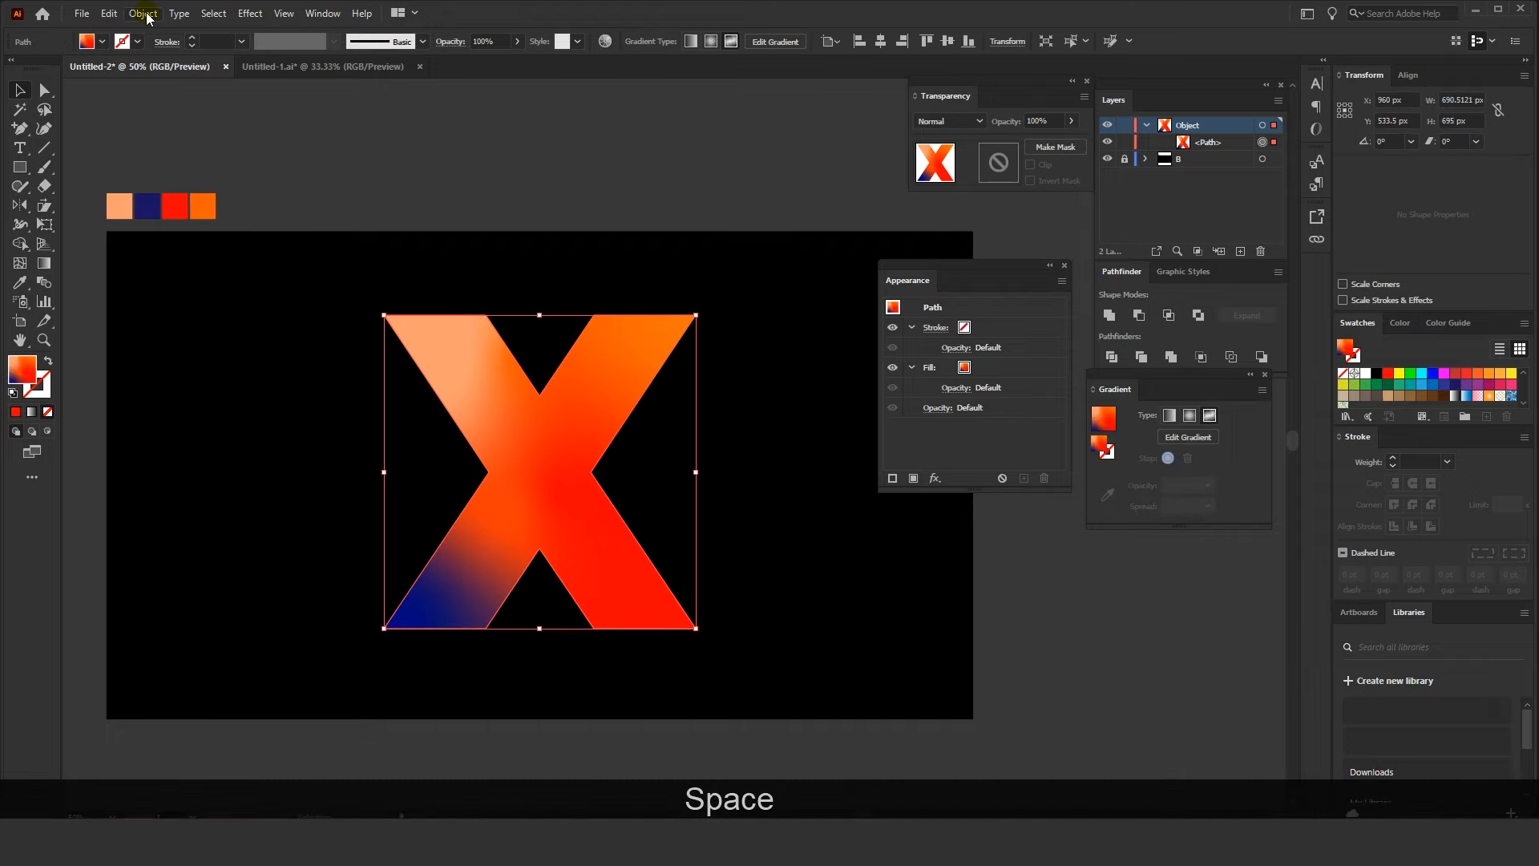
click(110, 14)
click(129, 88)
click(109, 14)
click(135, 107)
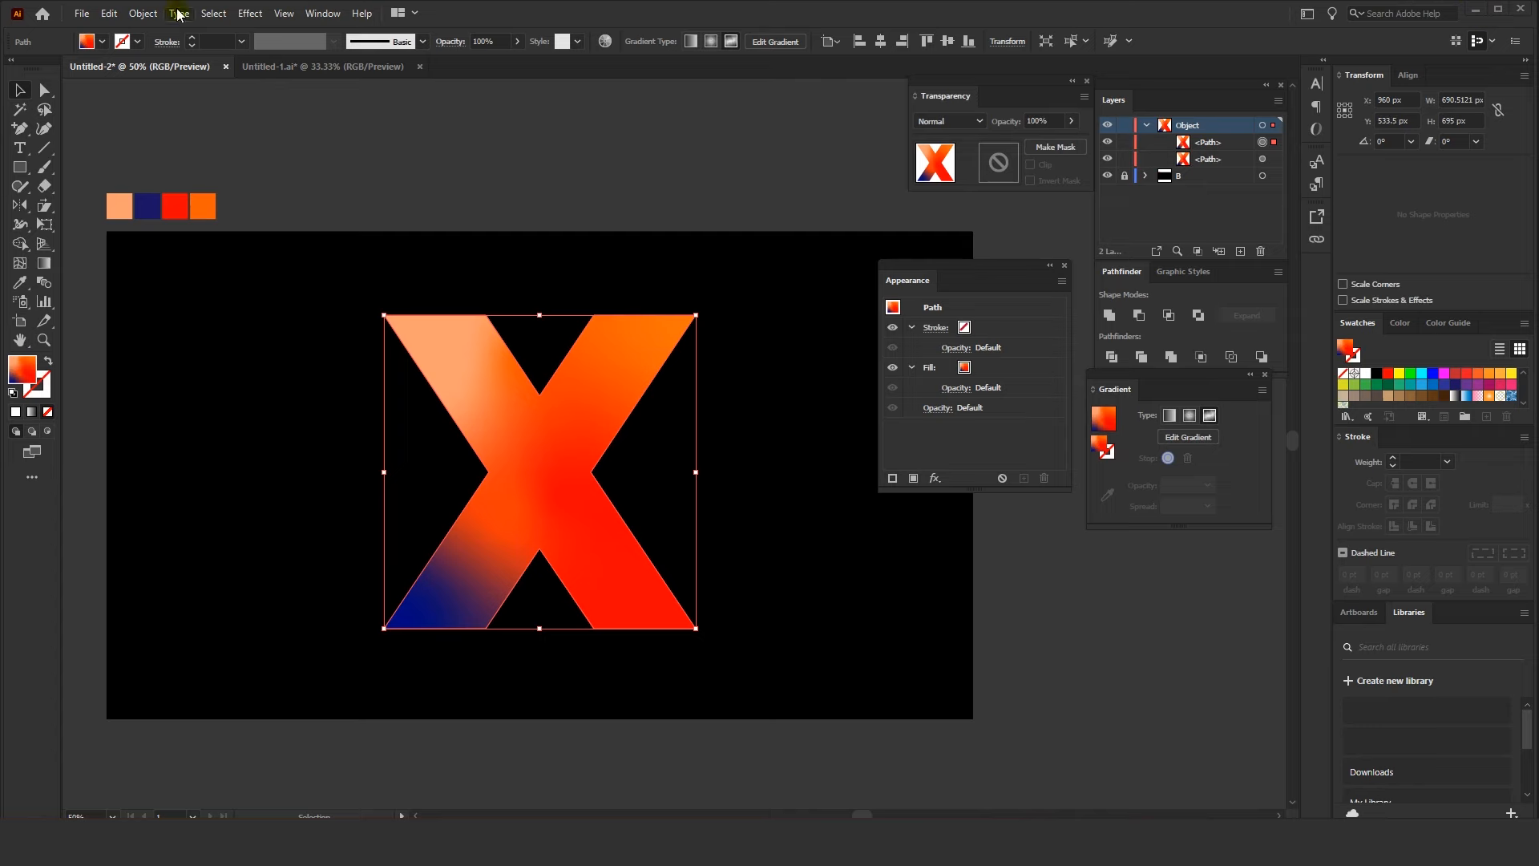
Apply a Gaussian Blur of about 32.5 pixels to the front X and move it left of the sharp X
click(250, 14)
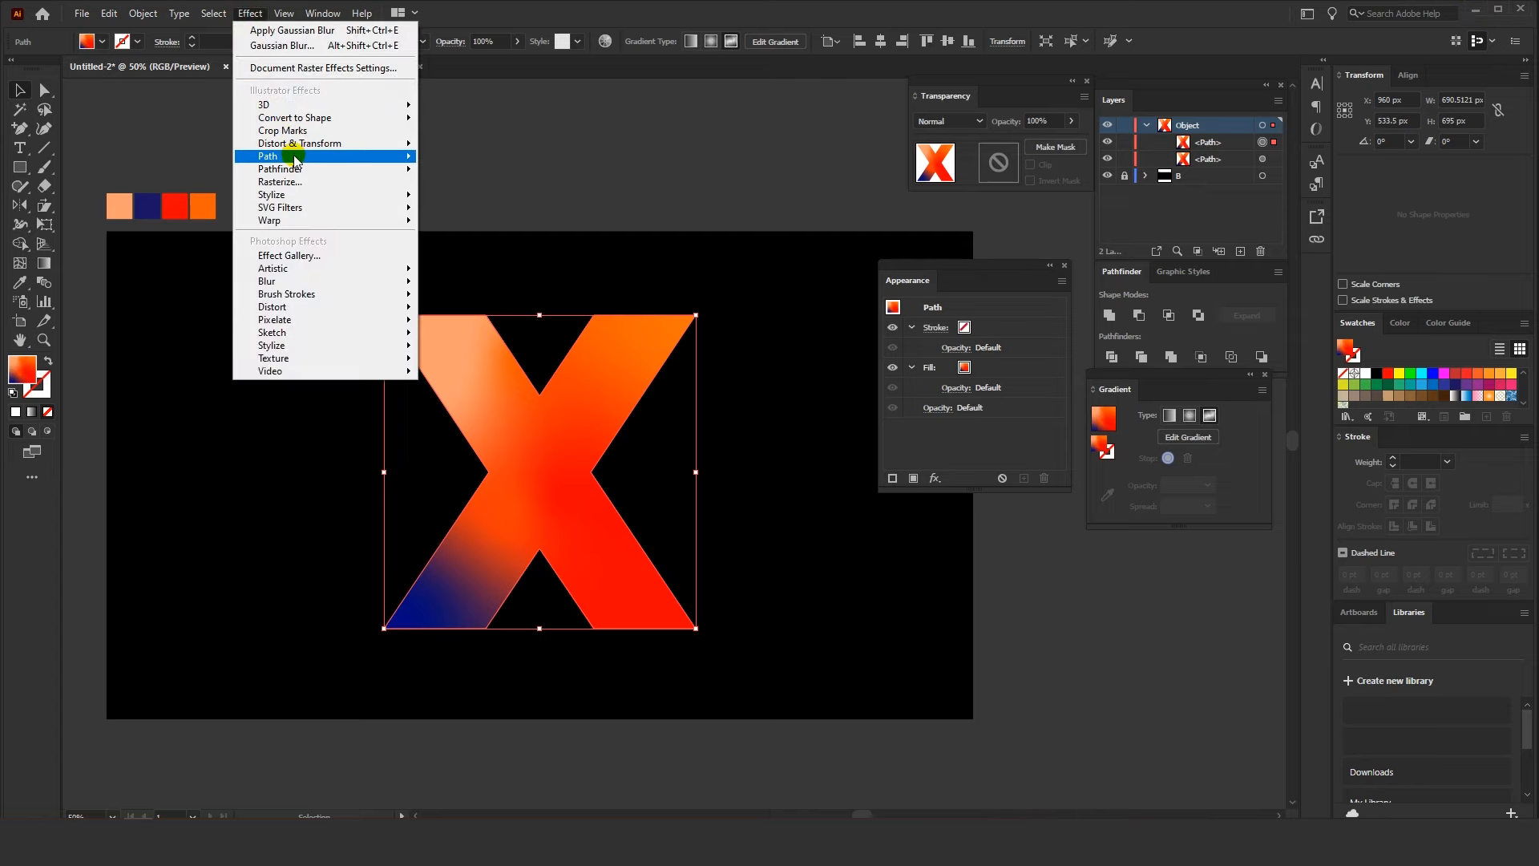
mouse_move(405, 282)
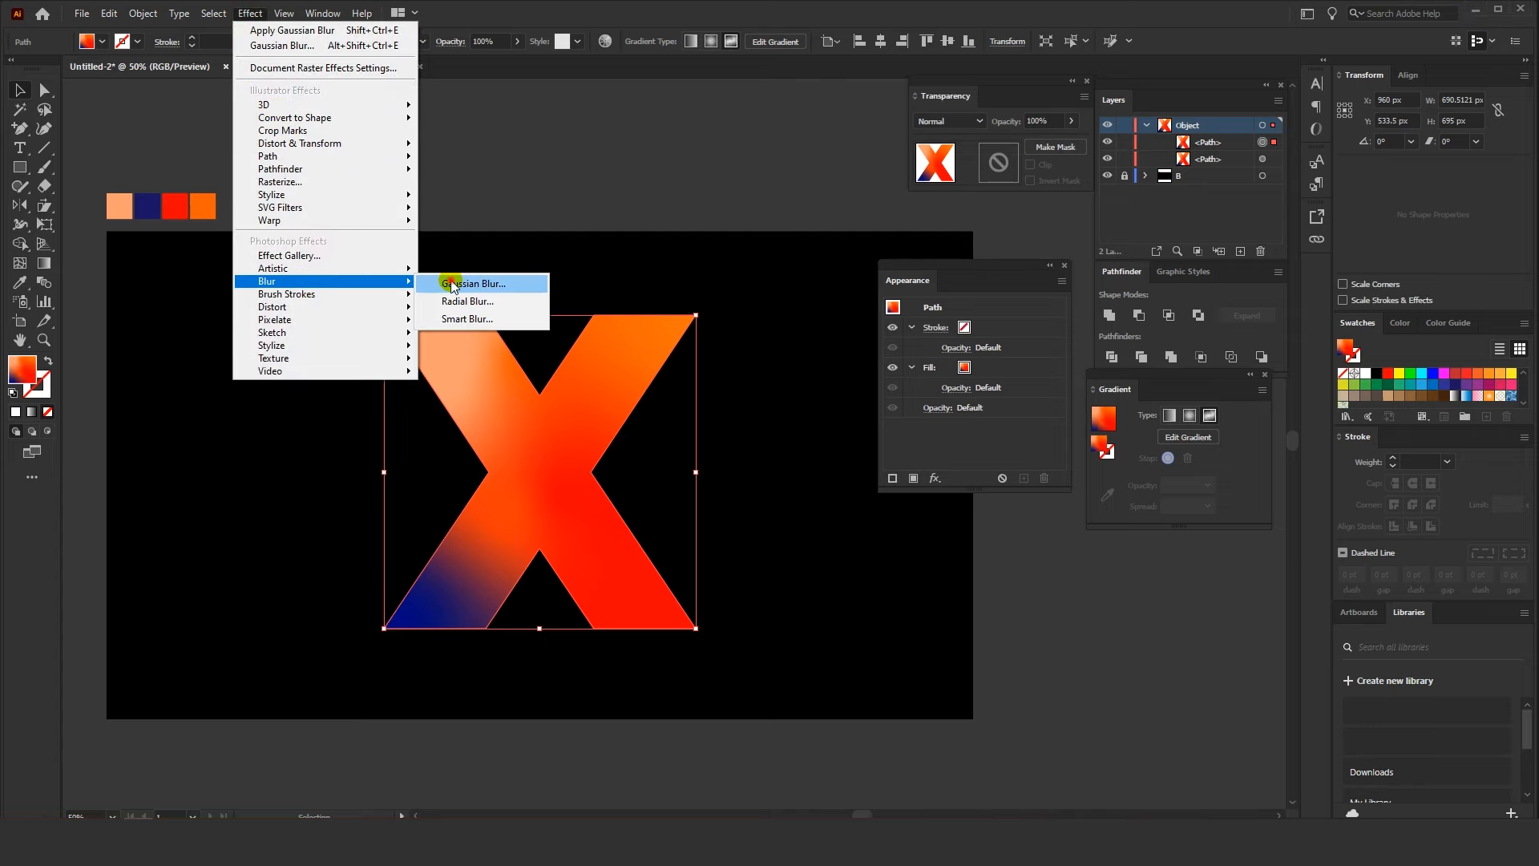
click(451, 284)
drag(856, 385, 854, 387)
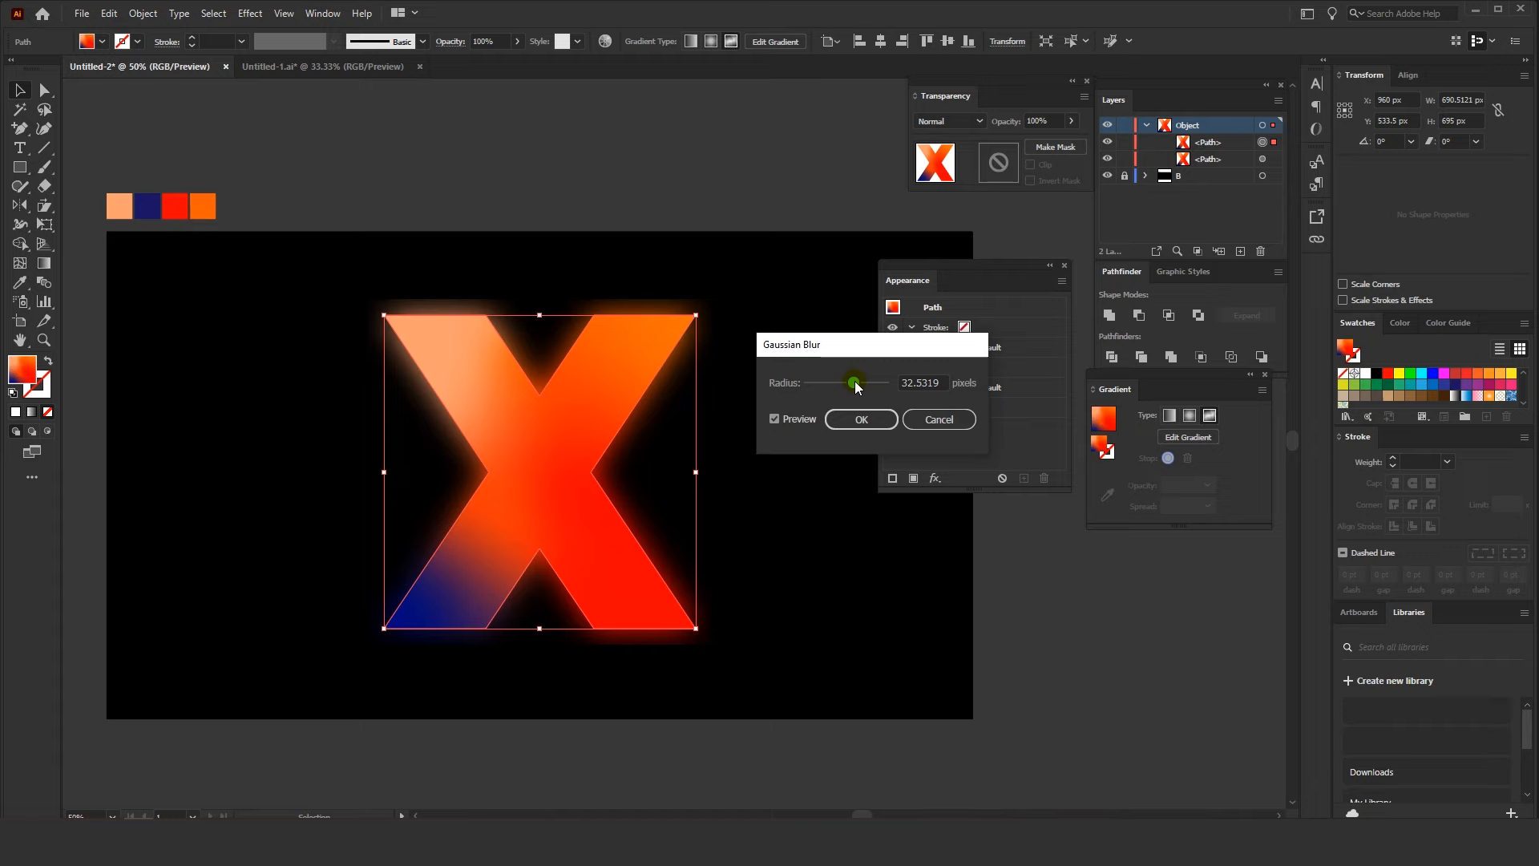
click(862, 419)
drag(657, 394, 263, 391)
click(683, 192)
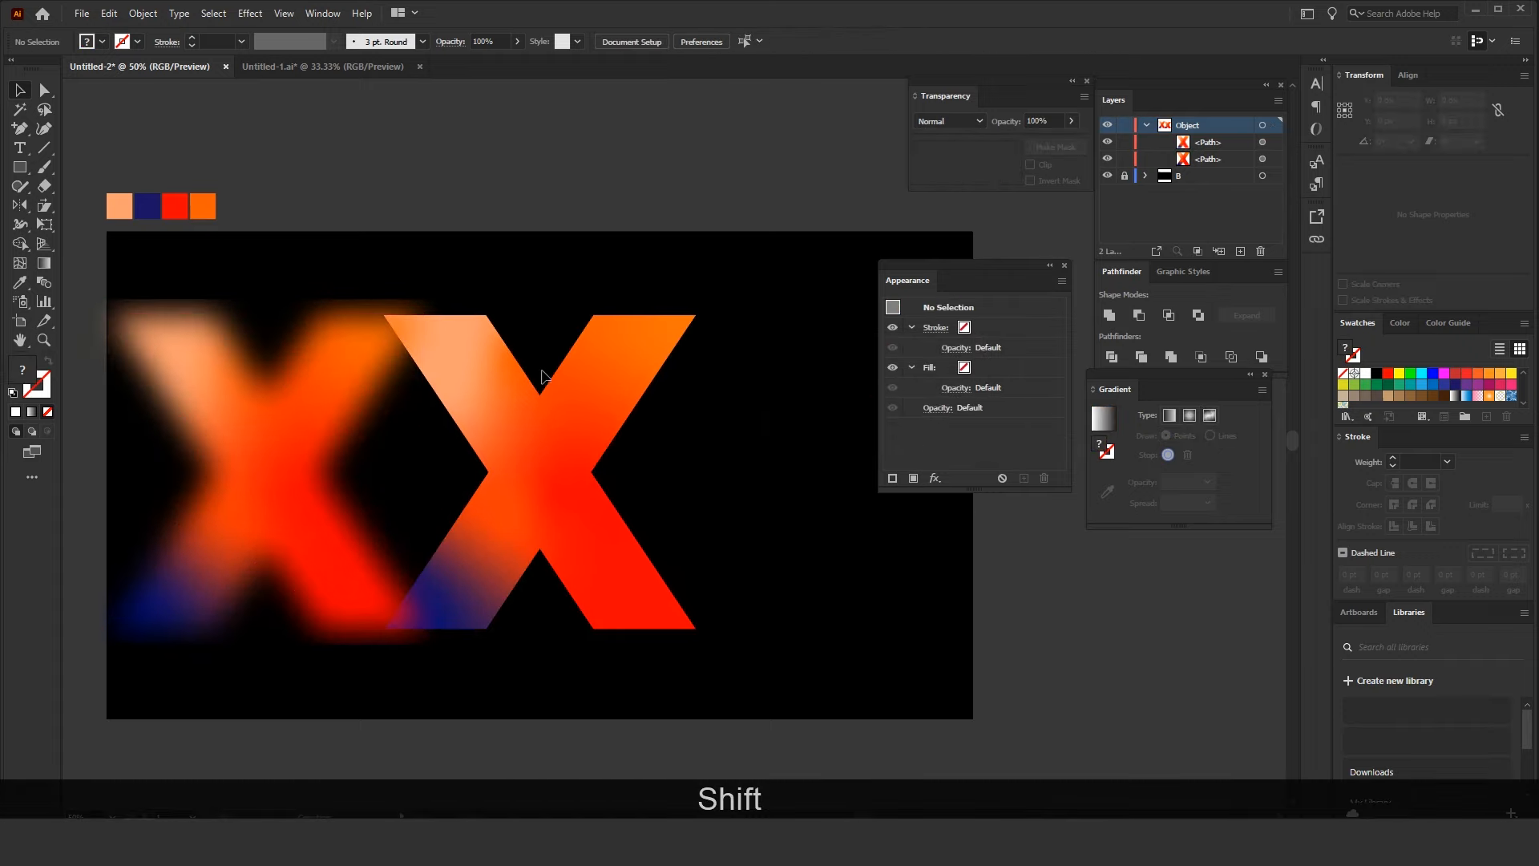
Create an opacity mask on the sharp X and draw a white 837 by 812 px rectangle covering it in the mask
click(532, 446)
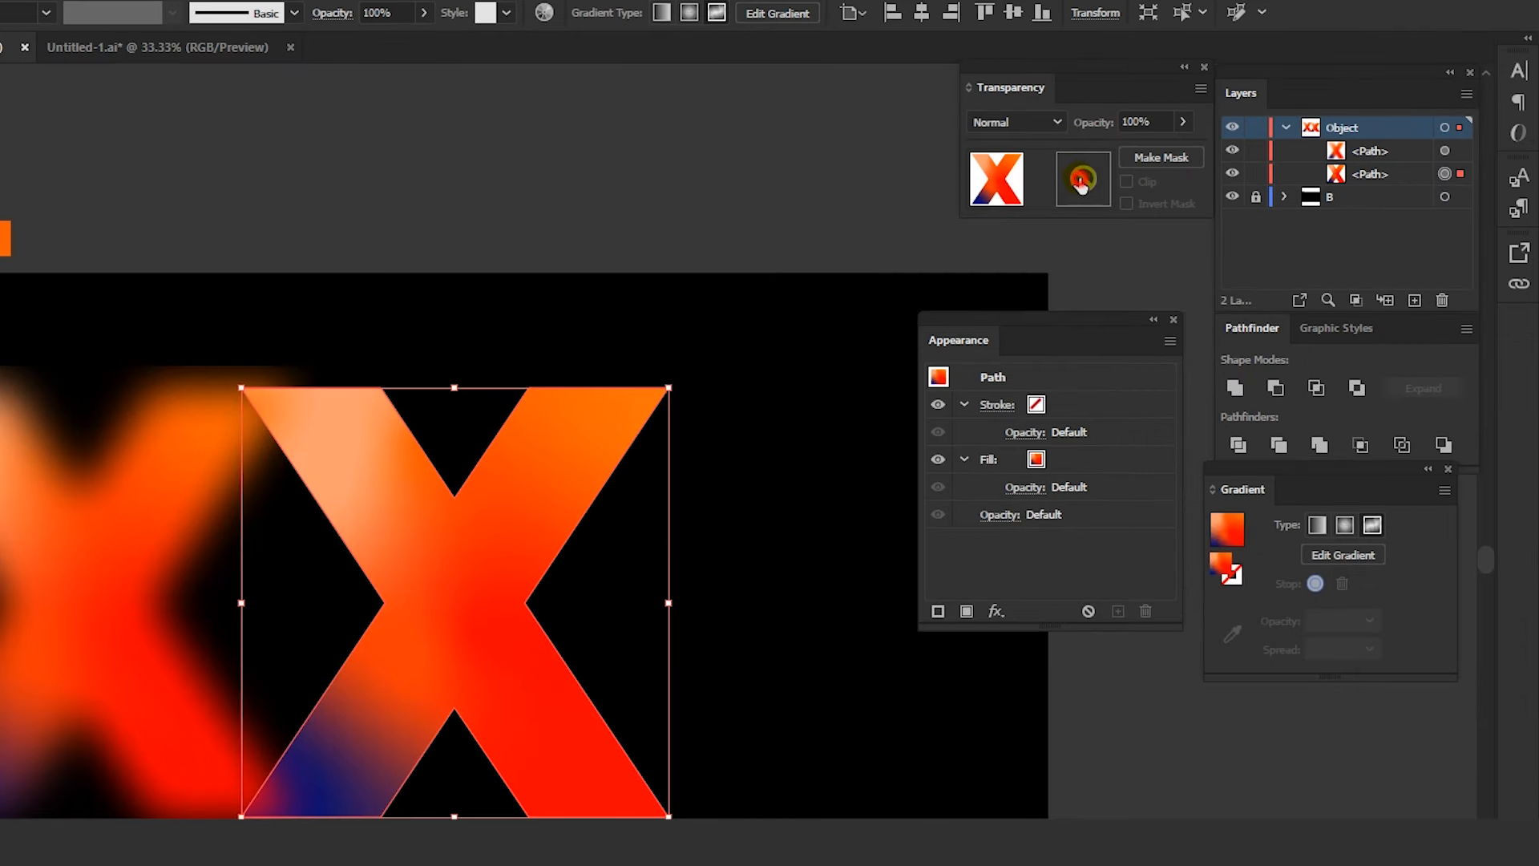
click(1055, 147)
click(19, 167)
drag(357, 297, 735, 662)
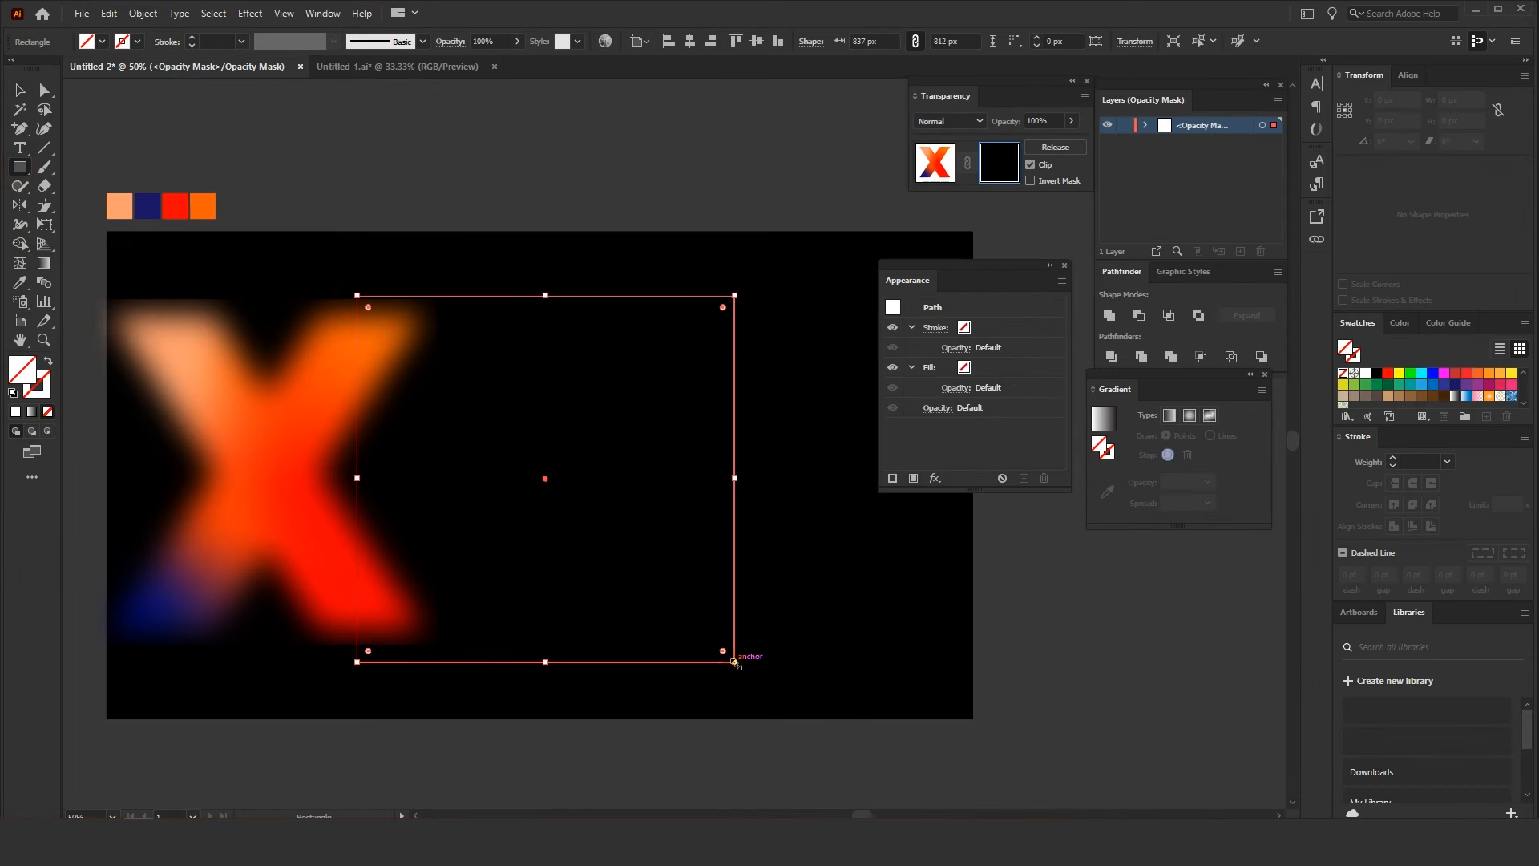
click(1365, 373)
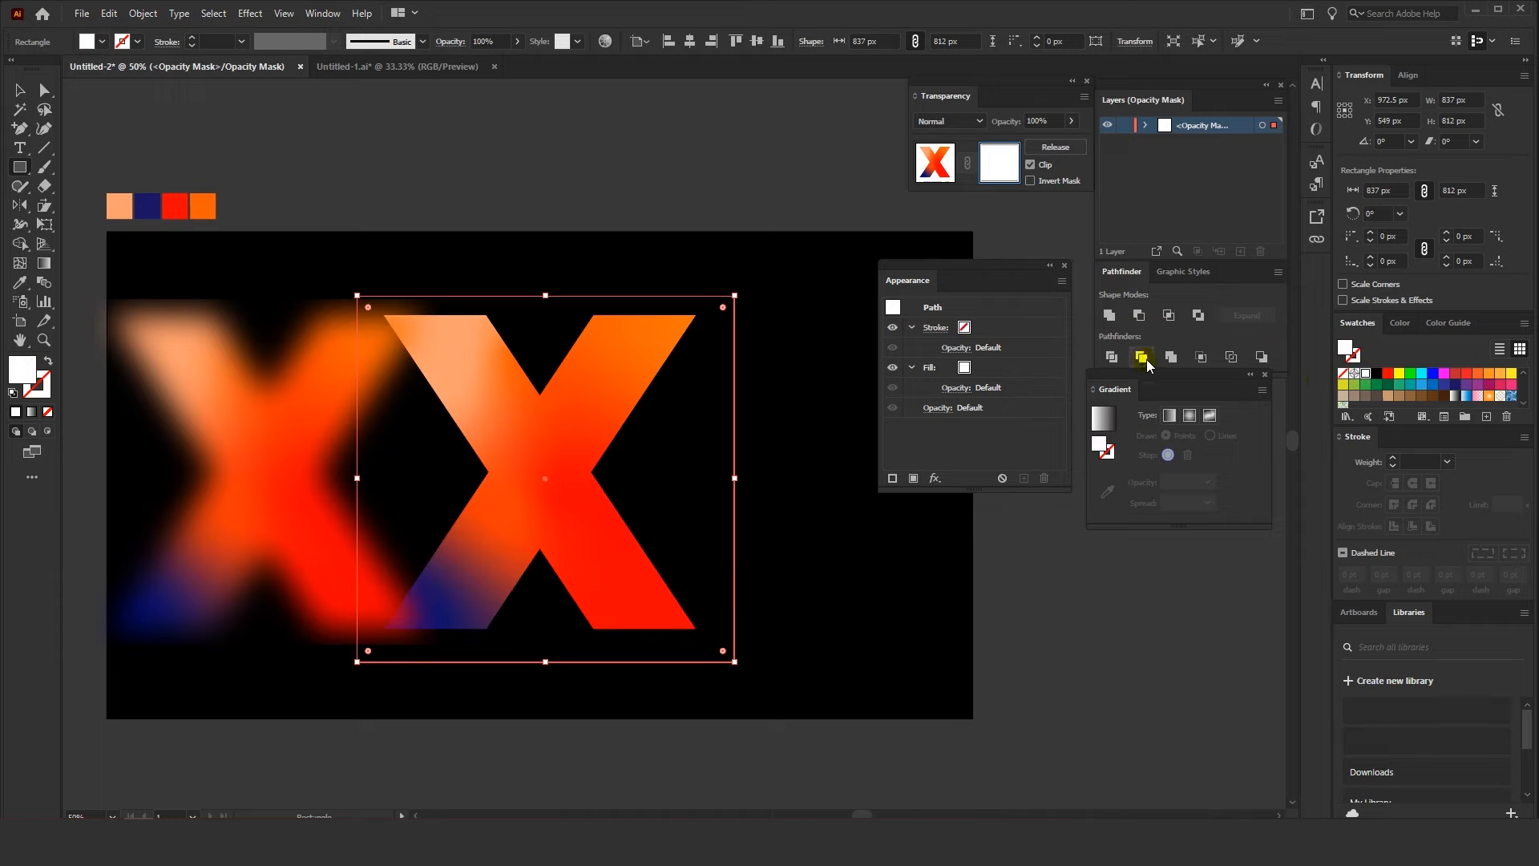
Fill the mask rectangle with a white-to-black linear gradient running from the X's right side toward its left, fading the left half
click(1103, 418)
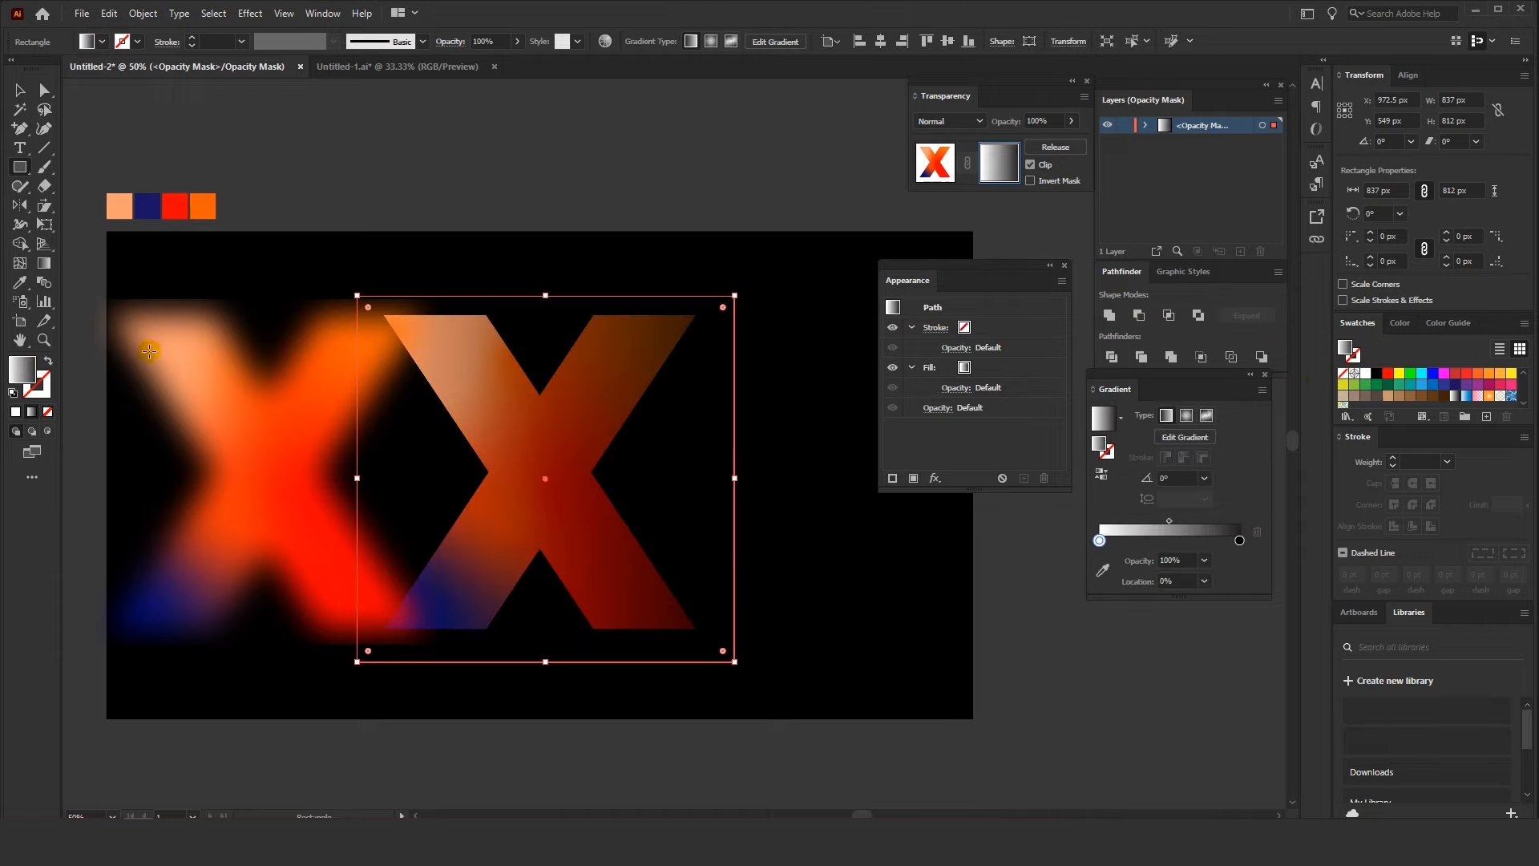
click(45, 264)
drag(603, 442, 469, 442)
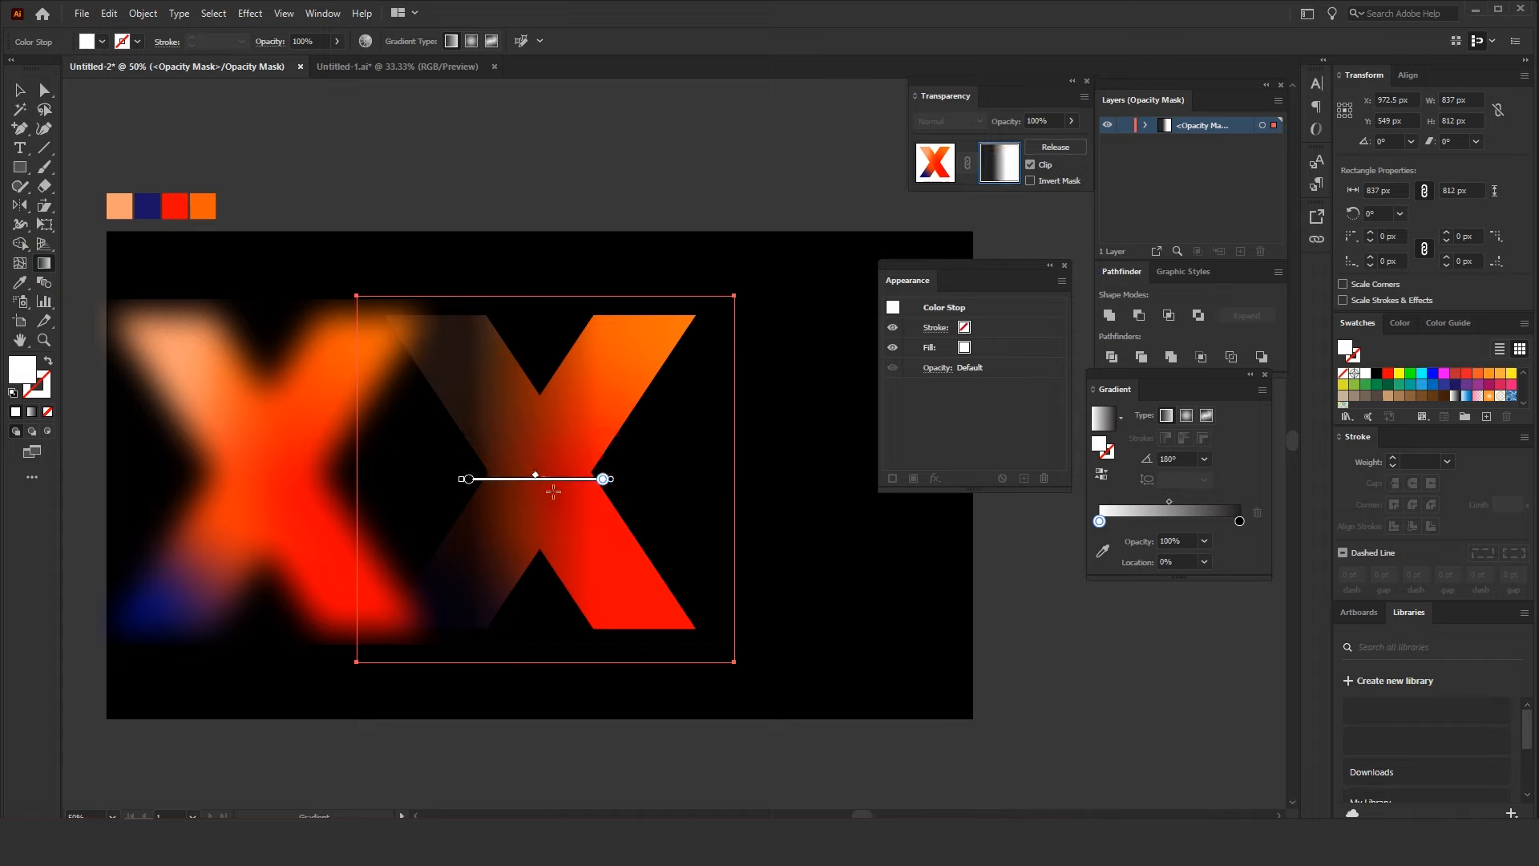
drag(628, 479, 495, 478)
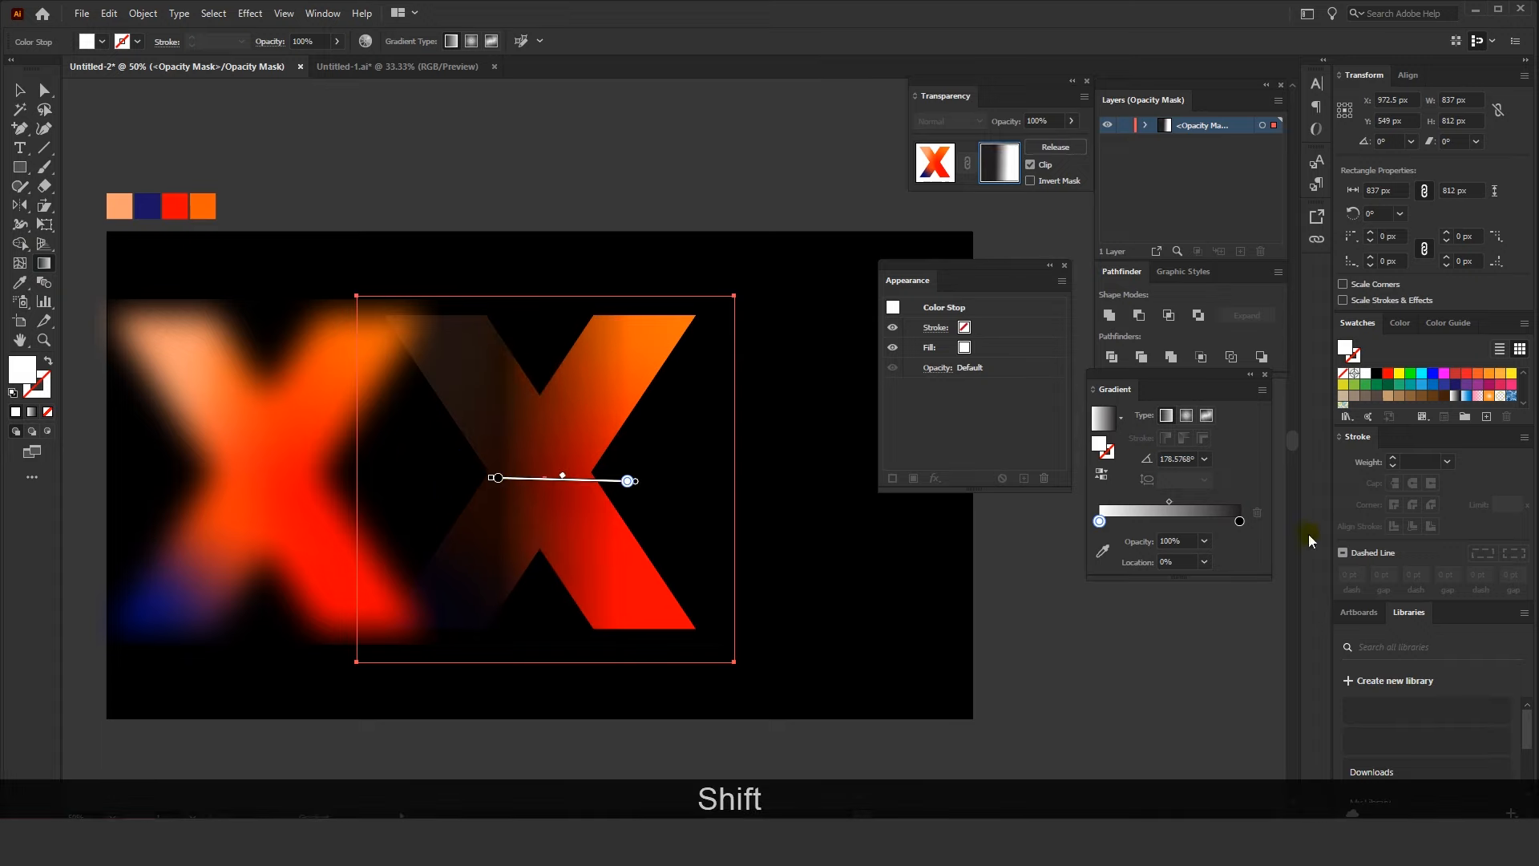
Set the mask gradient's black stop to 0% opacity and about 93% location, and fine-tune the gradient line across the X's middle
click(1240, 522)
click(1204, 541)
click(1223, 726)
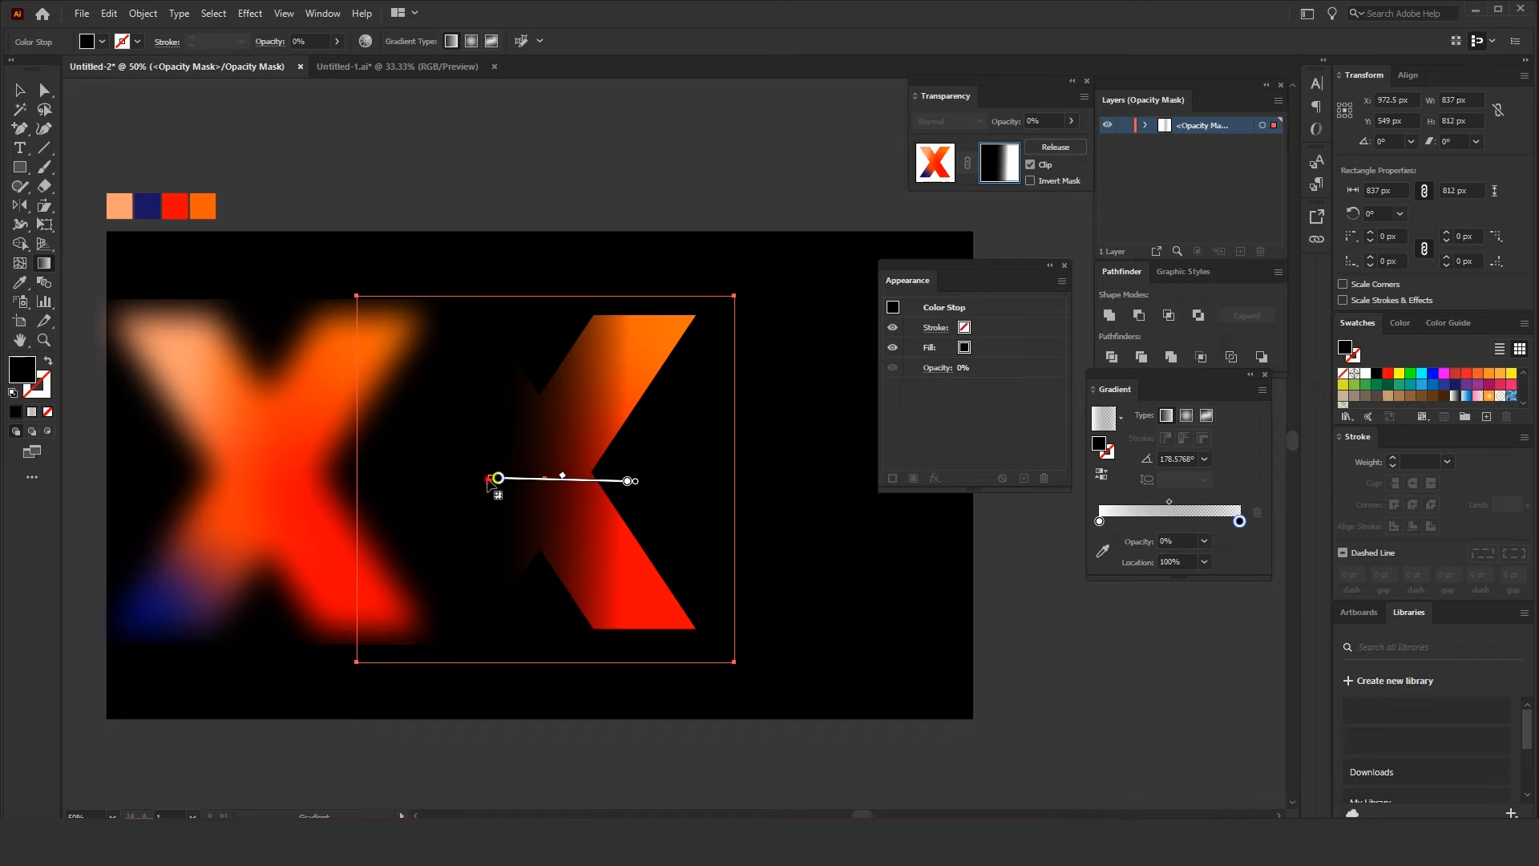
drag(498, 479, 503, 478)
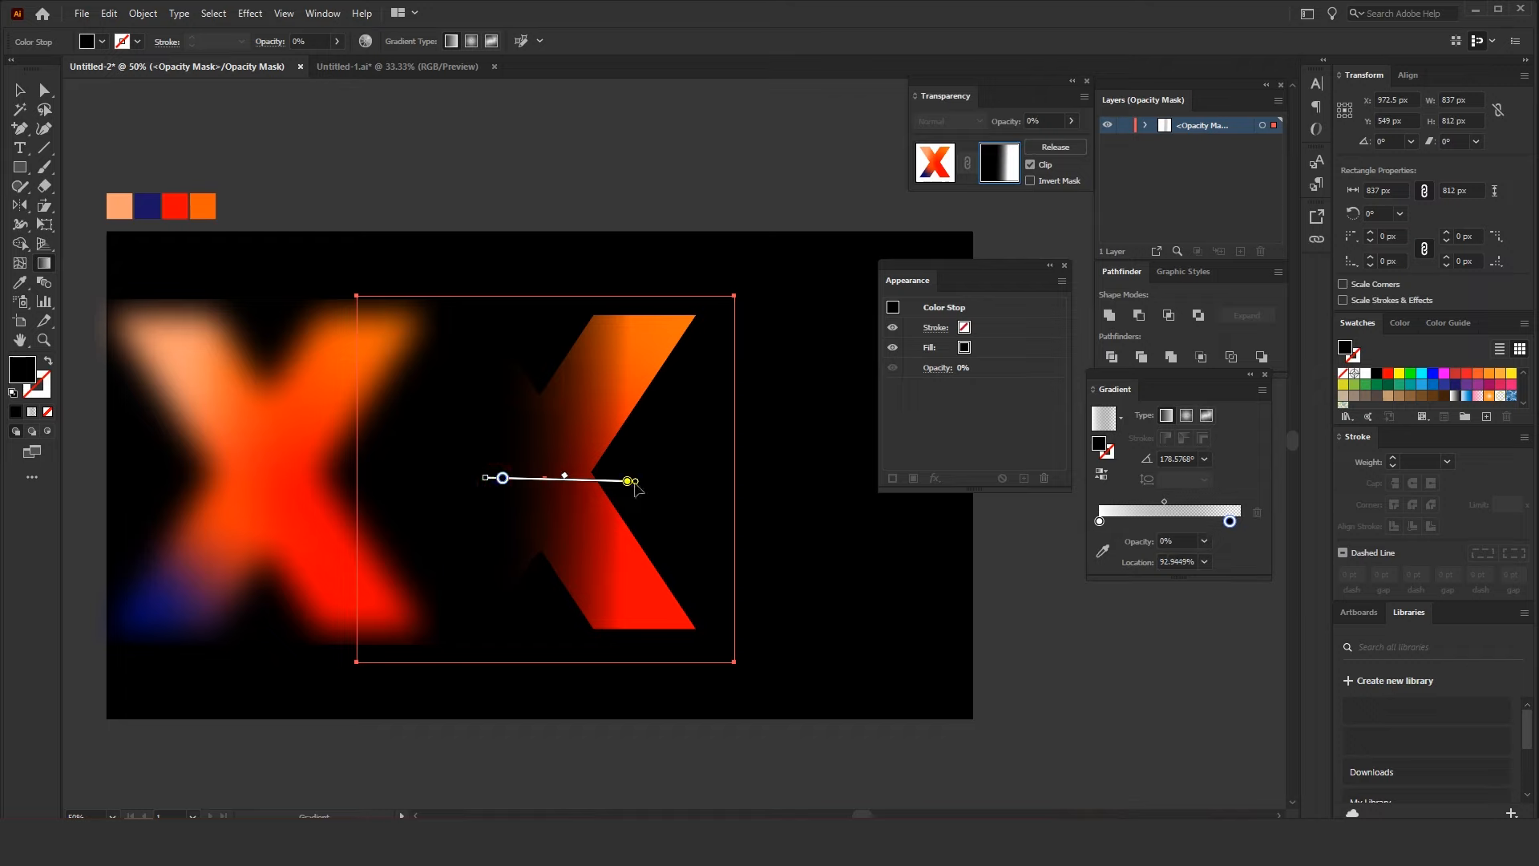
drag(637, 483, 642, 483)
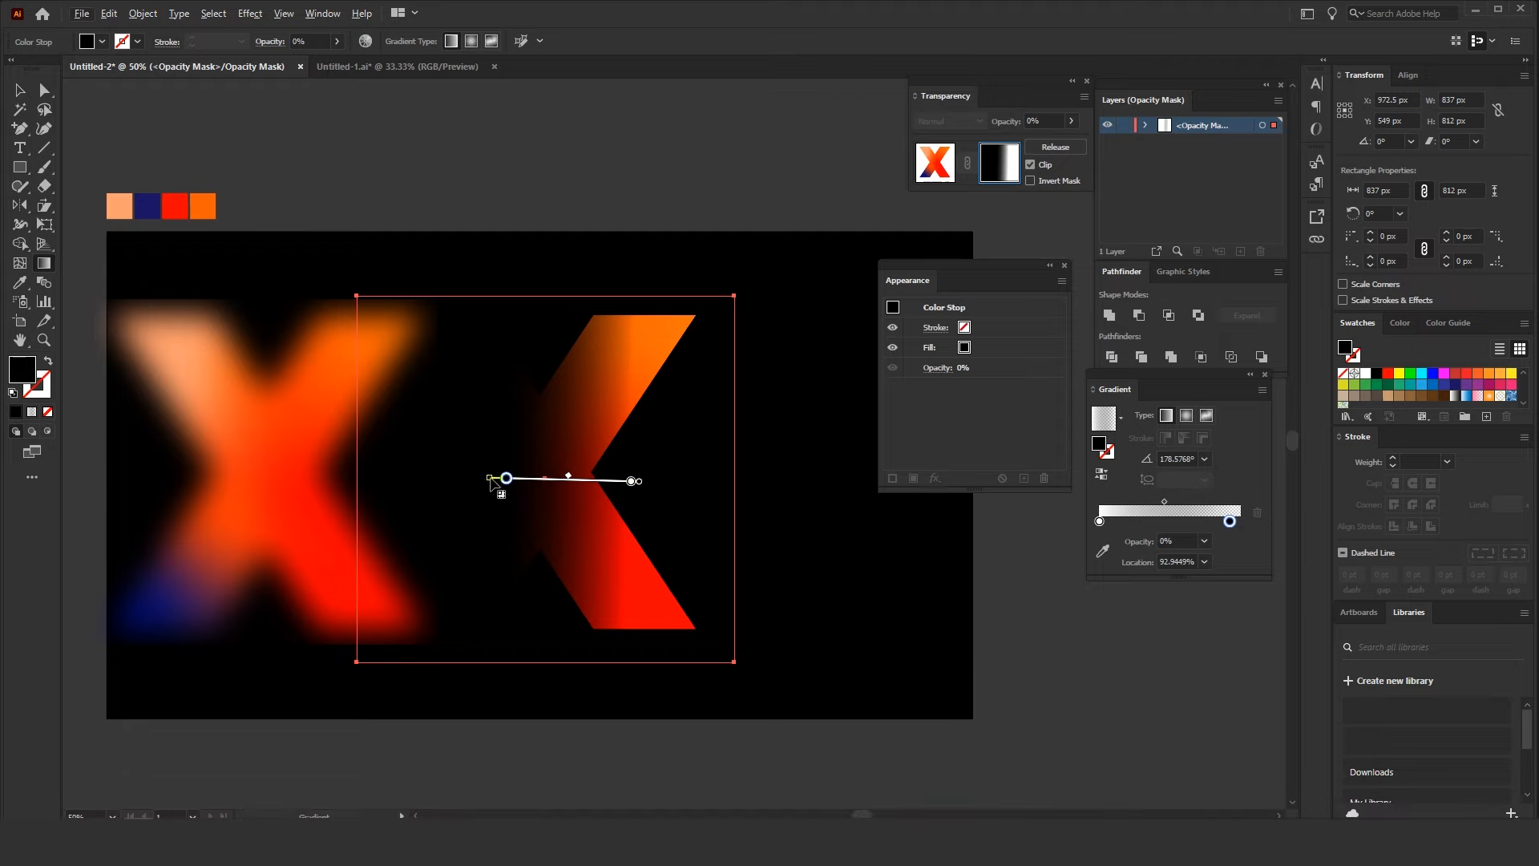
drag(485, 475, 549, 479)
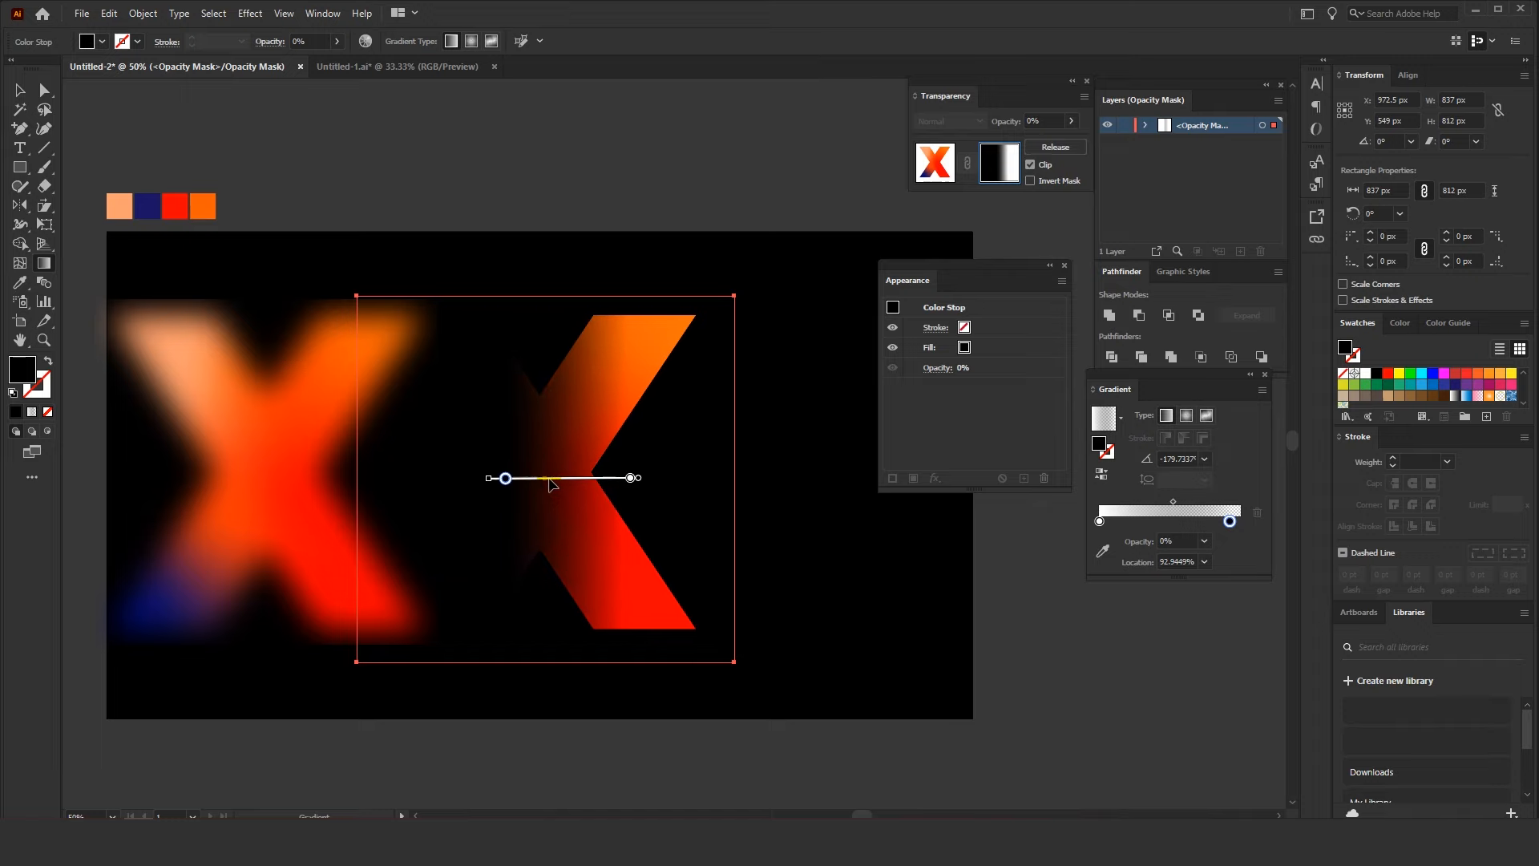
Leave mask editing and bring the masked sharp X to the front of the stacking order
click(931, 165)
click(20, 90)
right_click(620, 370)
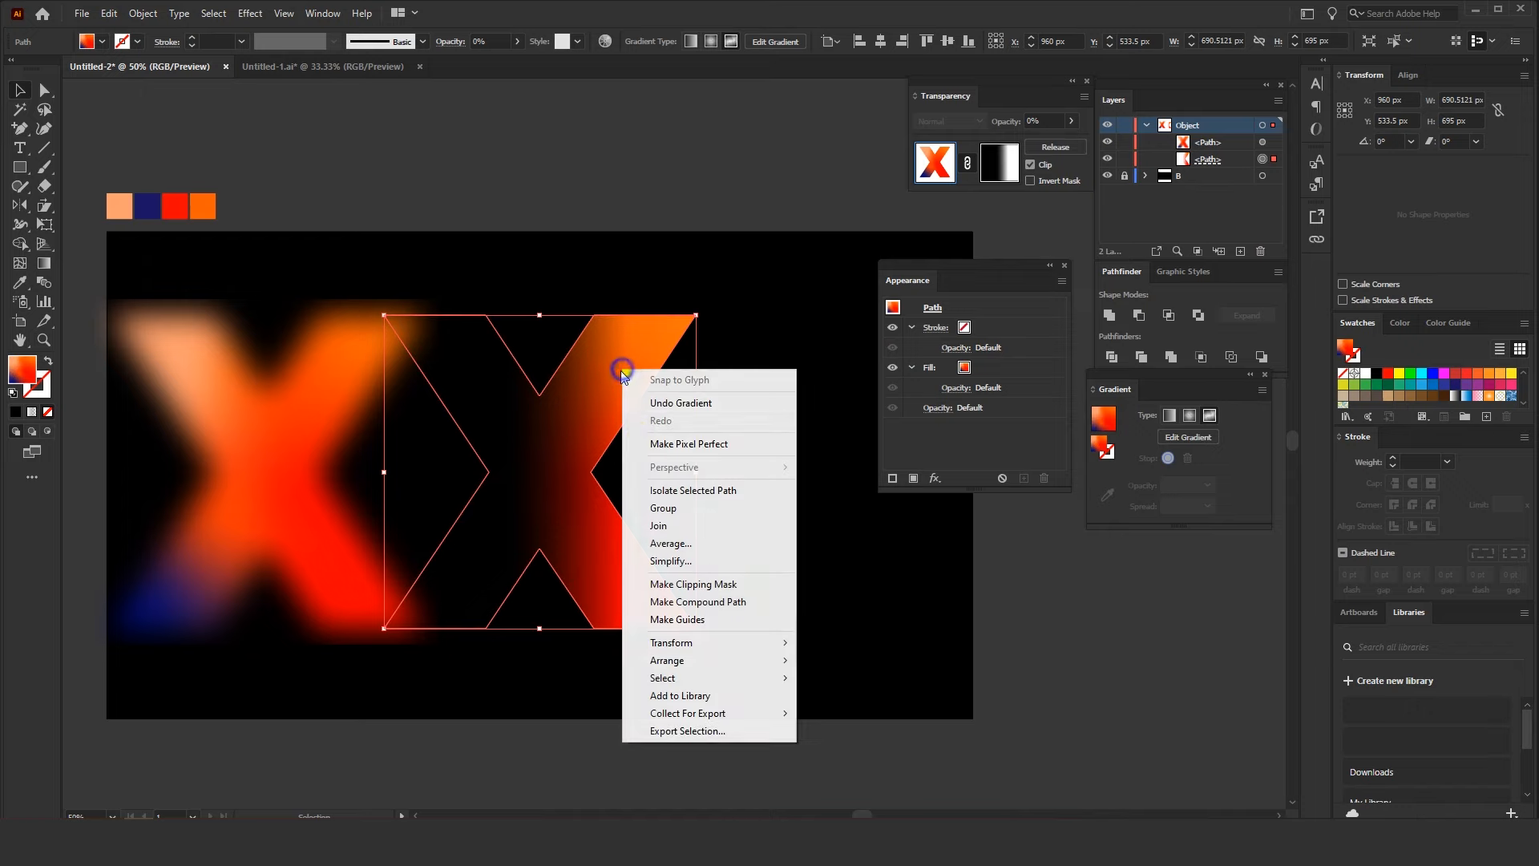
mouse_move(718, 659)
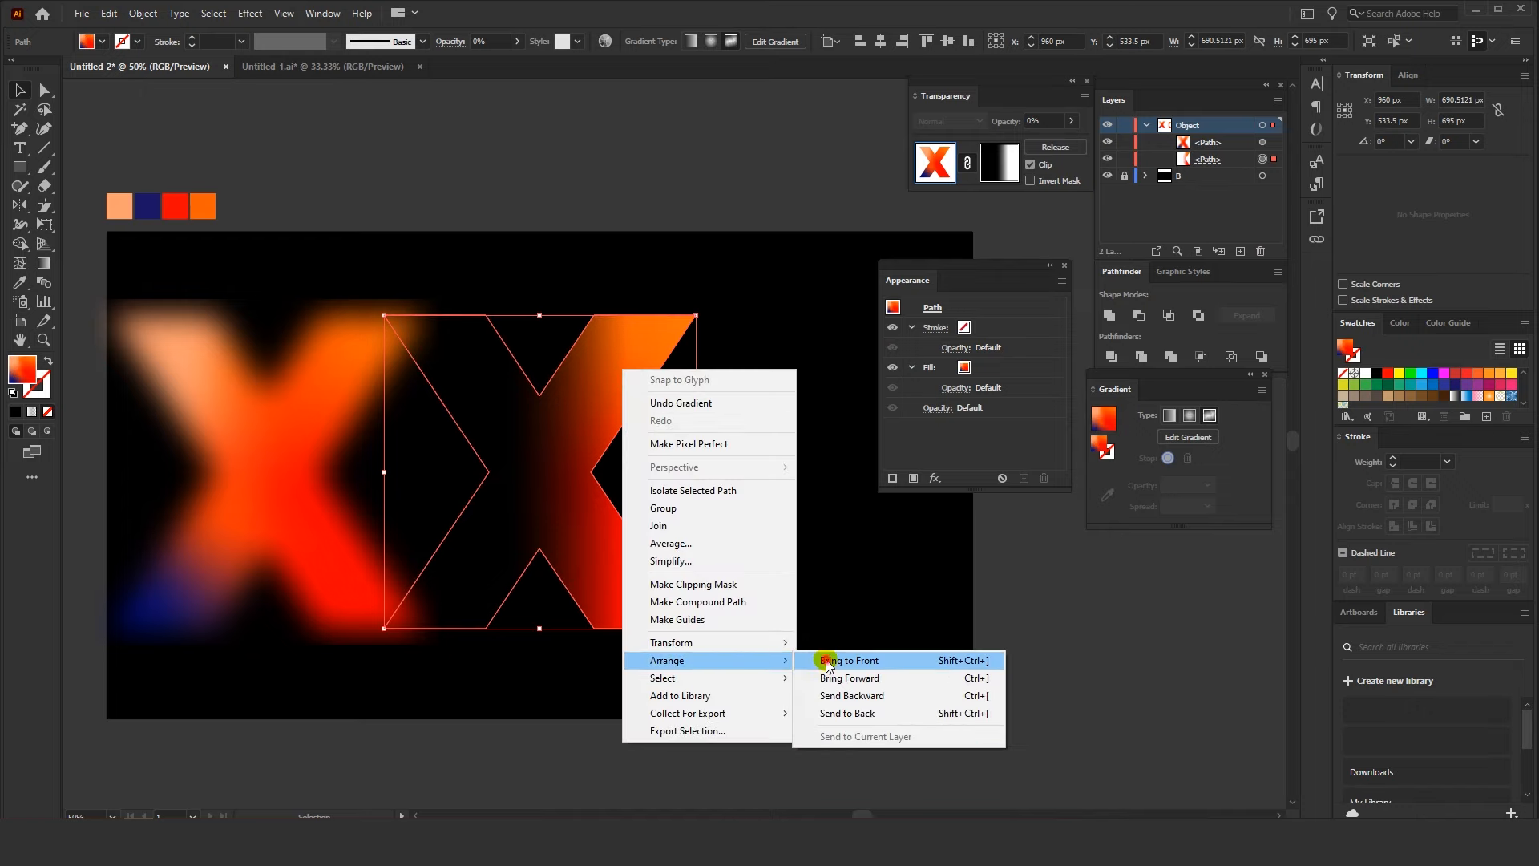
click(828, 660)
Move the blurred X horizontally so that it lies exactly behind the masked sharp X
click(353, 440)
drag(282, 429, 550, 418)
click(486, 236)
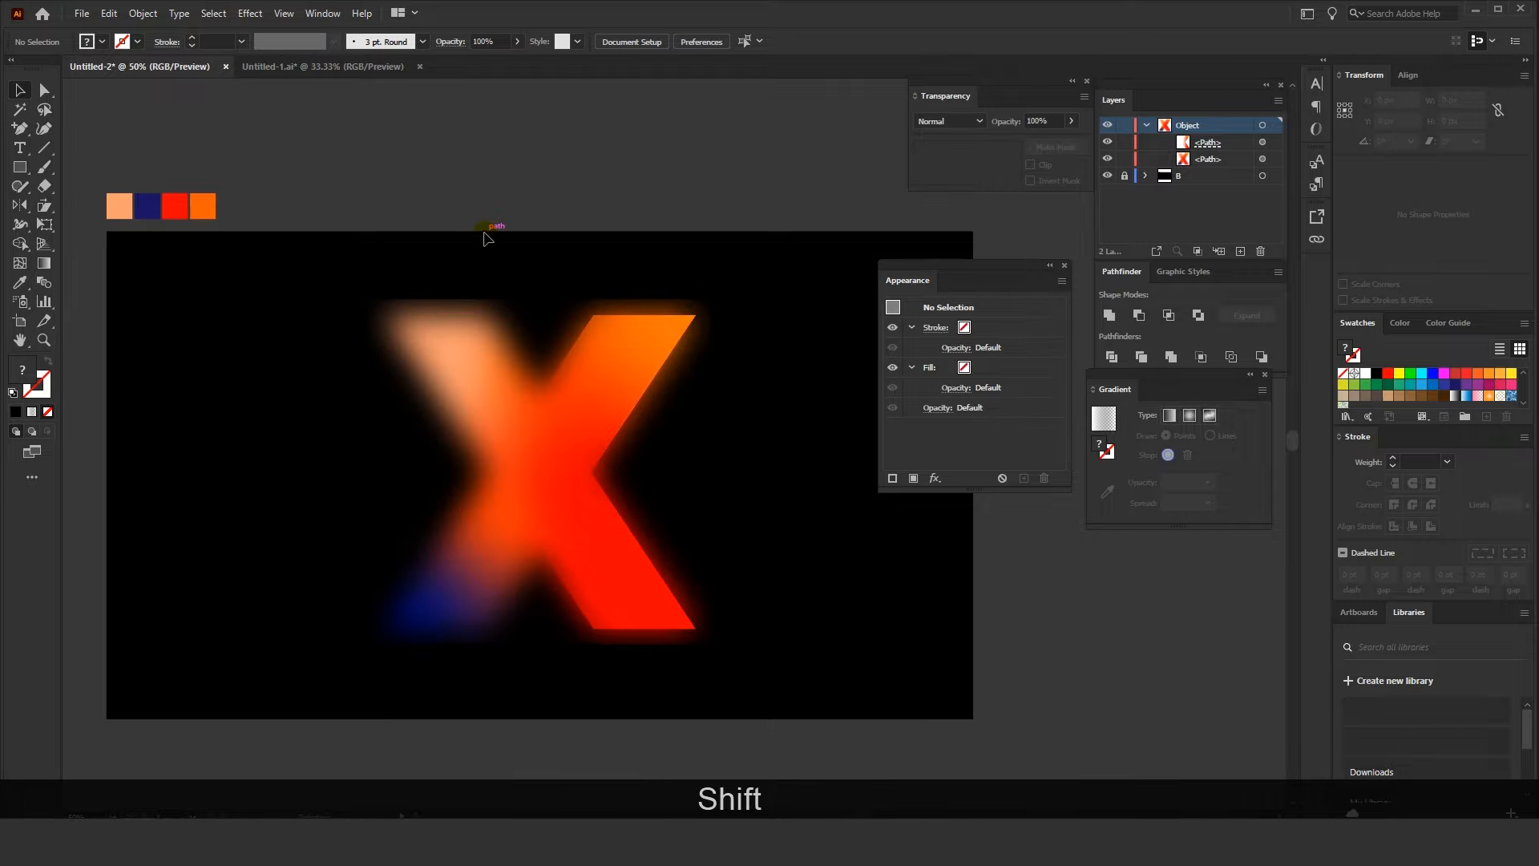
click(461, 317)
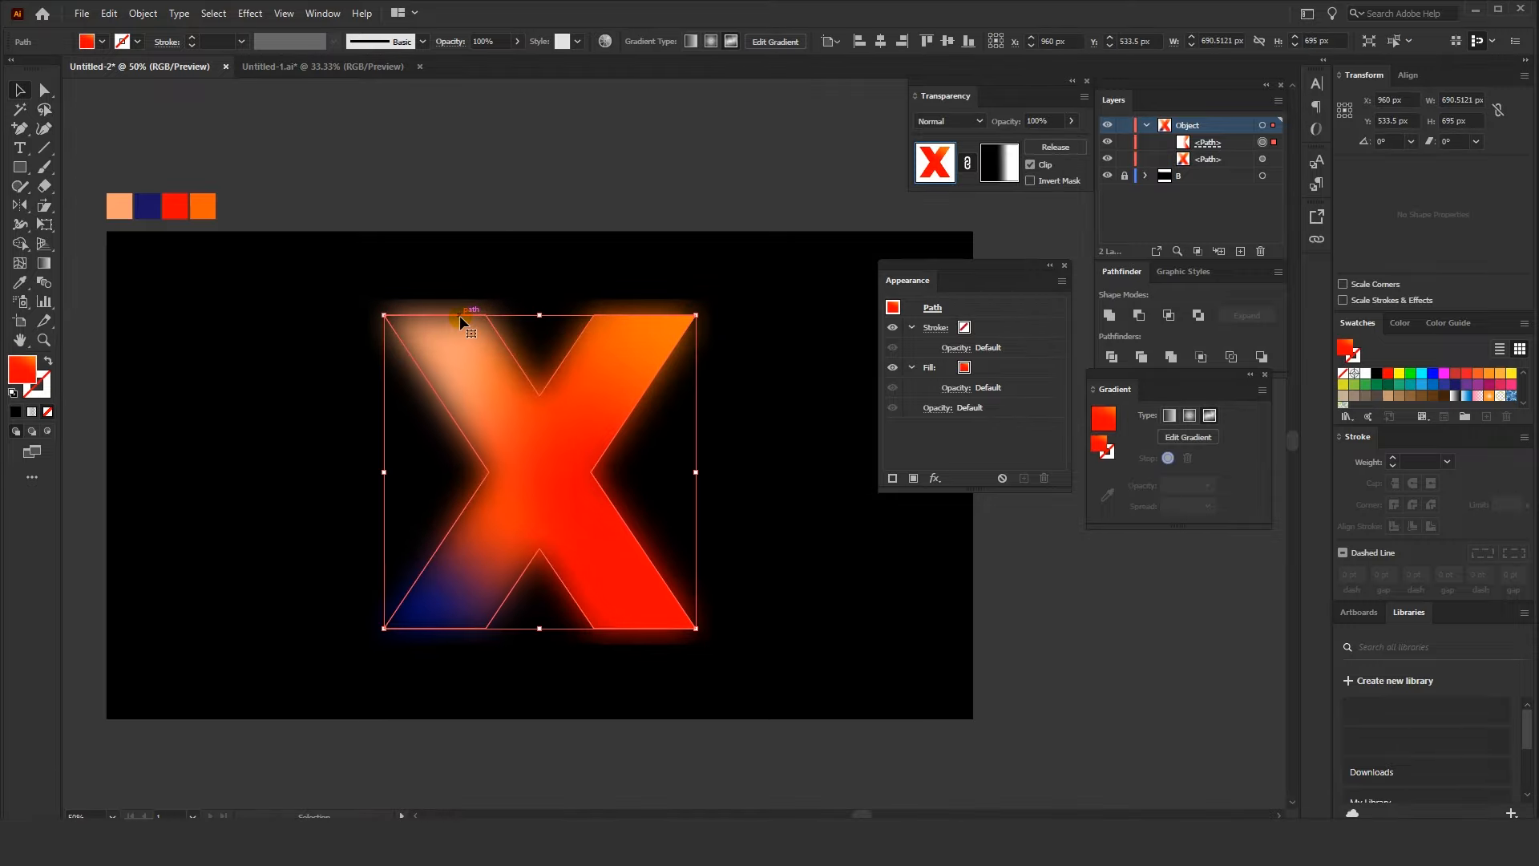
click(424, 259)
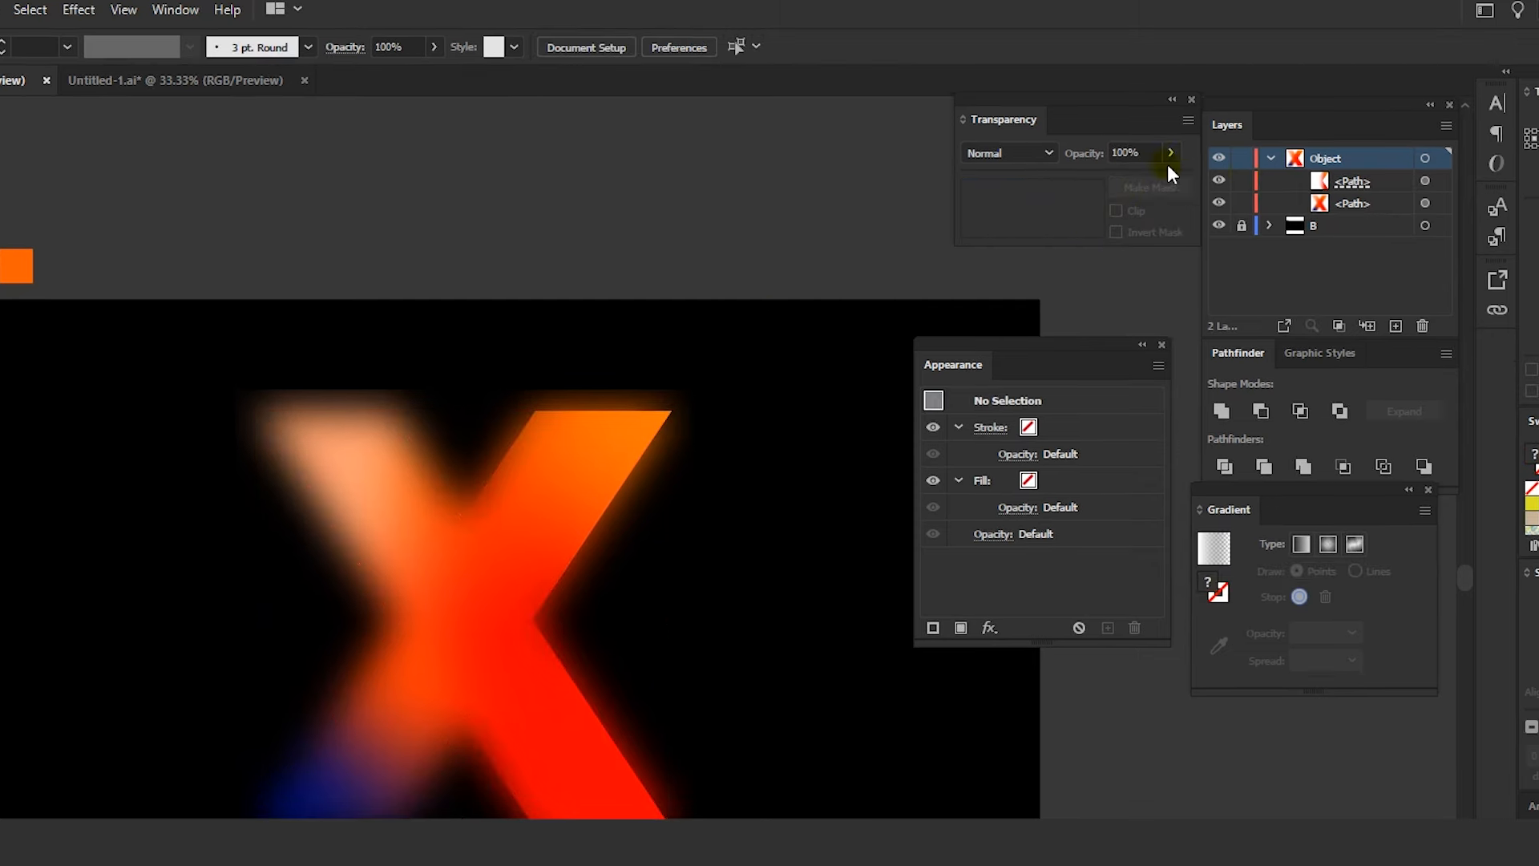
Create an opacity mask on the blurred X and draw a white 921 by 870 px rectangle covering it in the mask
click(1337, 202)
click(1426, 202)
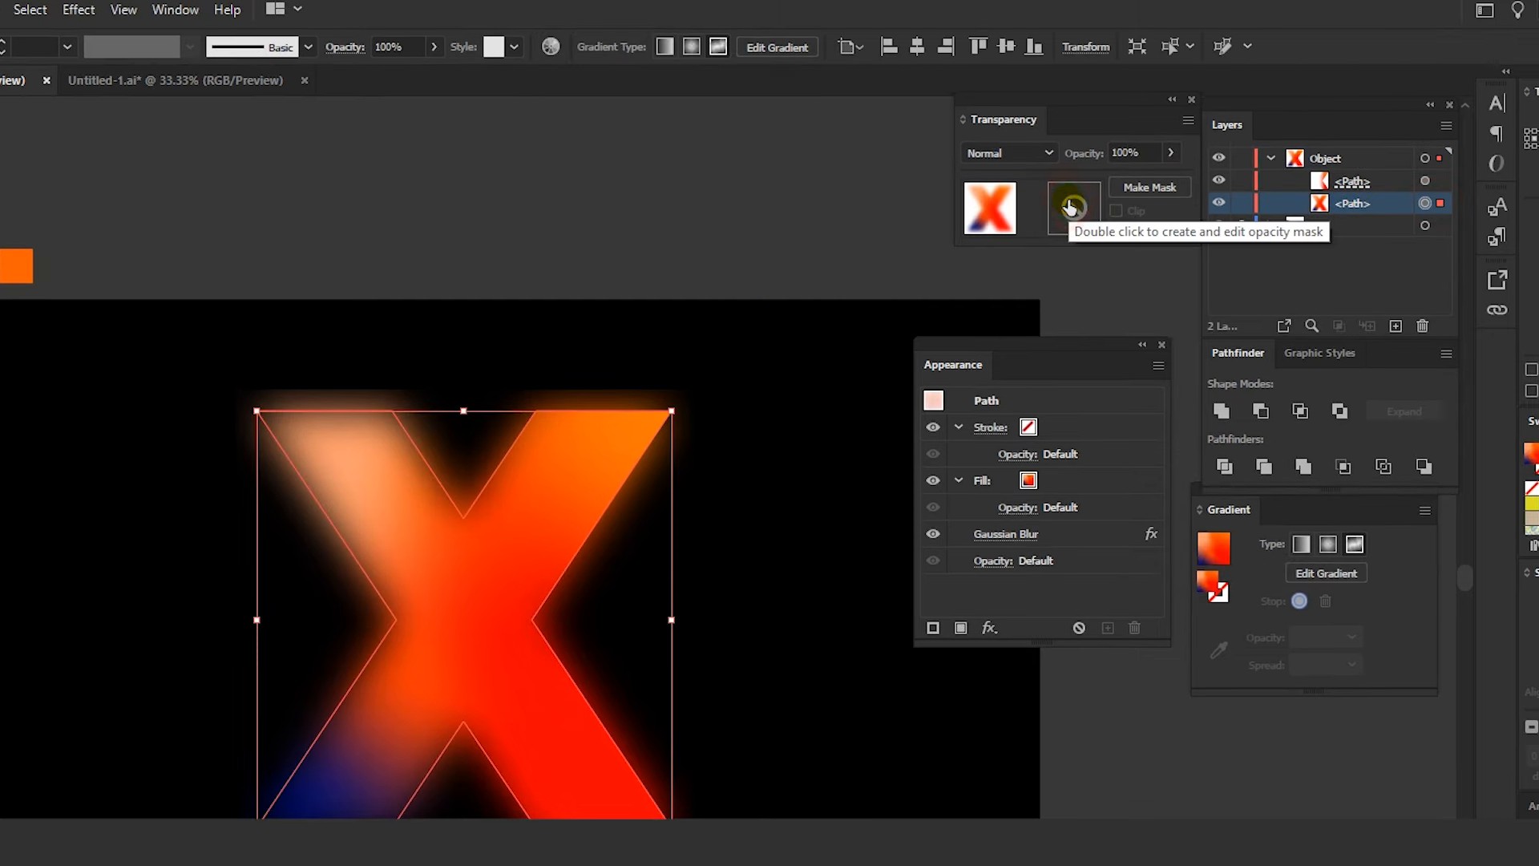
double_click(1074, 210)
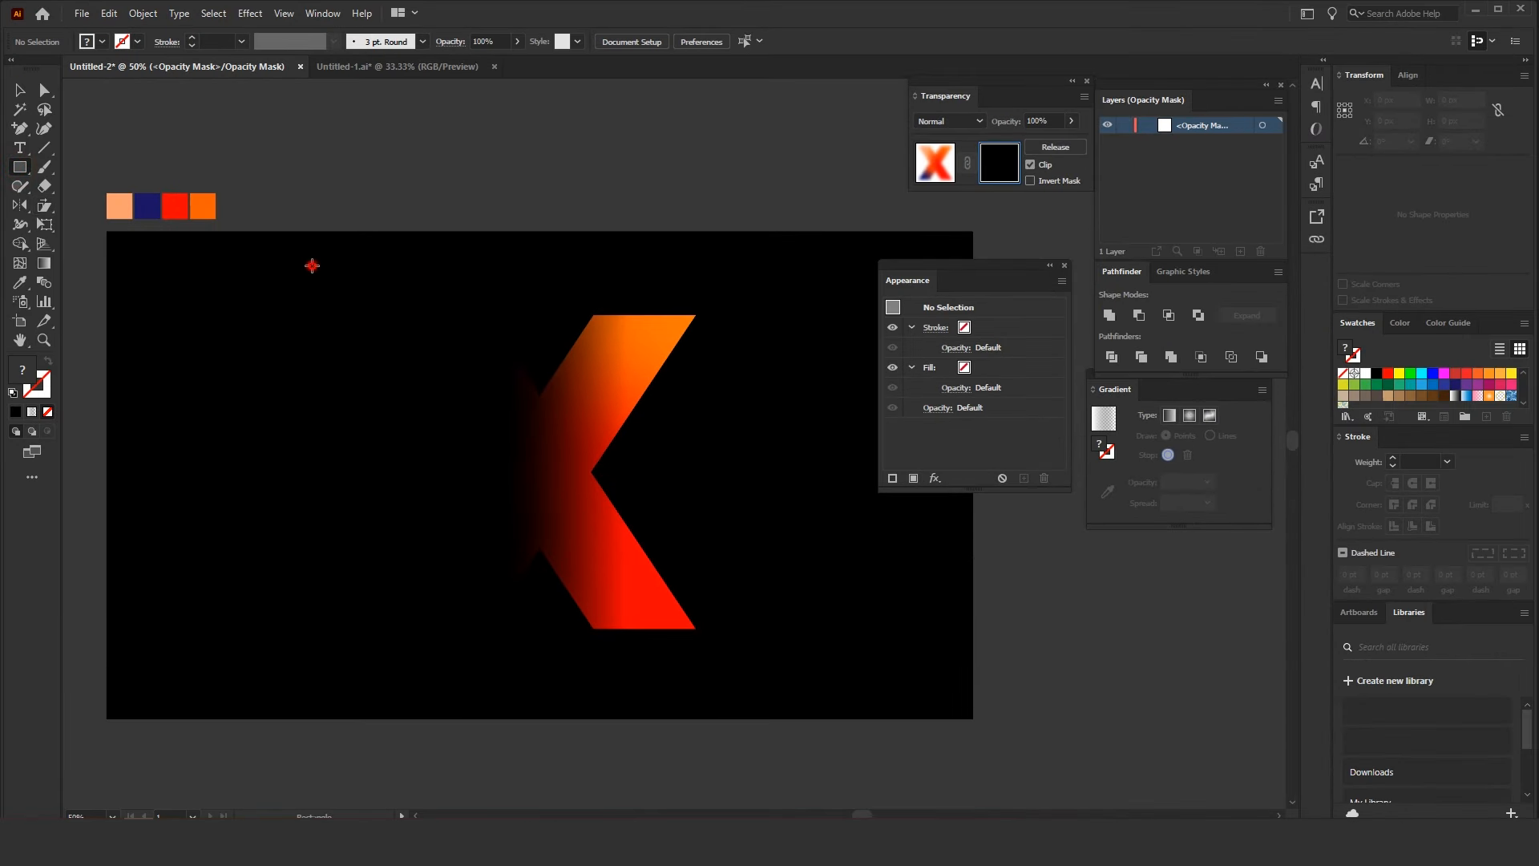
mouse_move(196, 320)
mouse_down()
mouse_move(736, 781)
mouse_move(713, 811)
mouse_up()
drag(520, 661, 520, 657)
Fill the mask rectangle with a short white-to-black linear gradient running from the X's right notch toward its right edge, and leave mask editing
click(1104, 418)
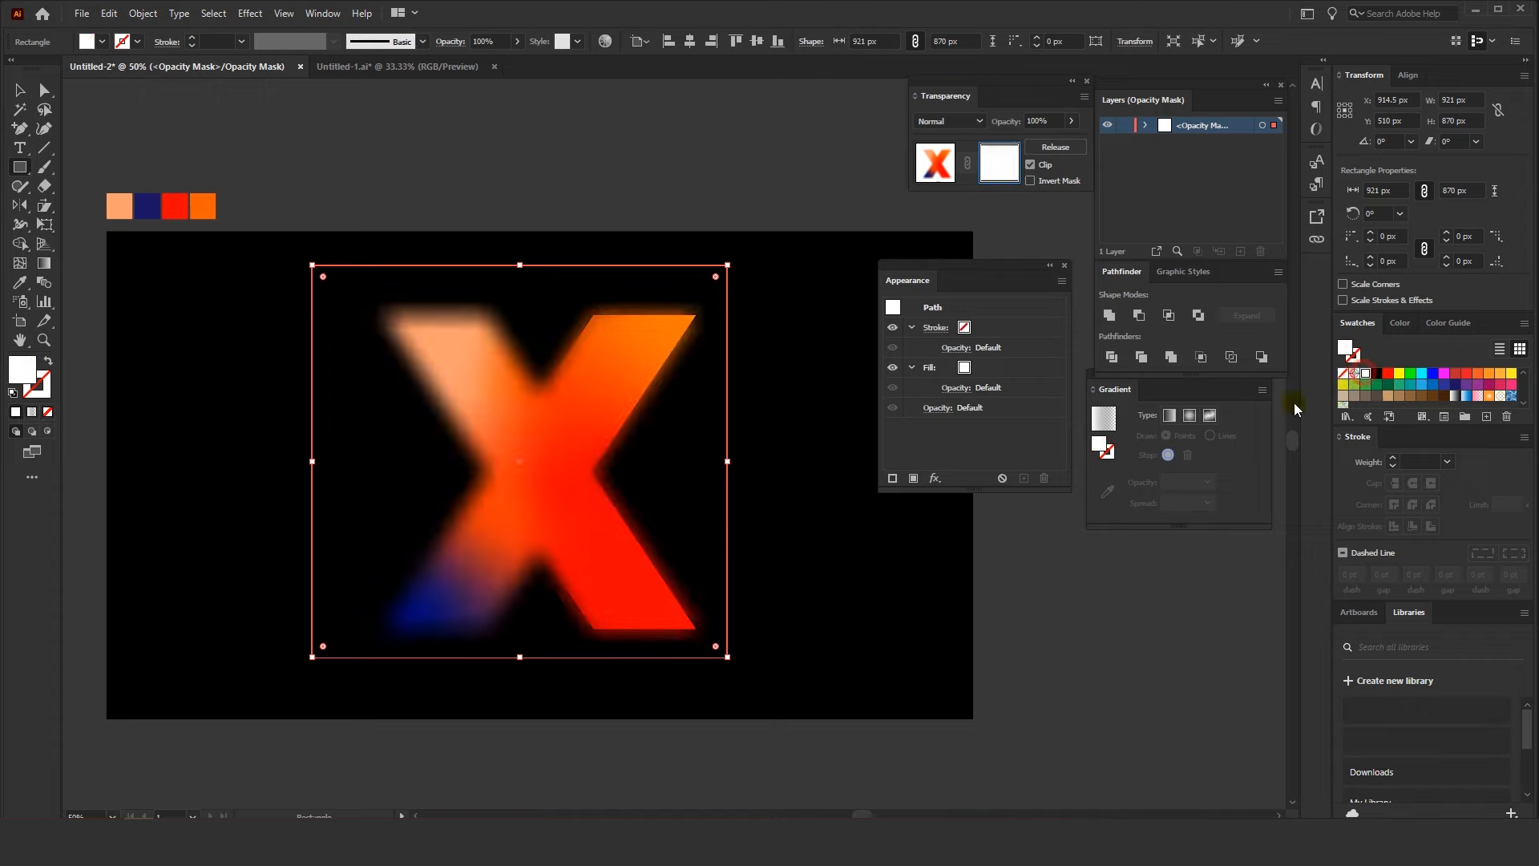
click(44, 263)
drag(463, 442, 604, 443)
mouse_move(566, 489)
mouse_down()
mouse_move(614, 490)
mouse_move(591, 447)
mouse_move(675, 447)
mouse_up()
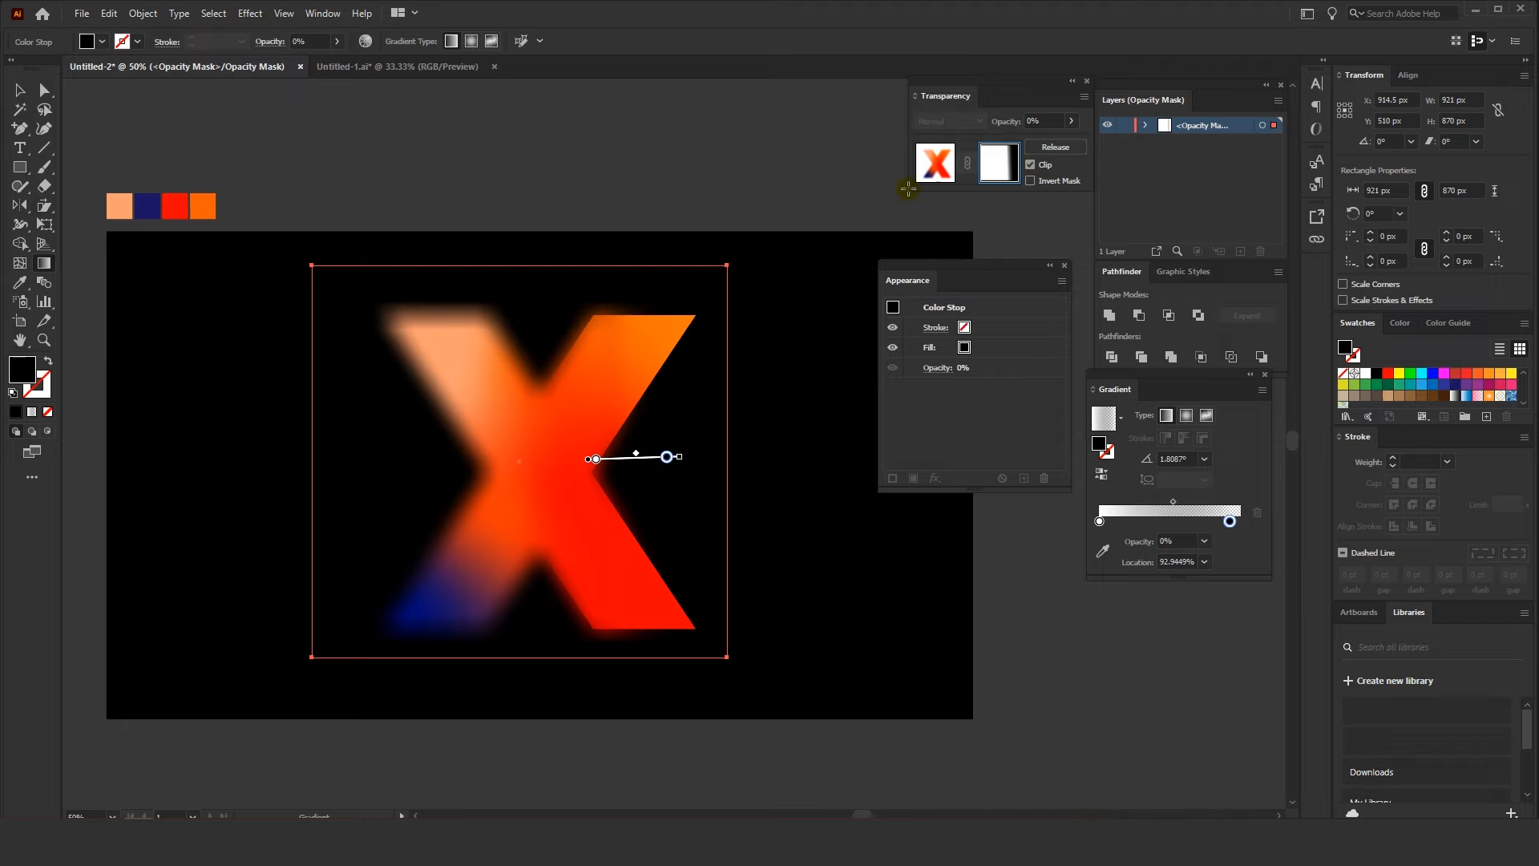
click(936, 168)
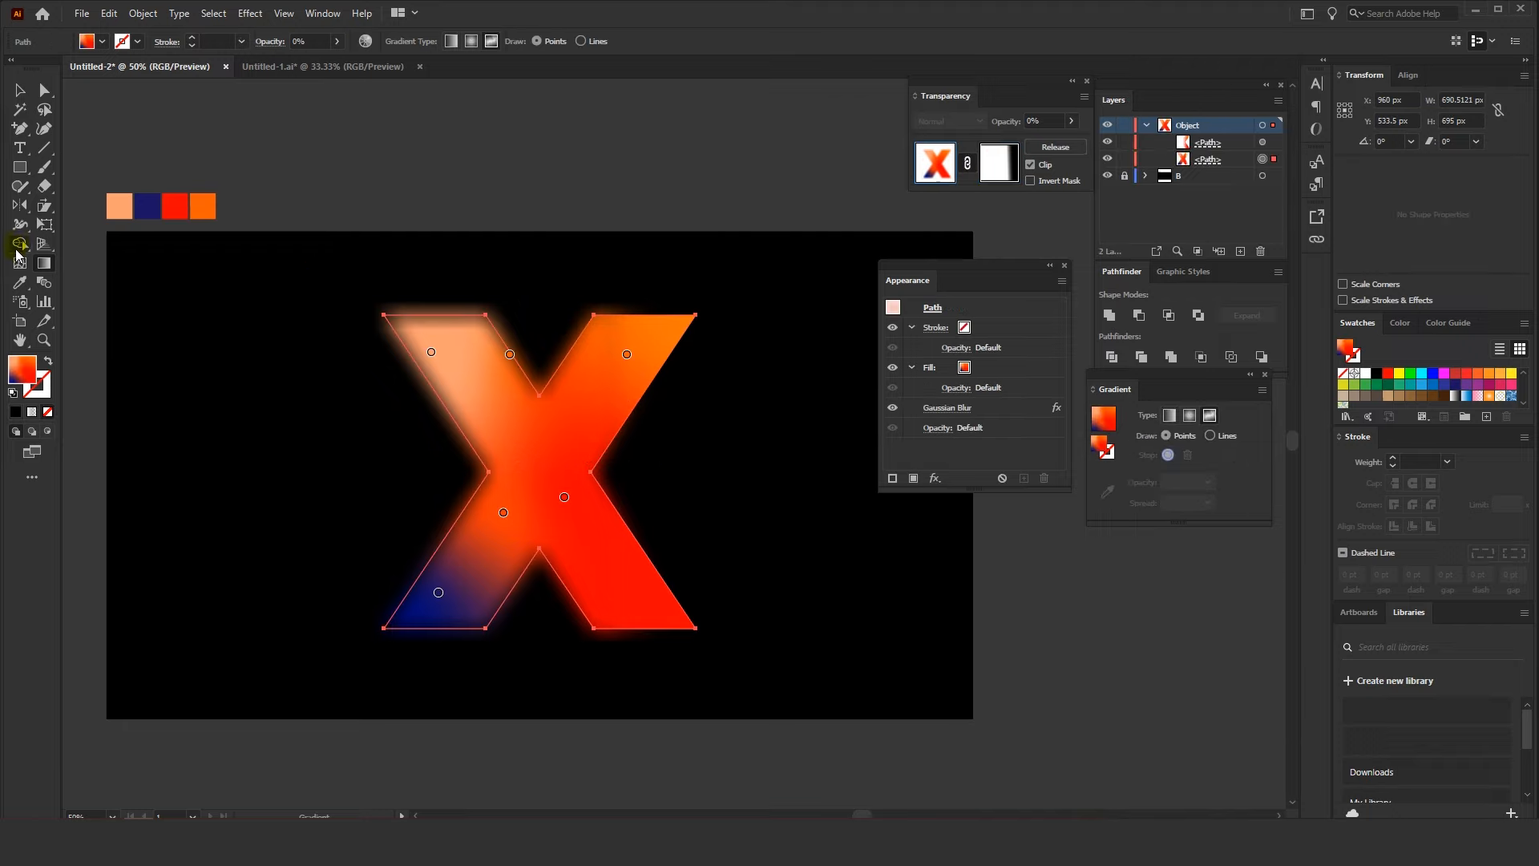
Move the blurred X's dark blue gradient point to the lower-left corner with 44% spread and recolour it purple (#451464)
click(439, 593)
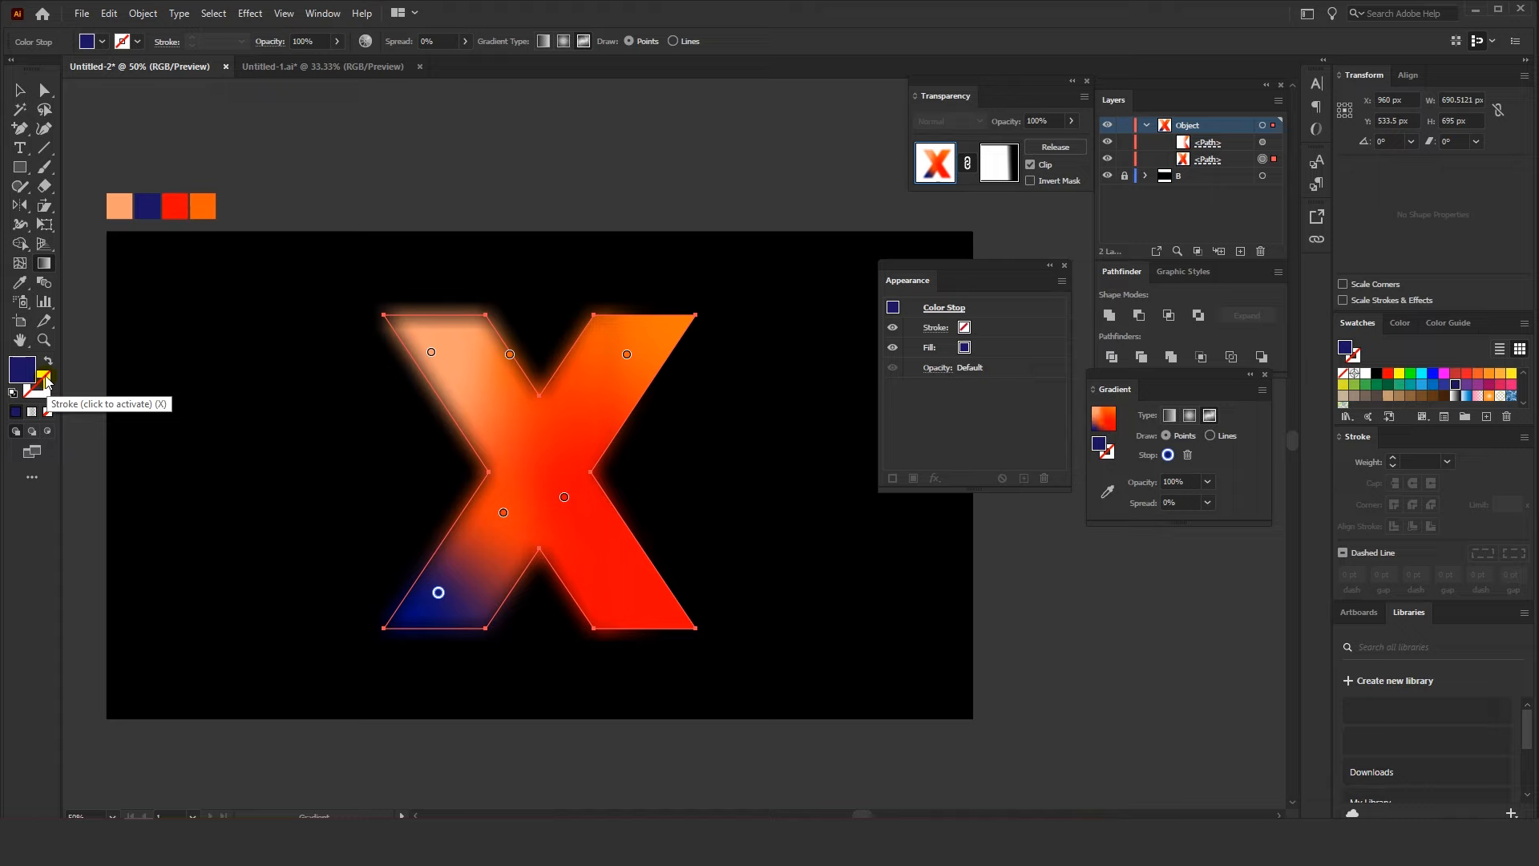
mouse_move(447, 594)
drag(447, 594, 402, 659)
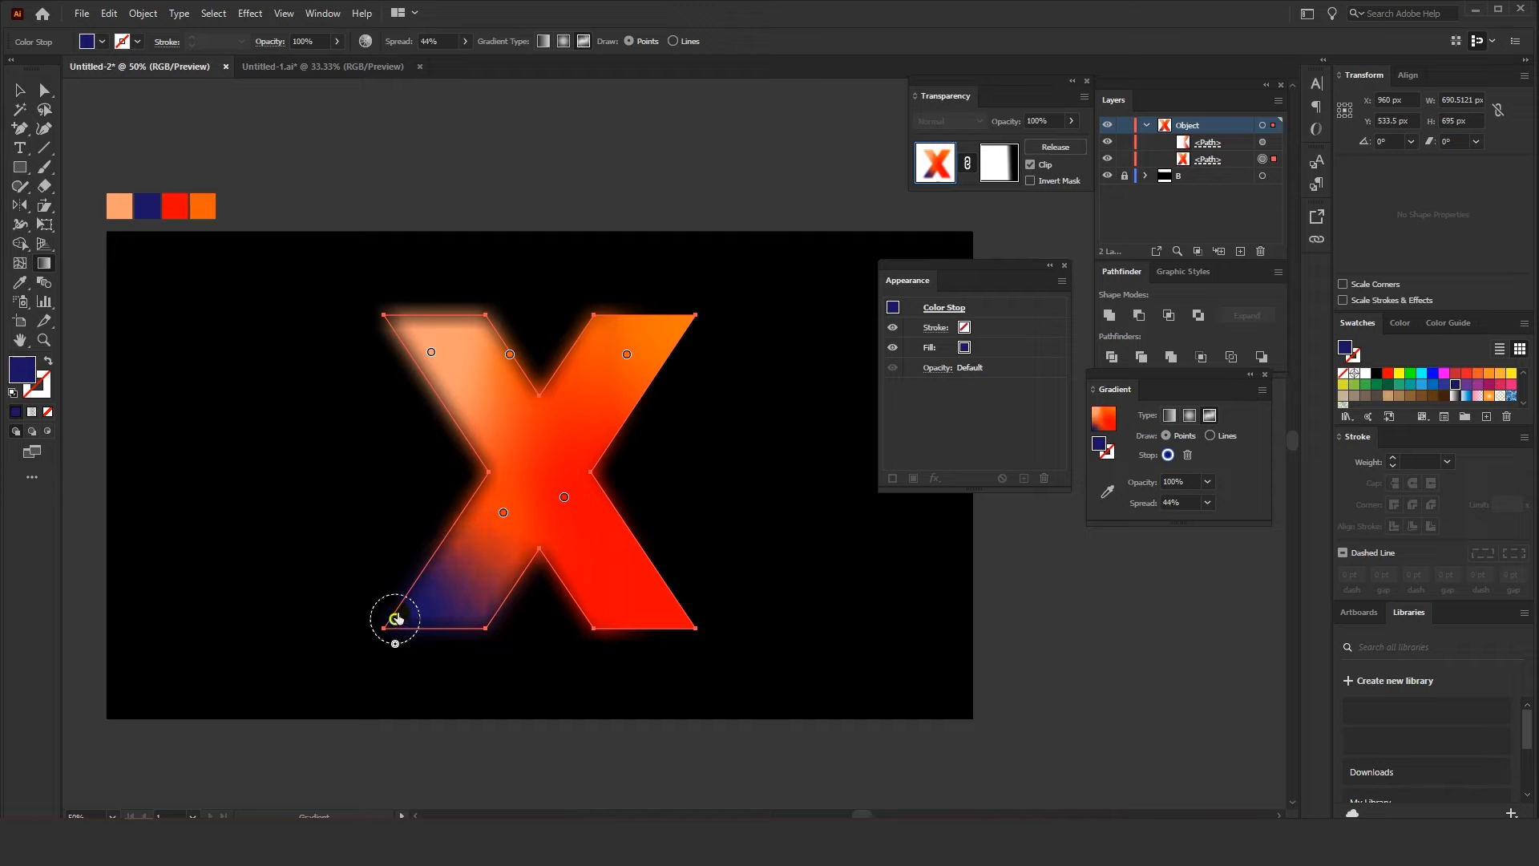
double_click(395, 619)
drag(279, 464, 287, 473)
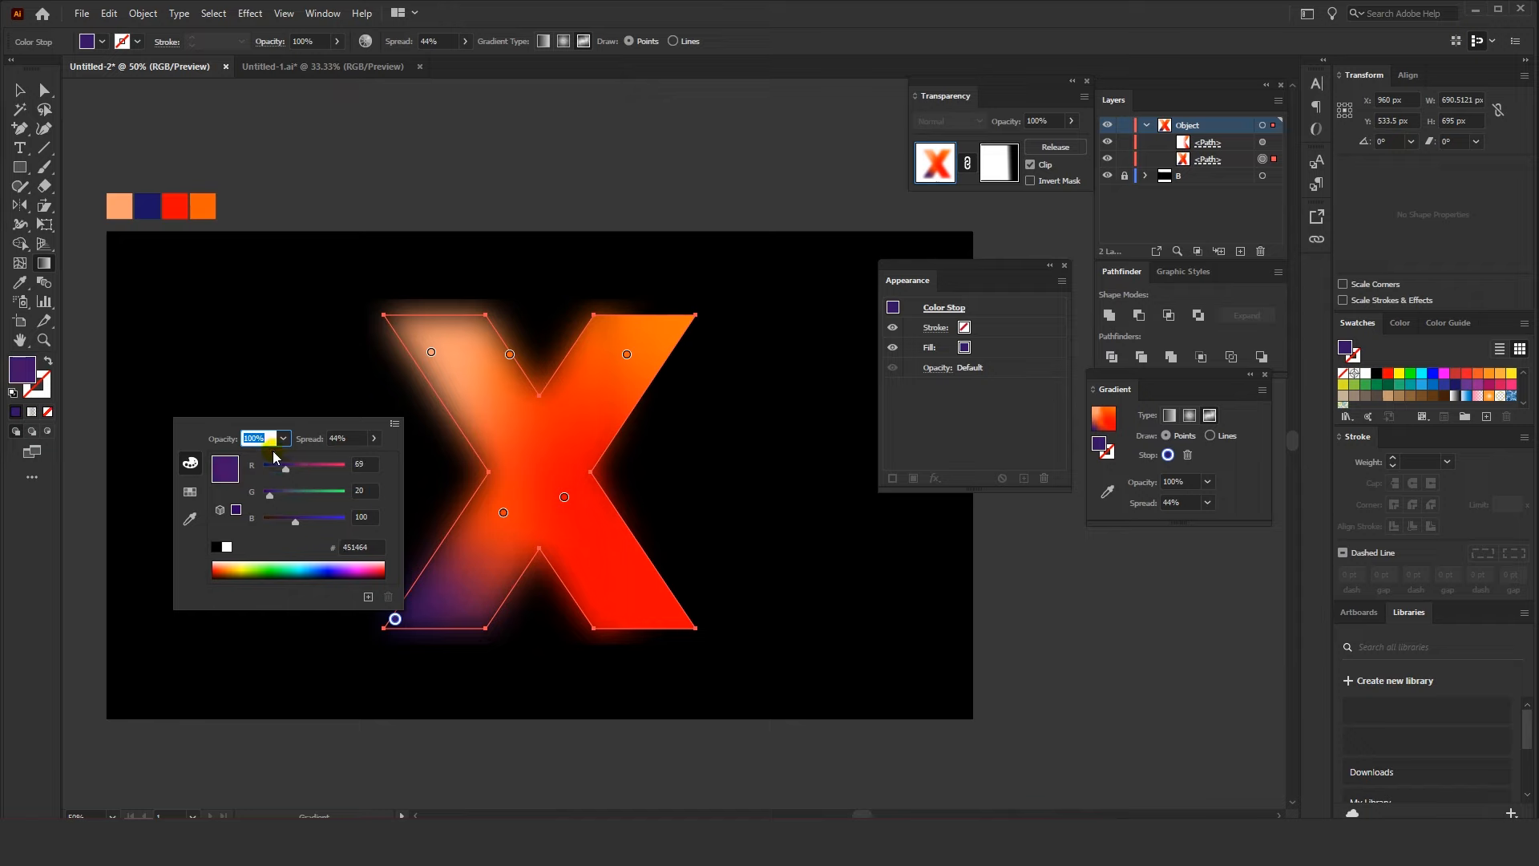
click(341, 203)
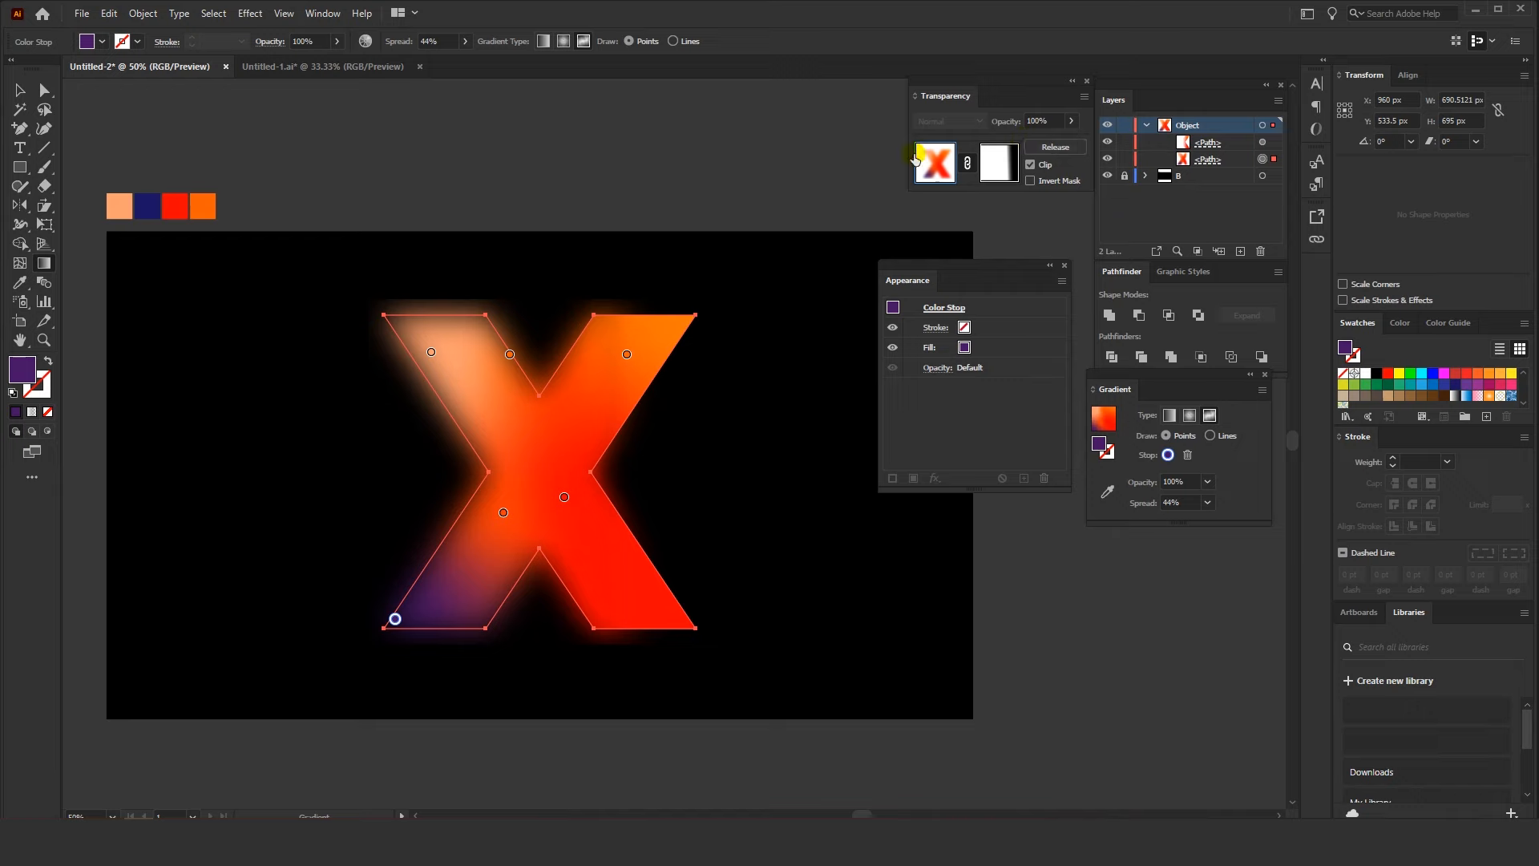
key(v)
click(356, 208)
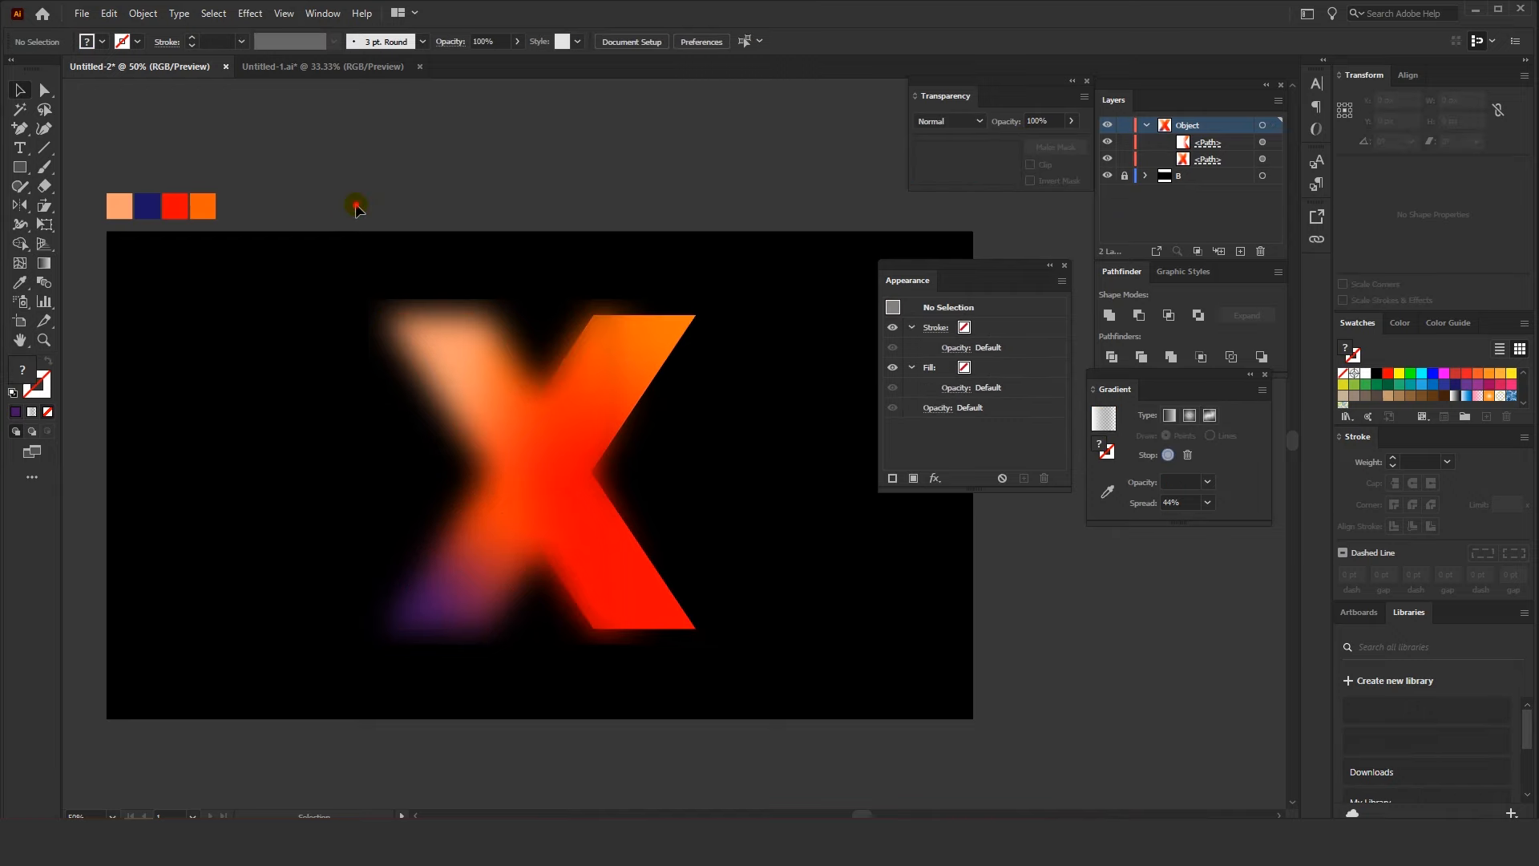
Apply a second Gaussian Blur effect to the blurred X
key(ctrl+z)
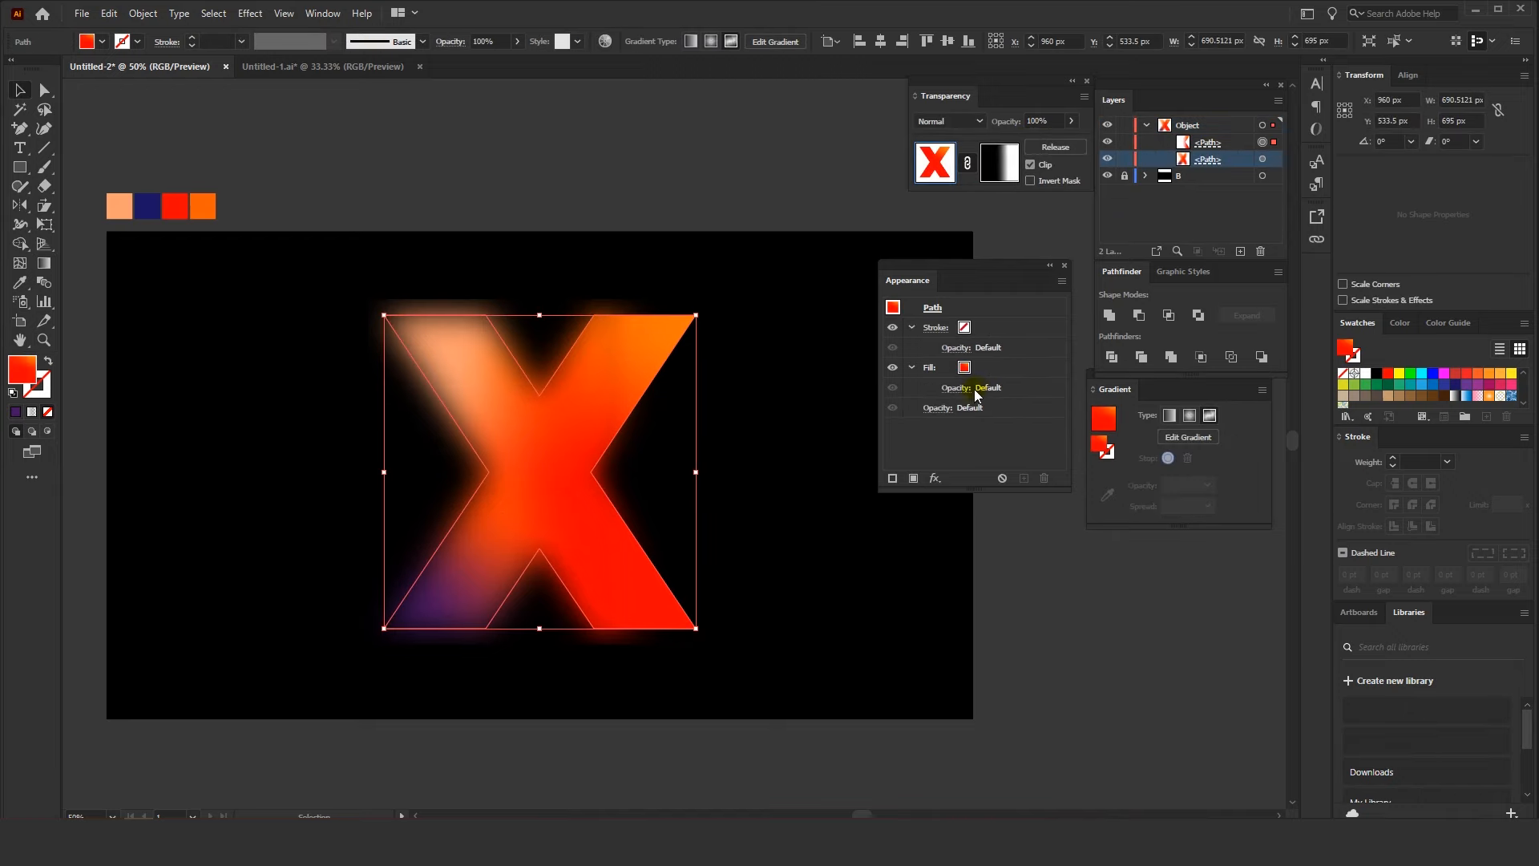
click(1262, 159)
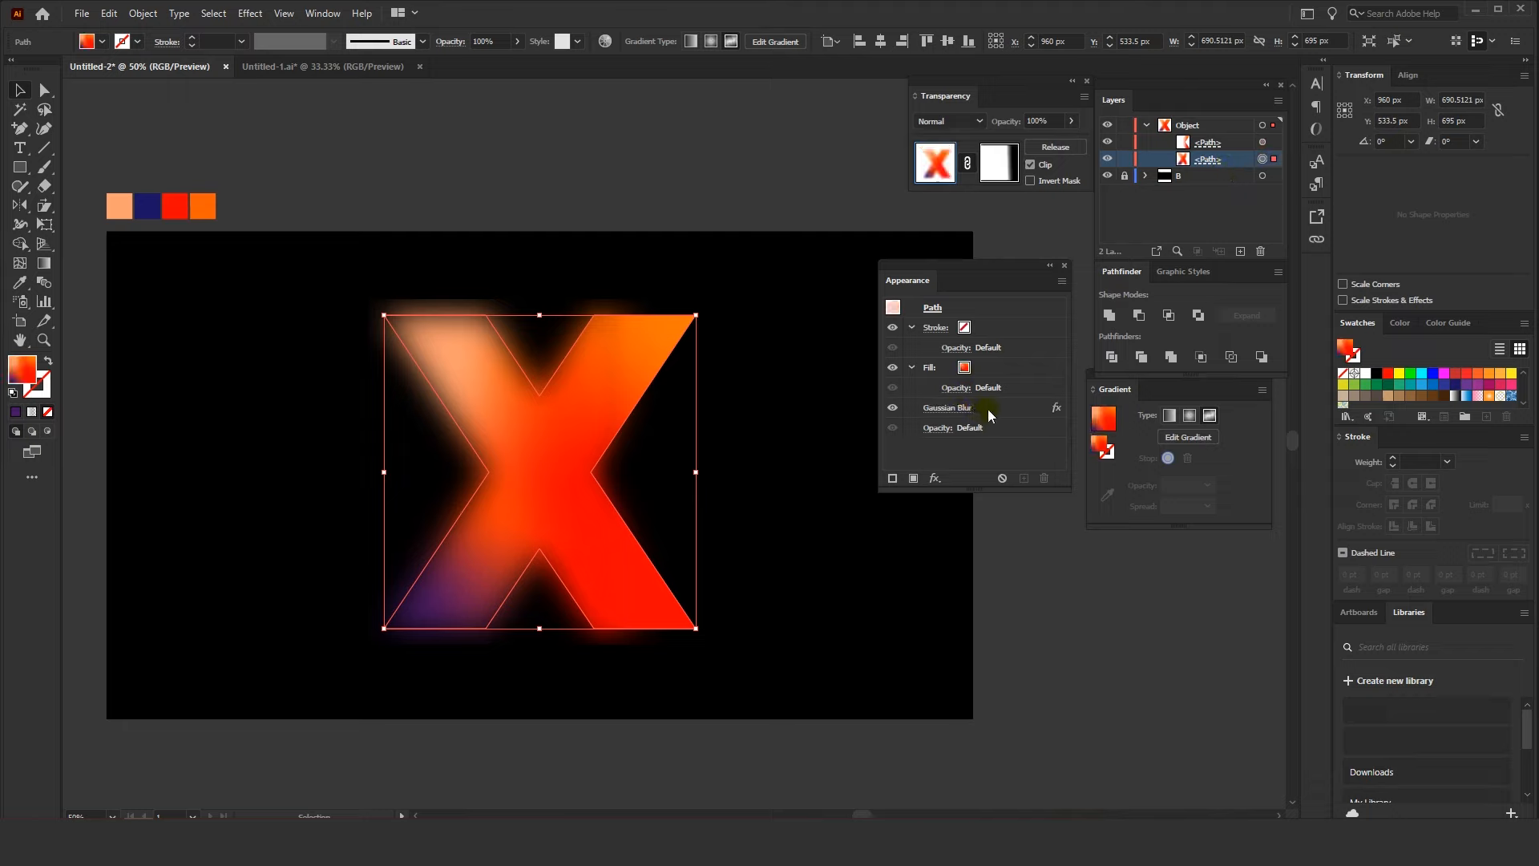
click(237, 14)
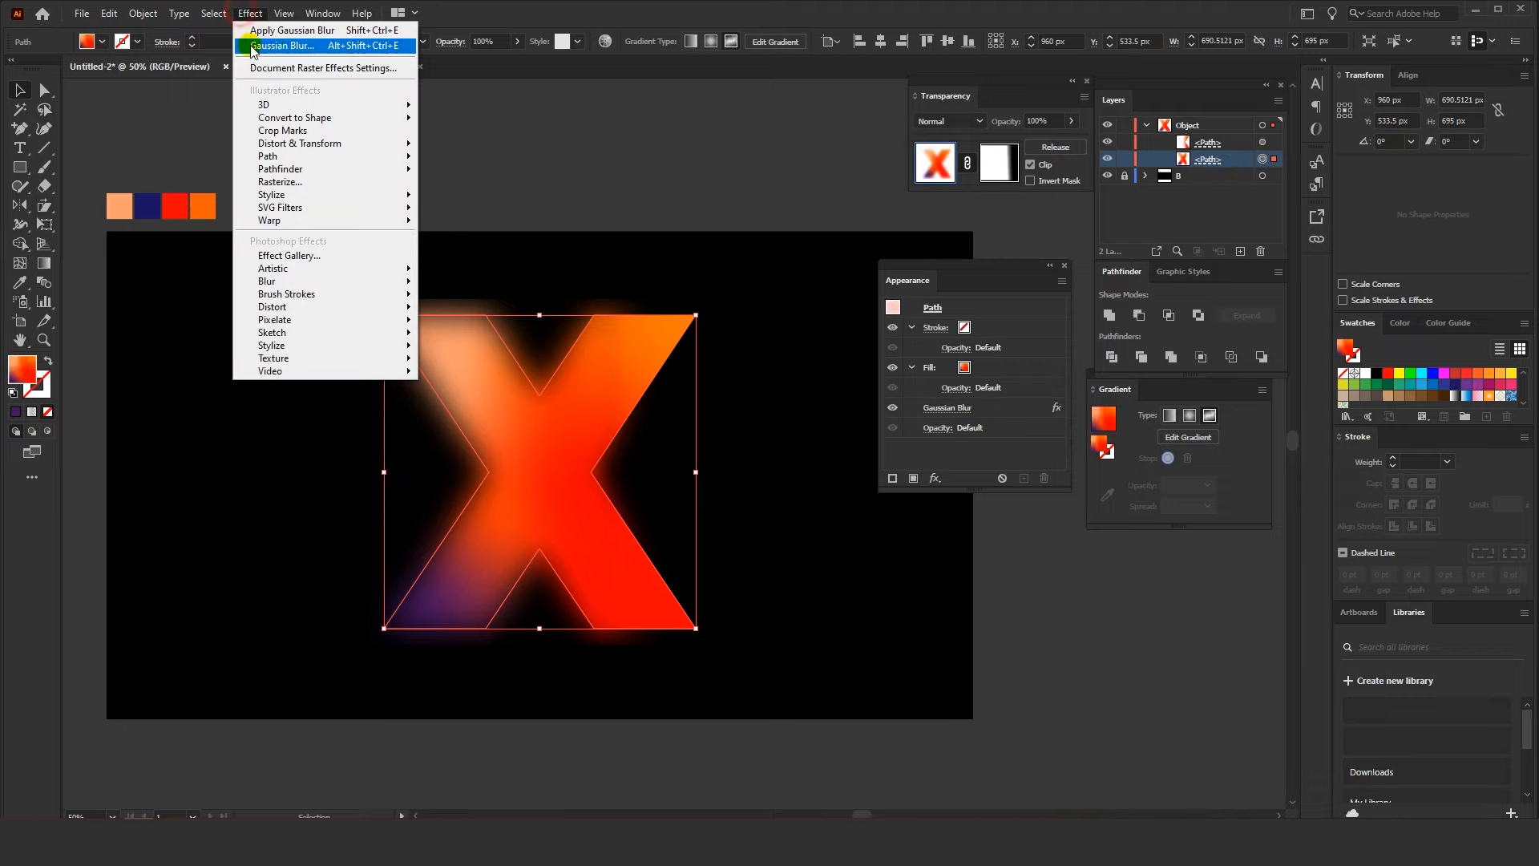
click(272, 41)
click(801, 455)
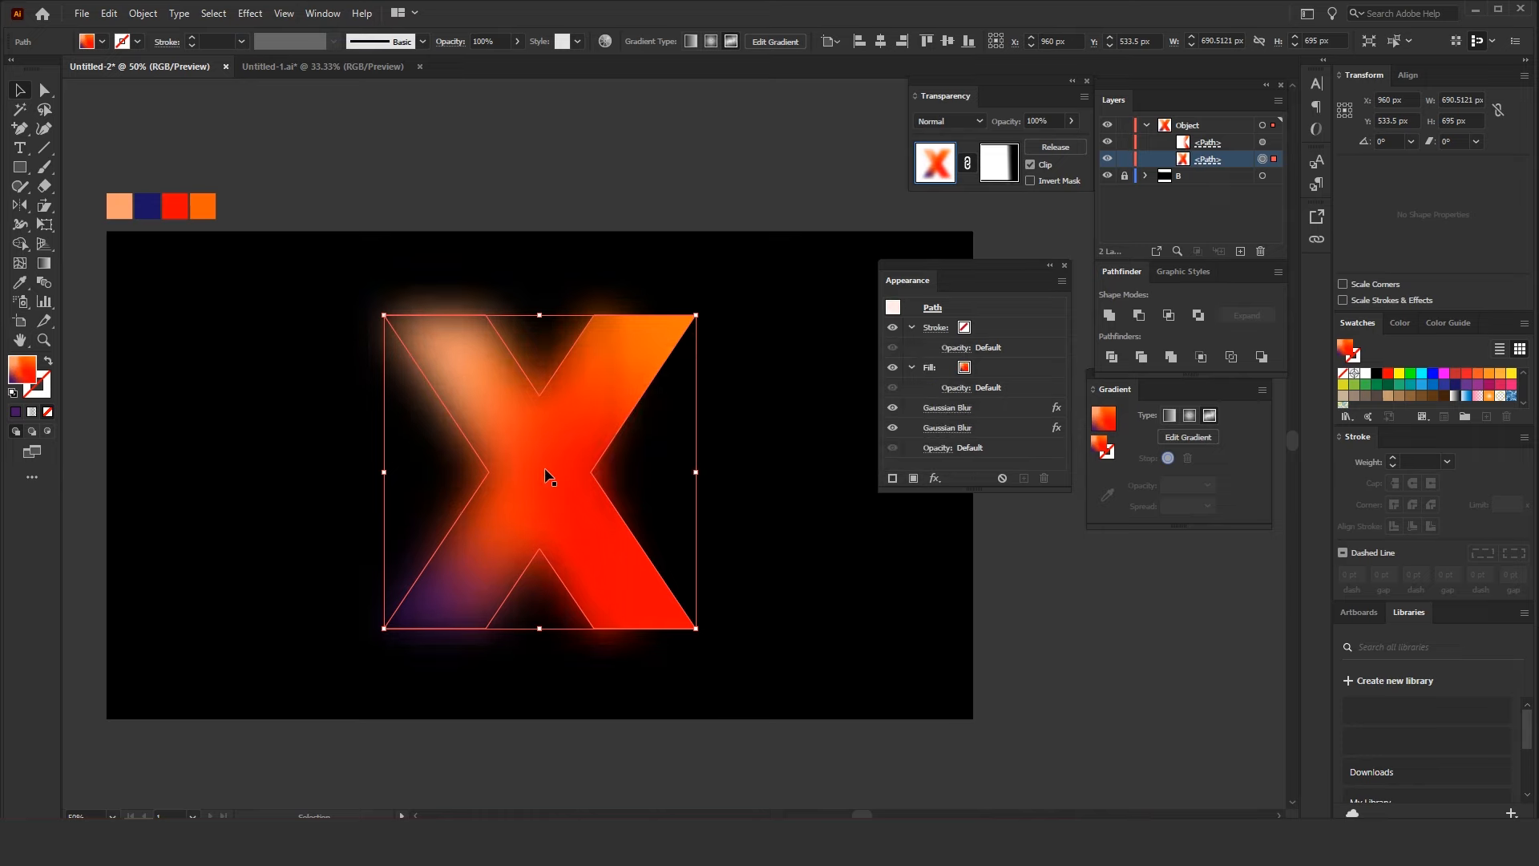
click(762, 273)
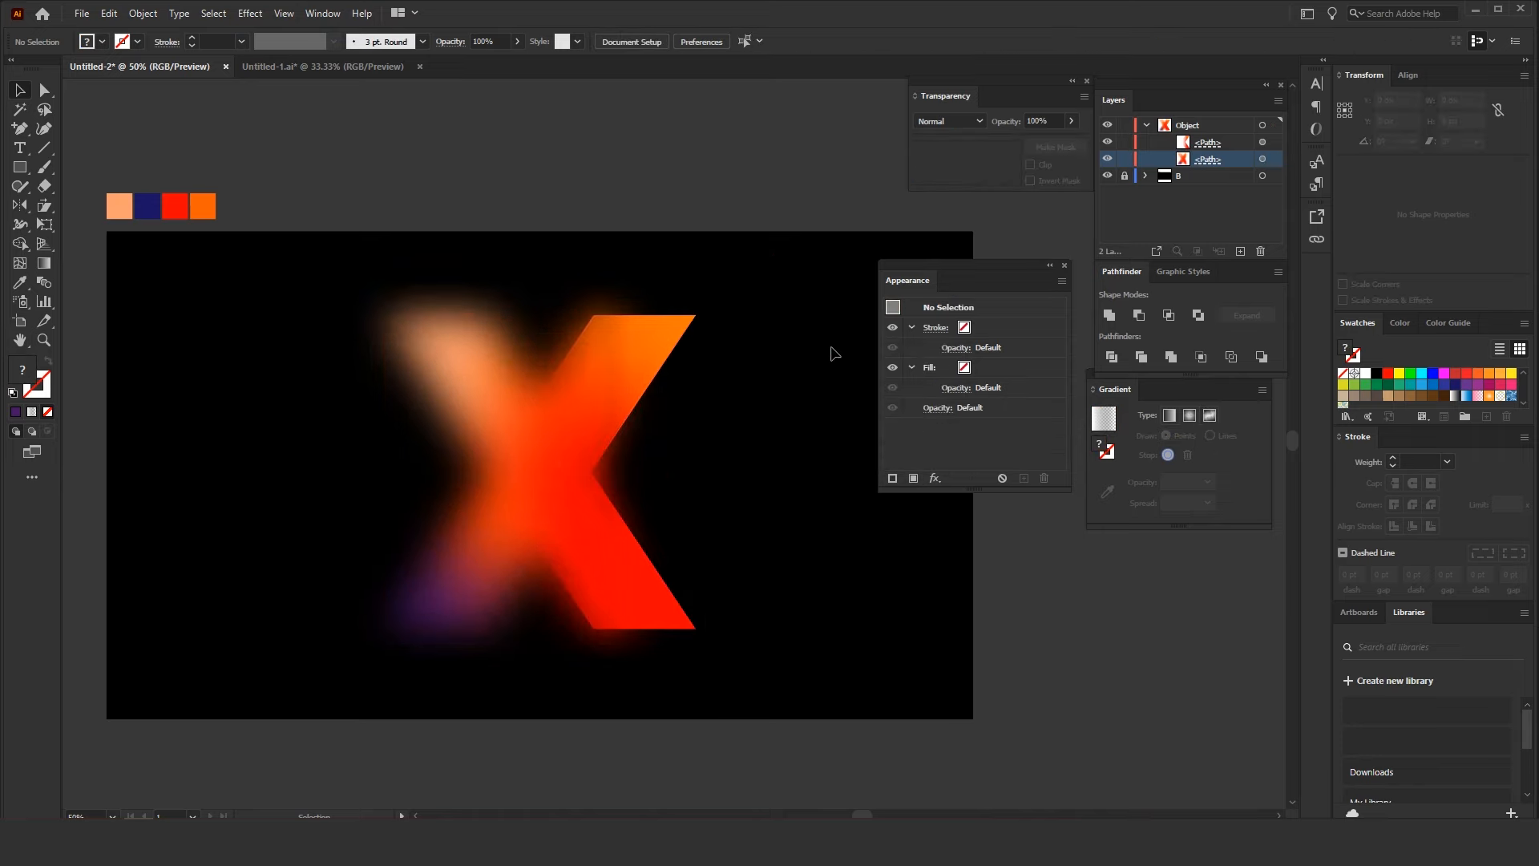
Review the Gaussian Blur effects stacked on the blurred X and examine the blended X at different zoom levels
click(1265, 158)
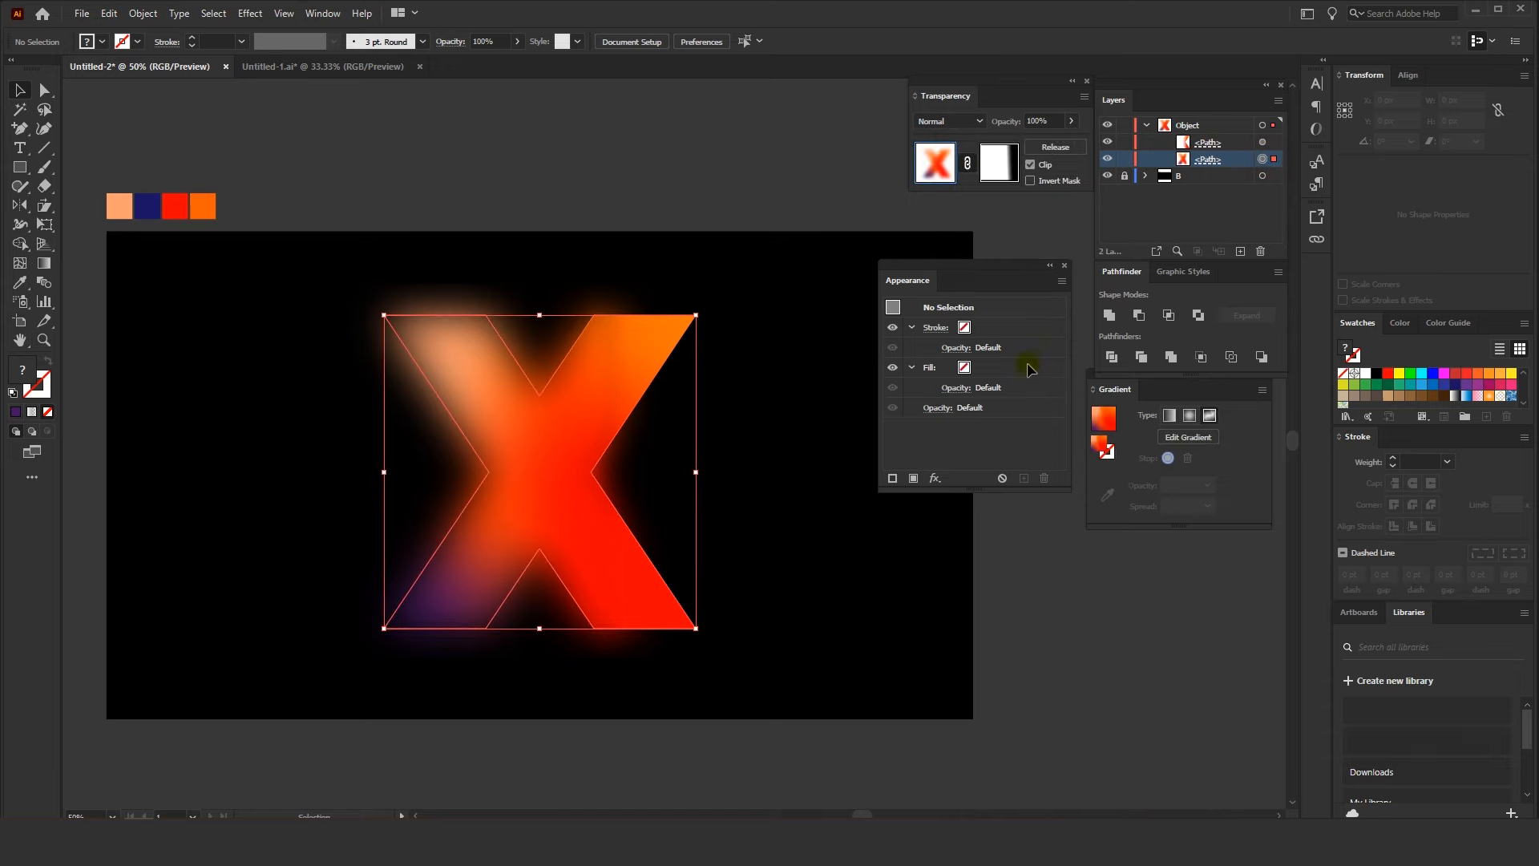
click(1014, 408)
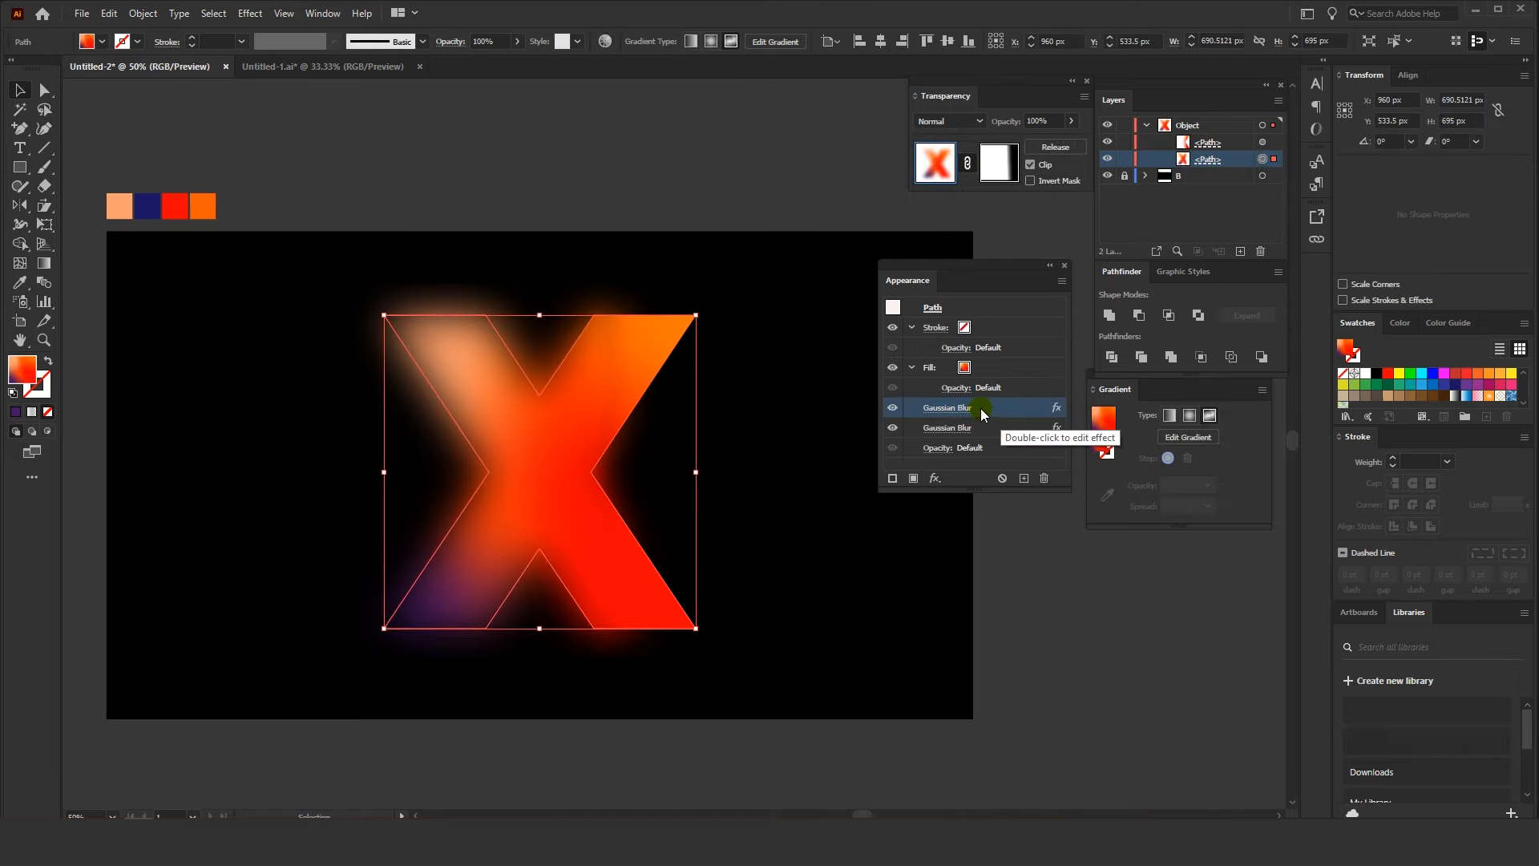
click(714, 200)
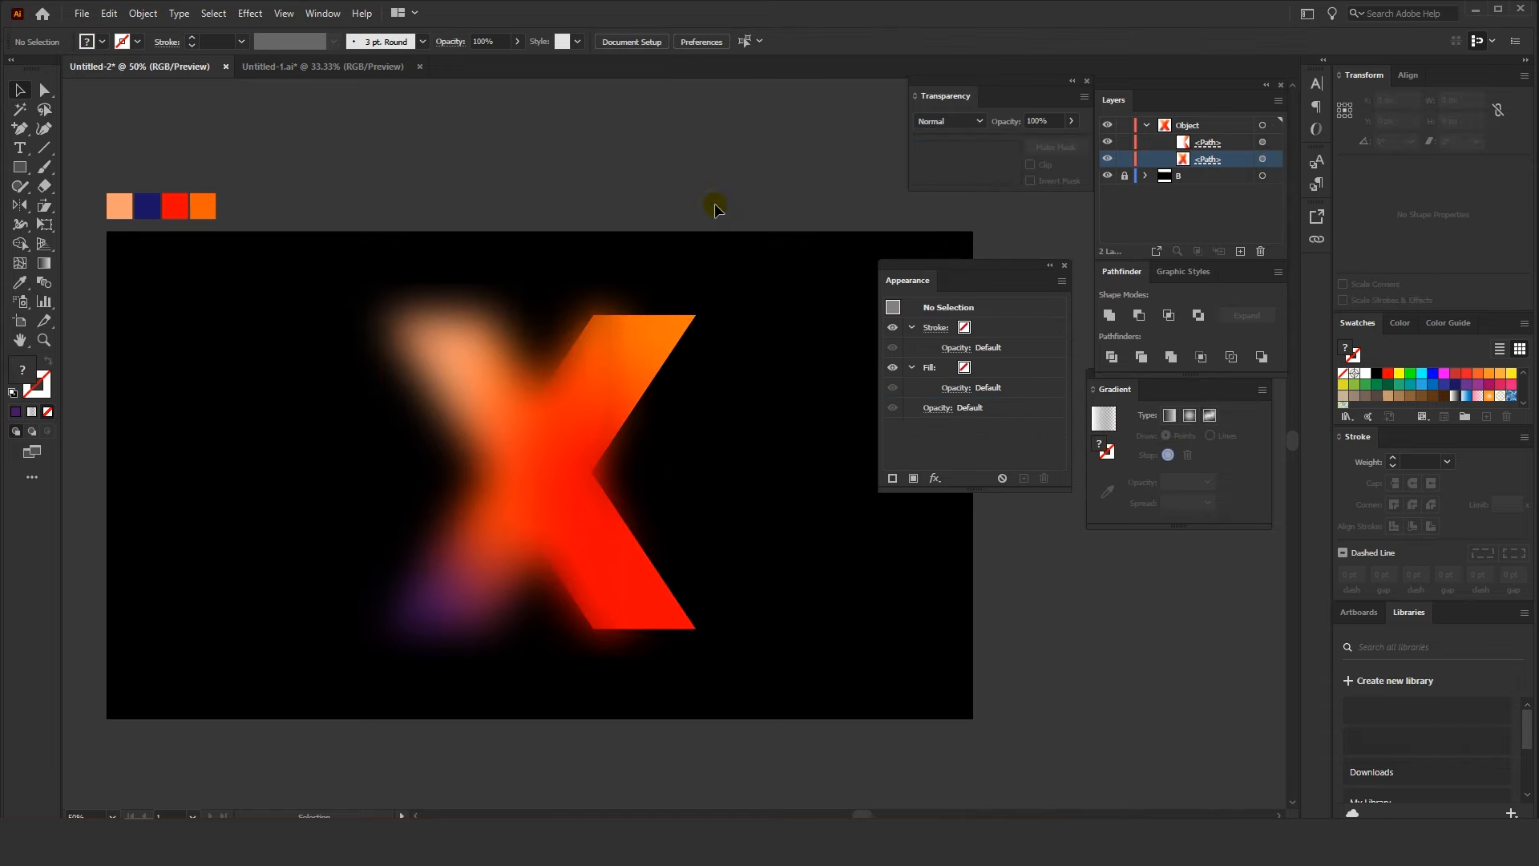
scroll(716, 321, right, 1)
scroll(714, 316, down, 4)
scroll(675, 253, up, 2)
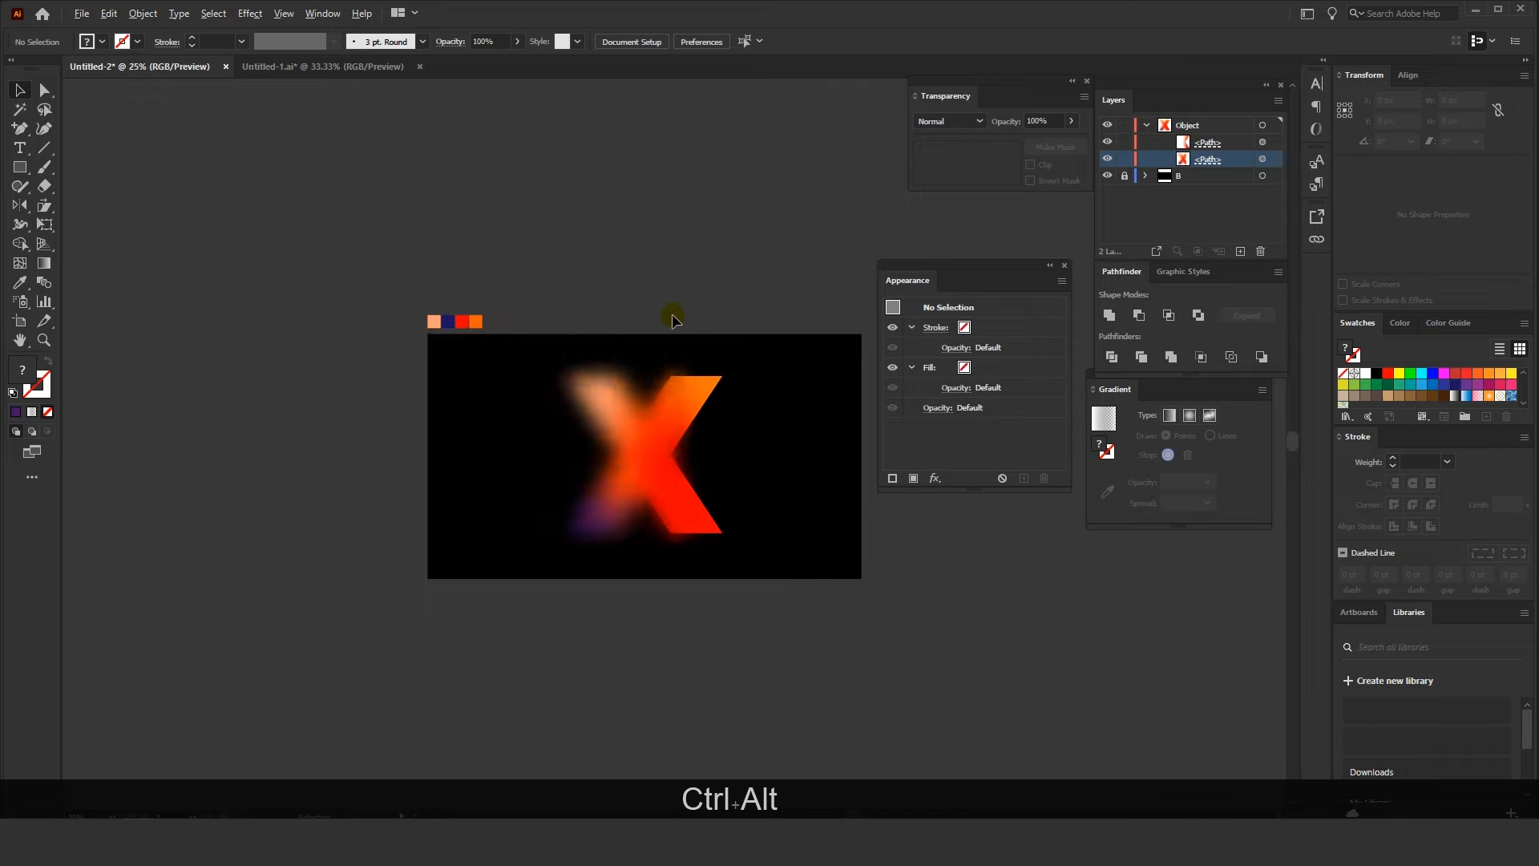
scroll(673, 316, up, 1)
drag(673, 317, 648, 267)
mouse_move(700, 310)
mouse_down()
mouse_move(672, 291)
mouse_move(686, 285)
mouse_up()
scroll(673, 293, up, 1)
drag(614, 366, 473, 378)
key(ctrl+z)
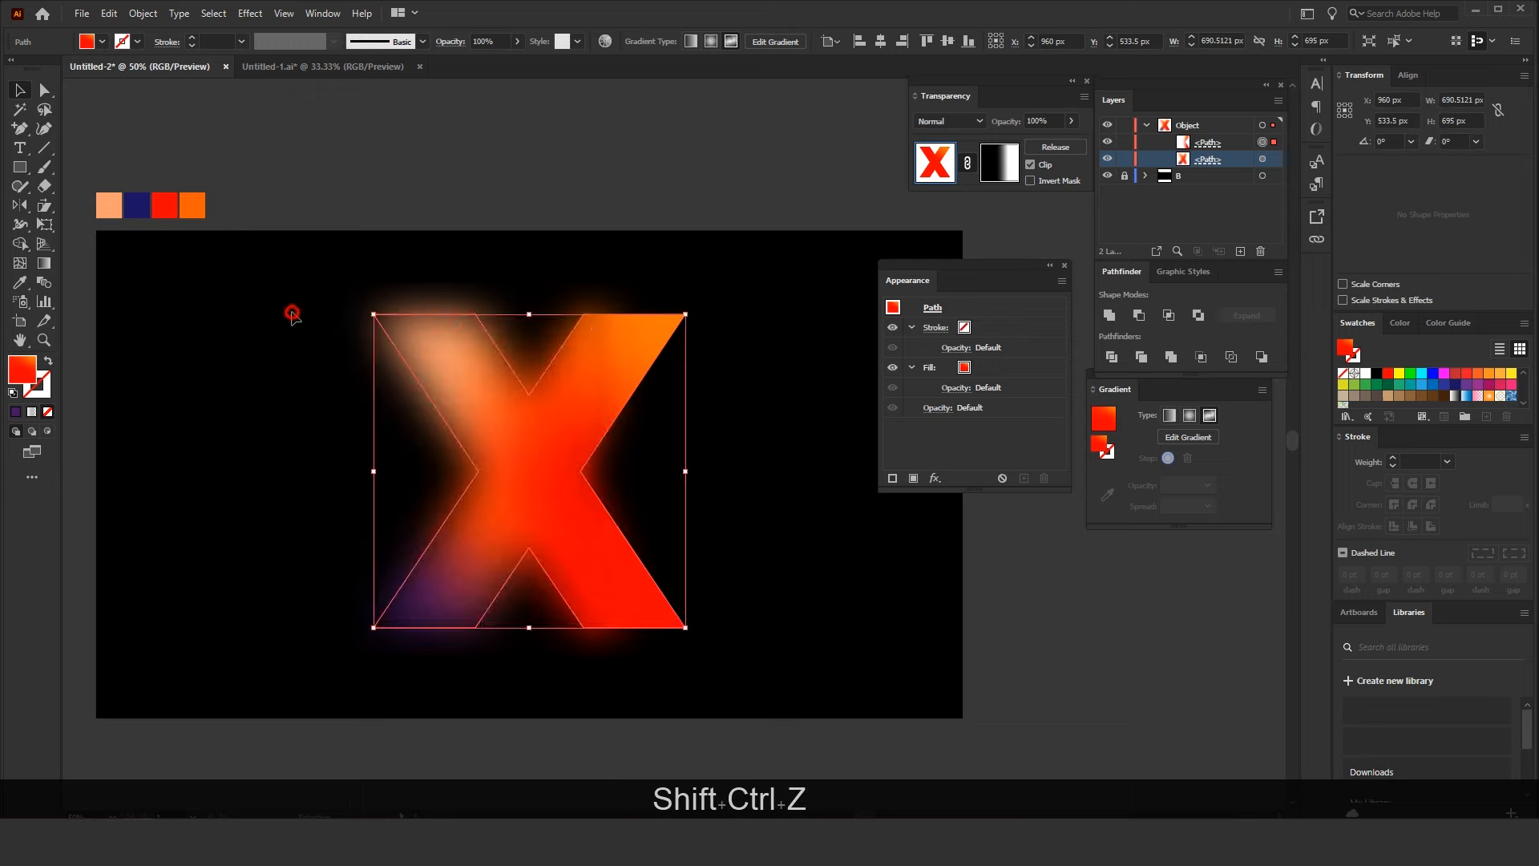
click(293, 314)
Select both the sharp and the blurred X and group them
scroll(370, 441, right, 1)
drag(290, 265, 801, 664)
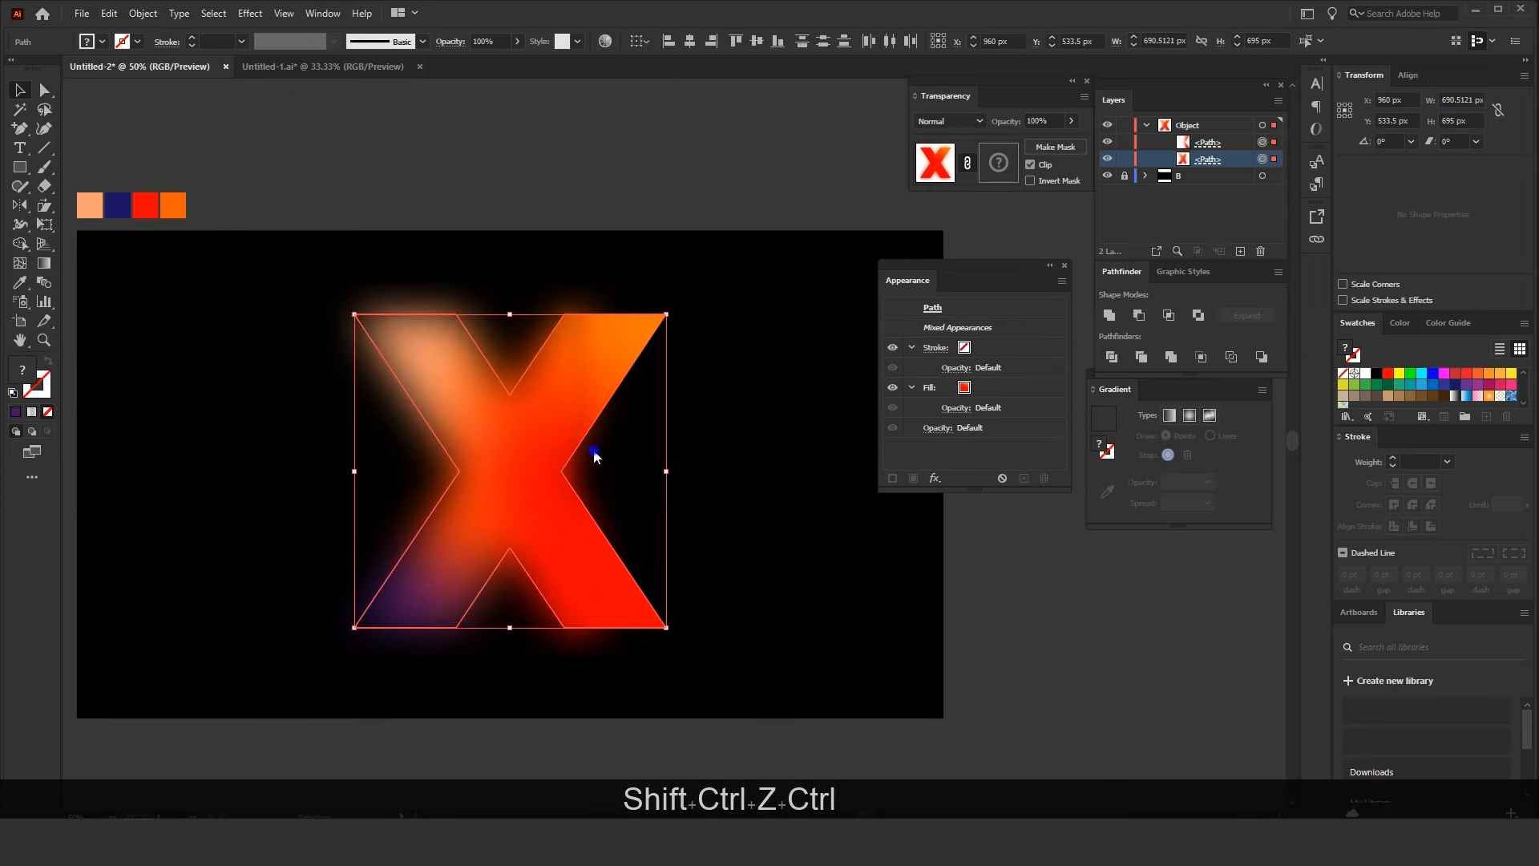
right_click(594, 457)
click(613, 539)
key(space)
drag(695, 576, 741, 601)
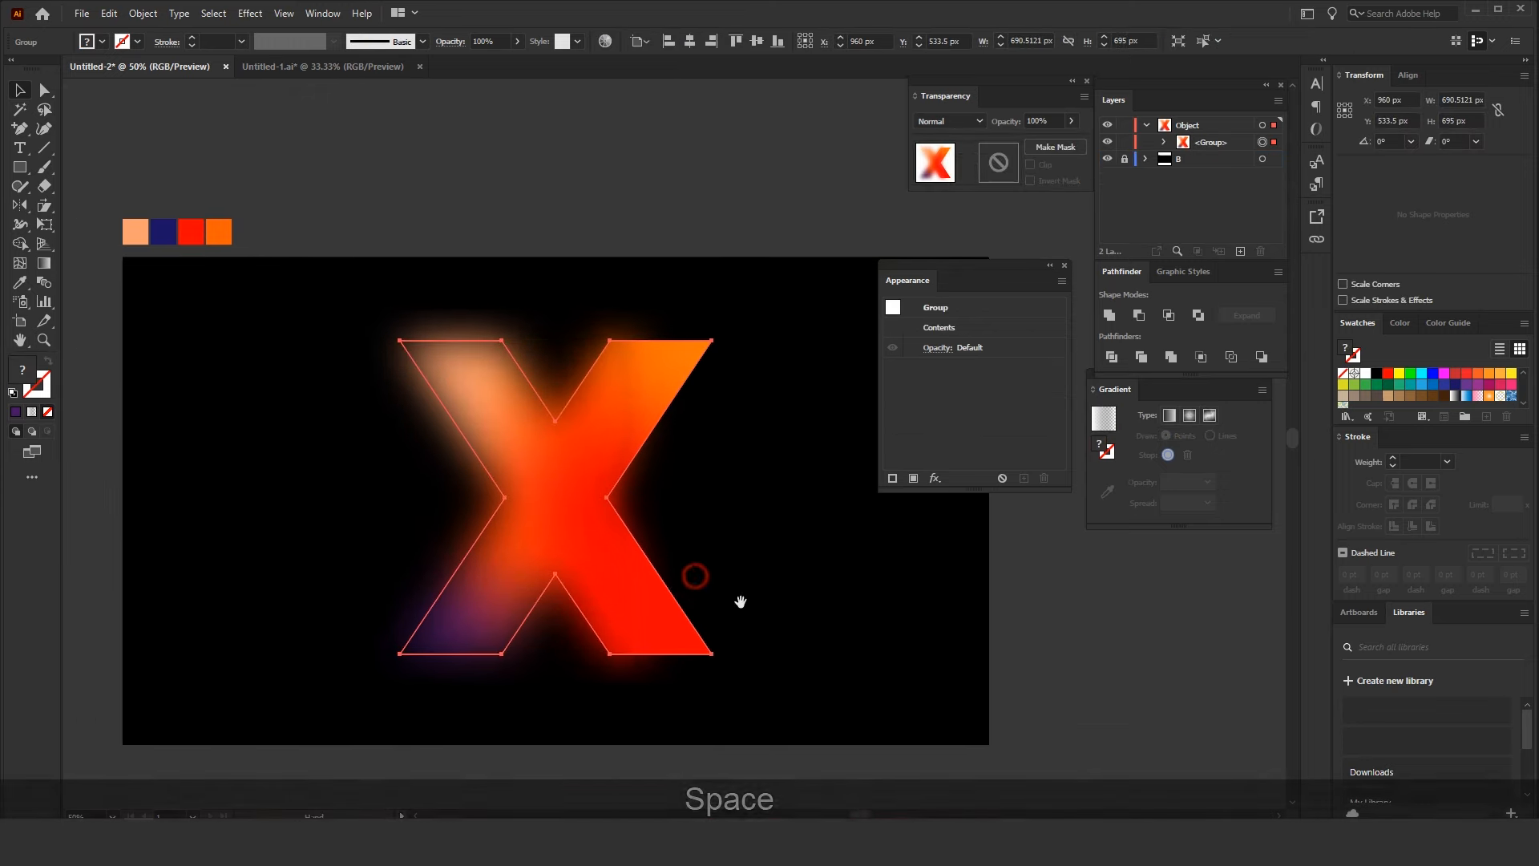
Centre the X group horizontally and vertically on the artboard and deselect it
click(690, 41)
click(757, 41)
click(630, 204)
key(space)
drag(447, 225, 455, 204)
key(space)
drag(559, 217, 537, 212)
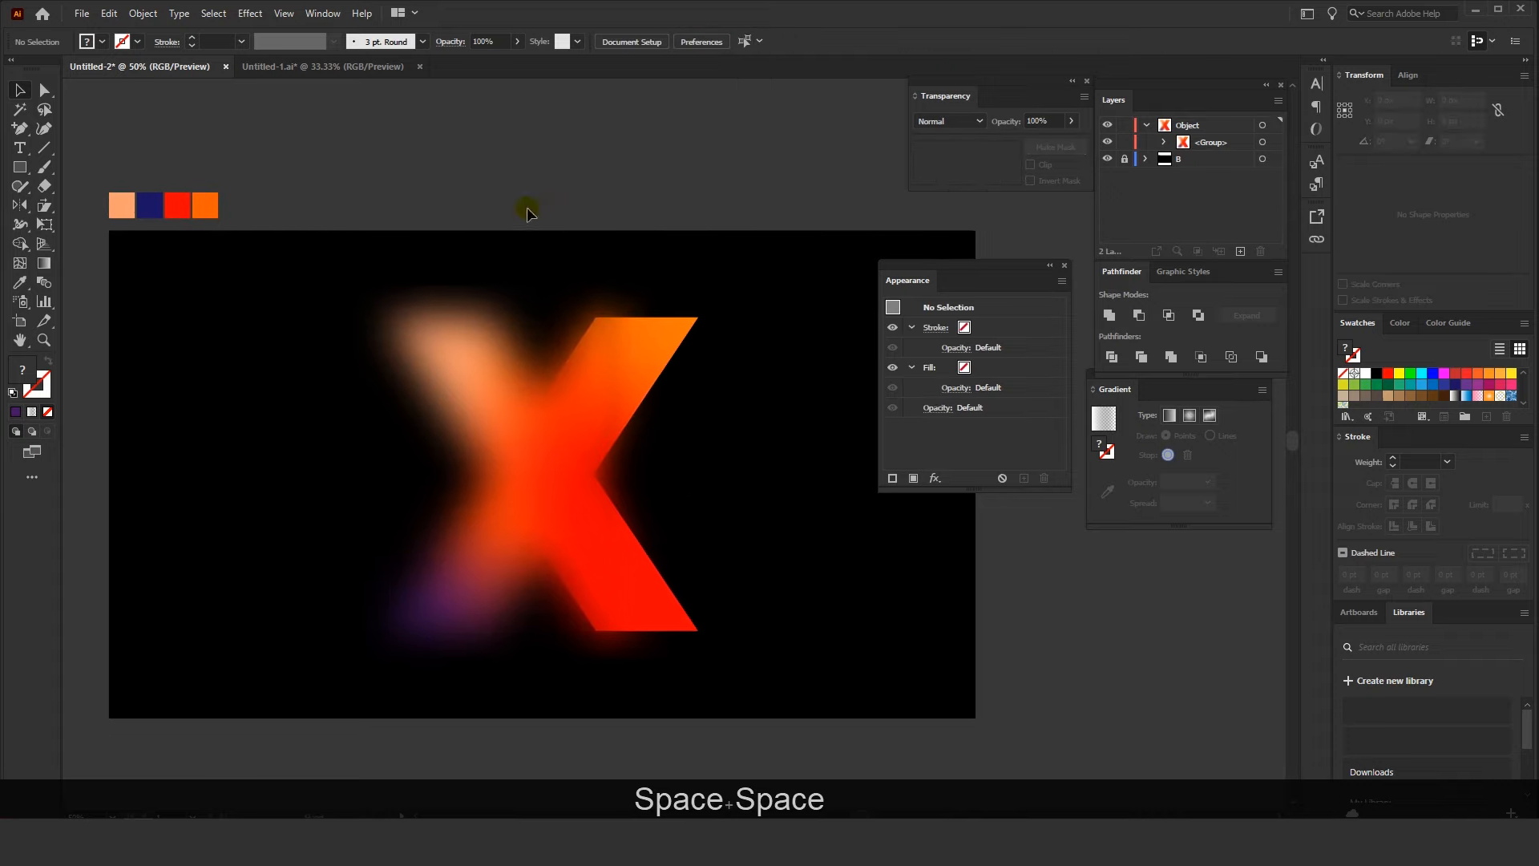
Add a point text reading "MODERN" on the black area beside the X
click(17, 149)
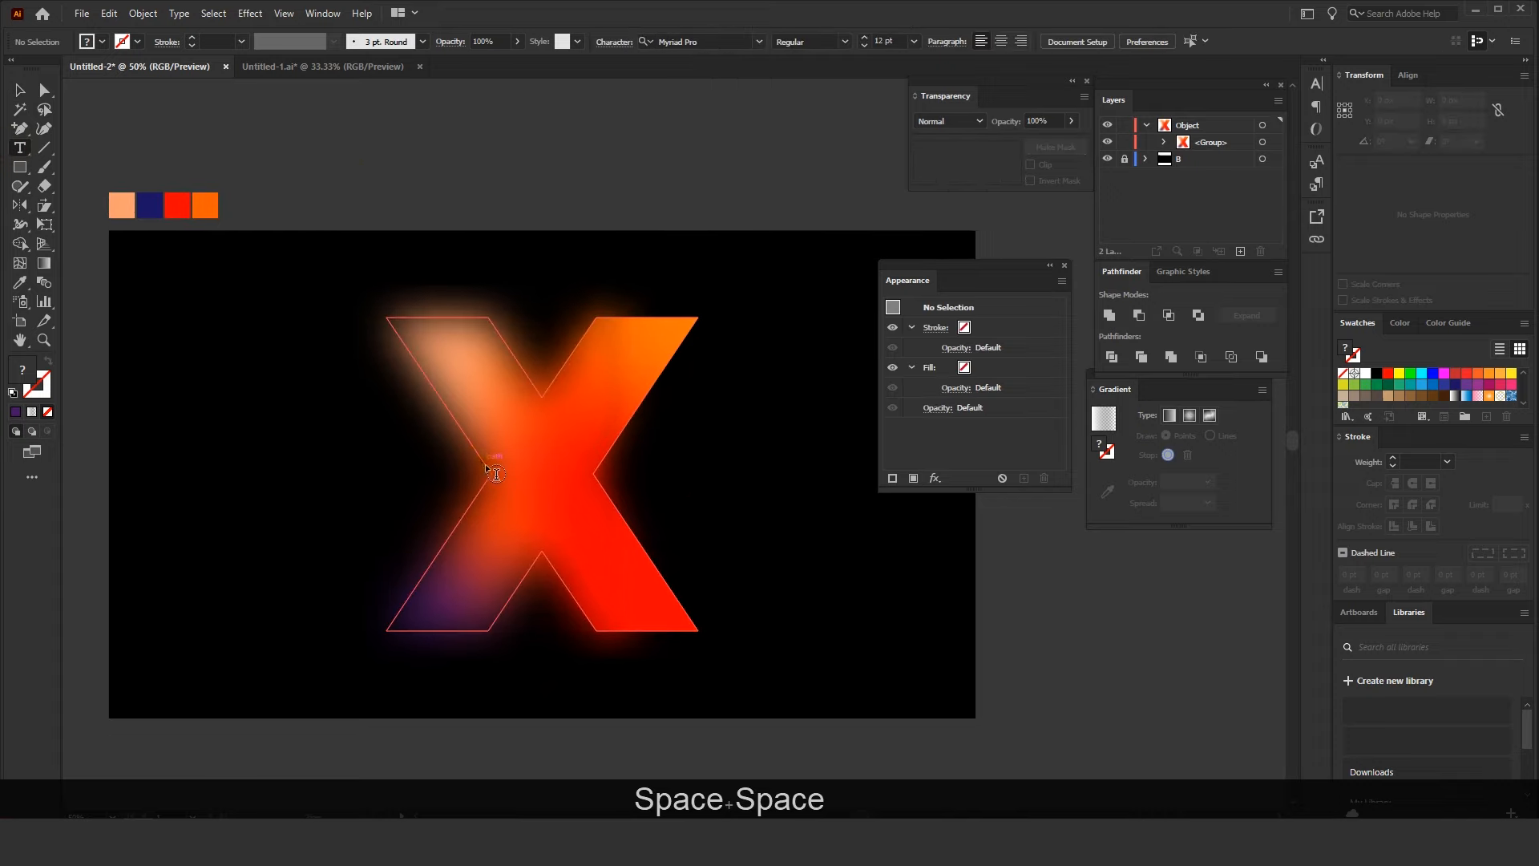
click(1145, 127)
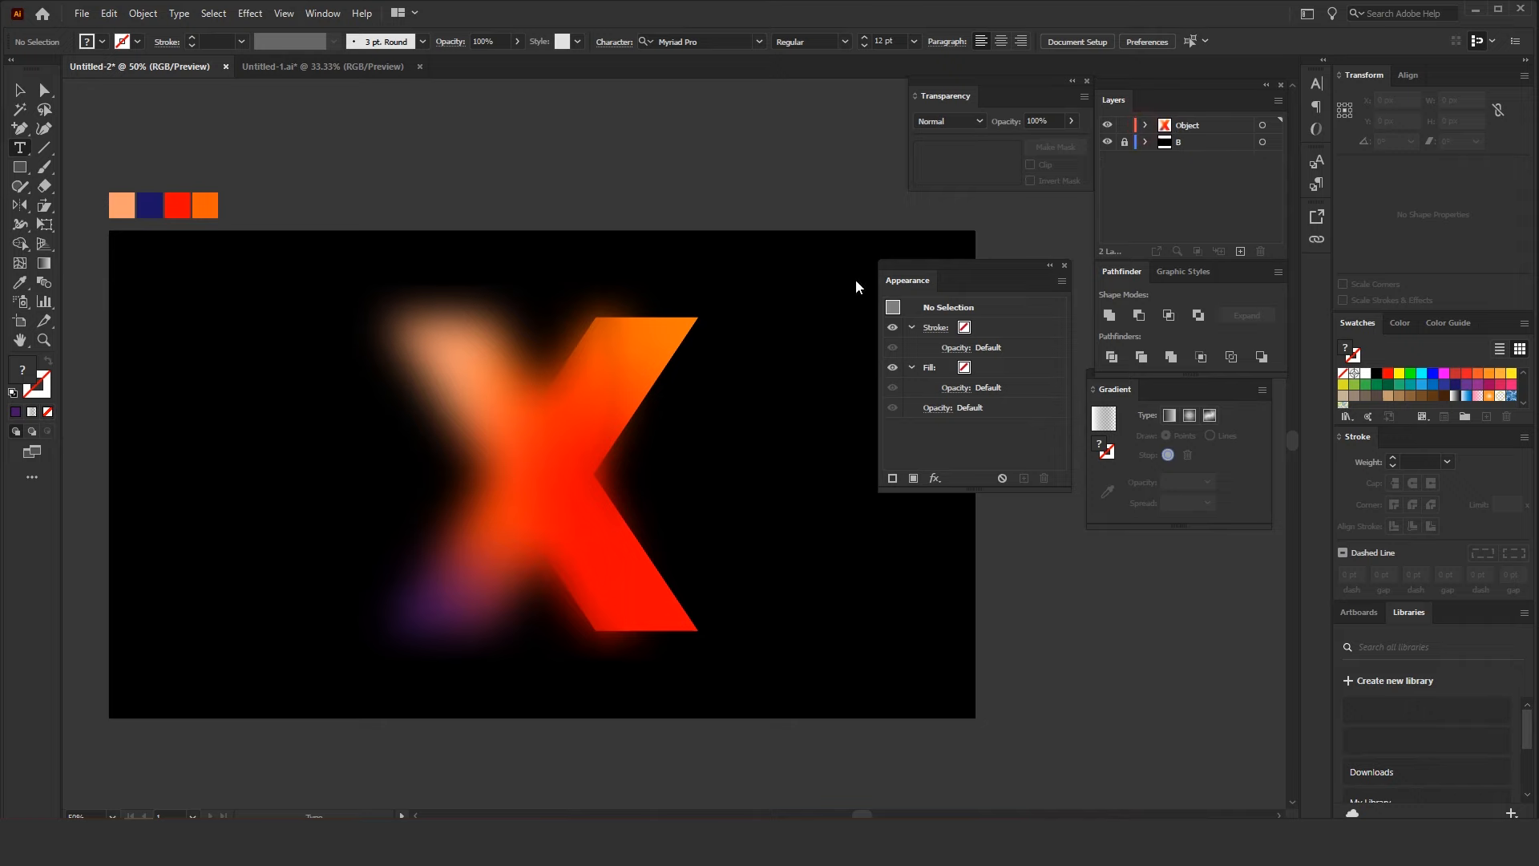
click(704, 477)
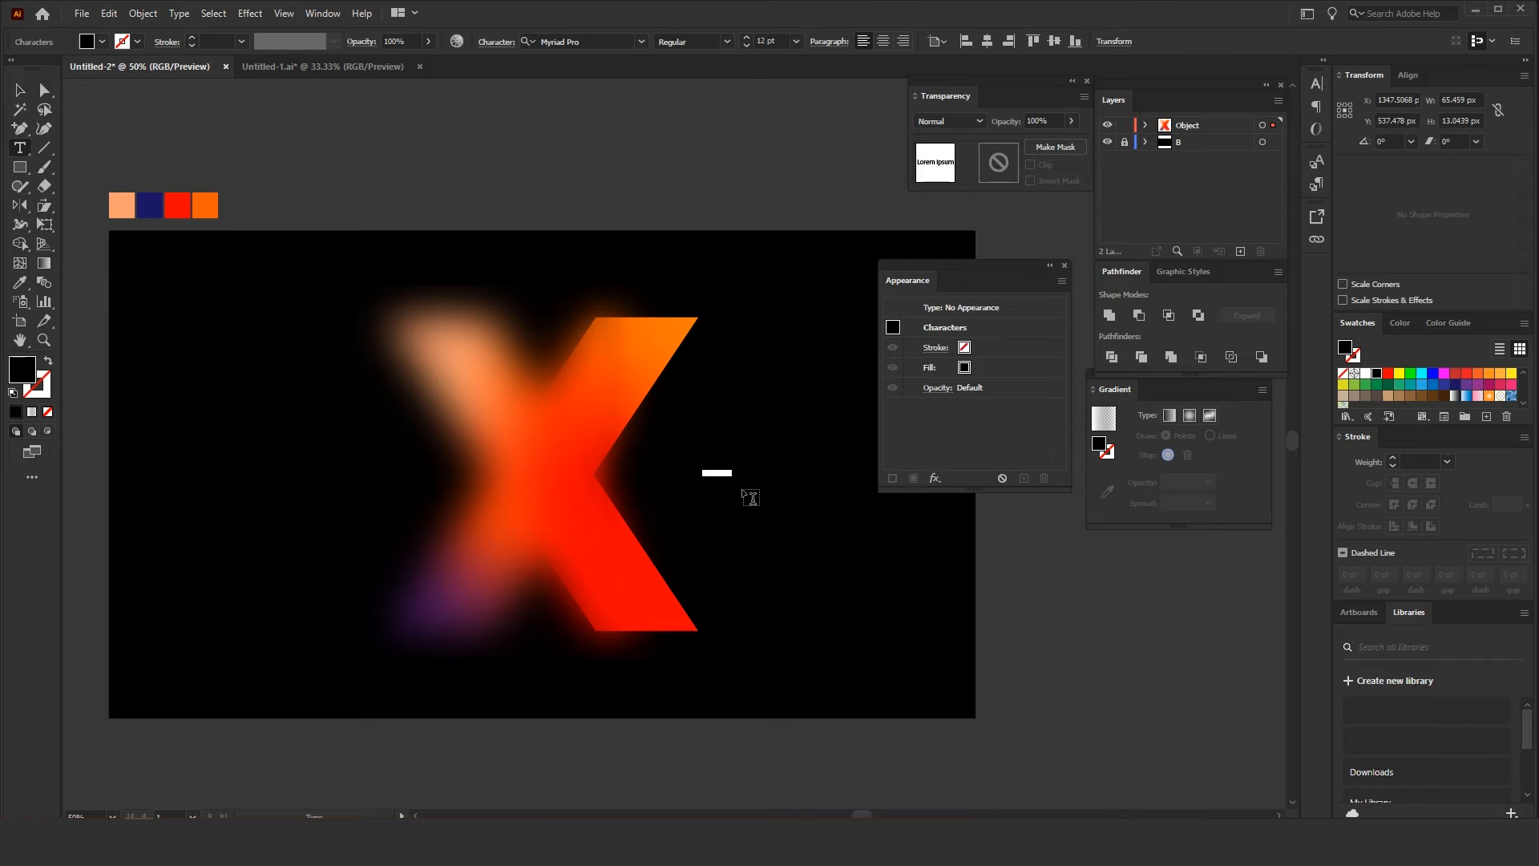
text(MODERN)
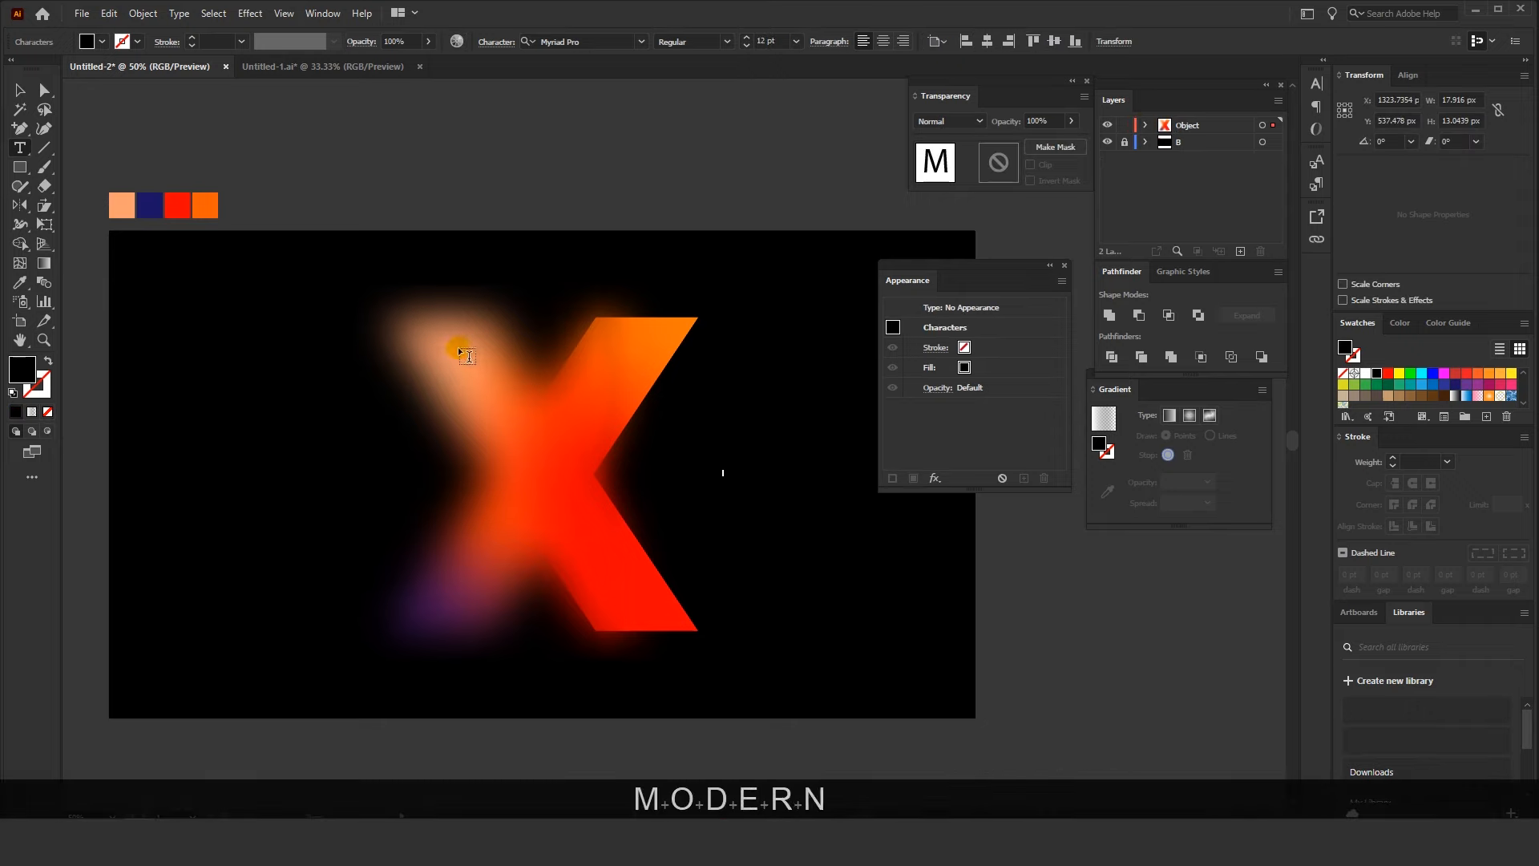
click(20, 90)
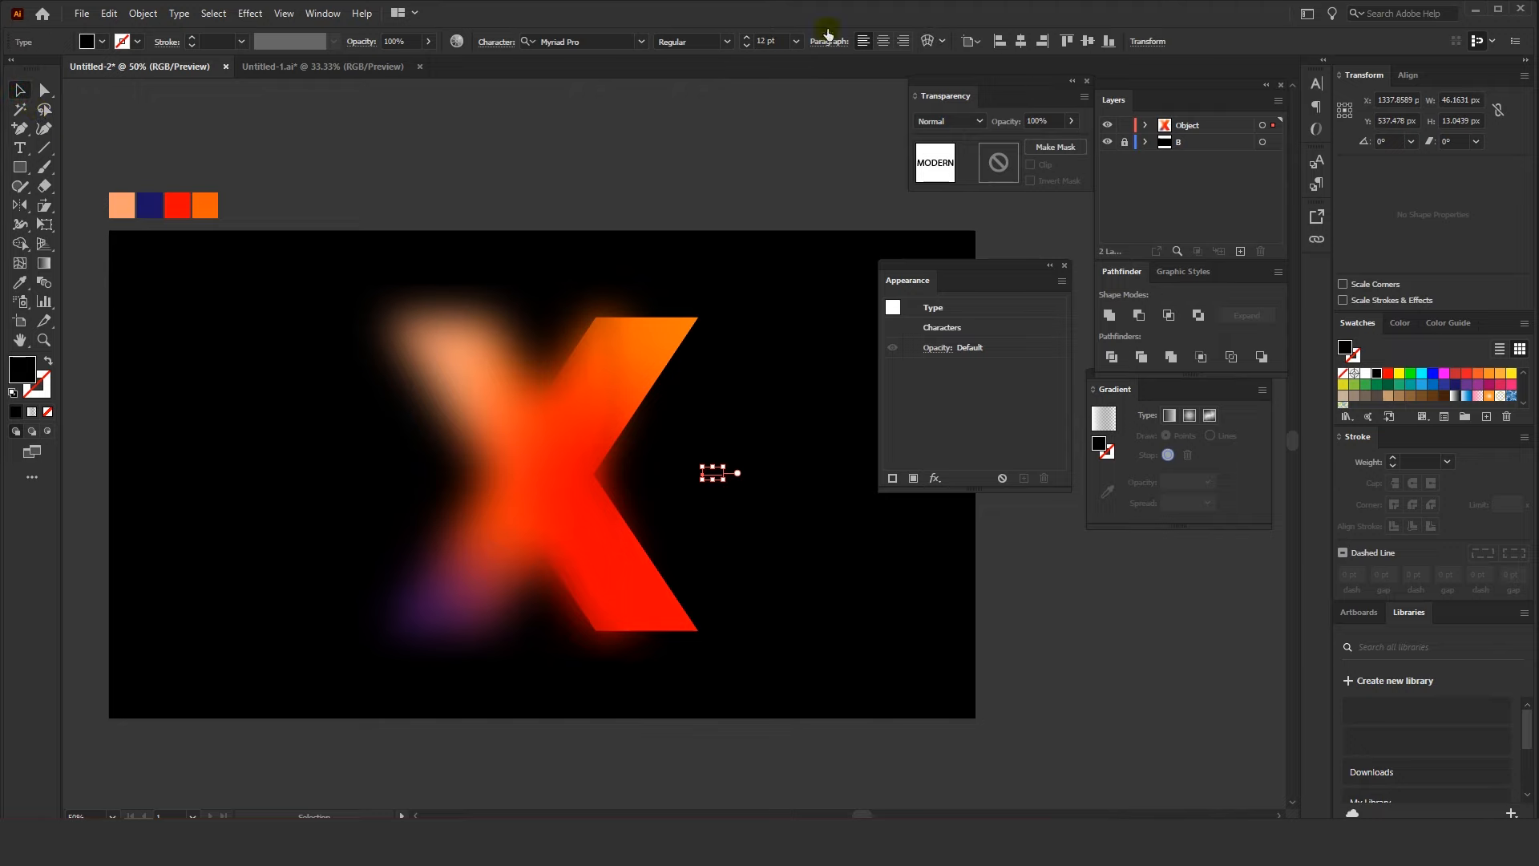
Centre the "MODERN" text on the artboard and fill it with white
click(1020, 41)
click(1087, 41)
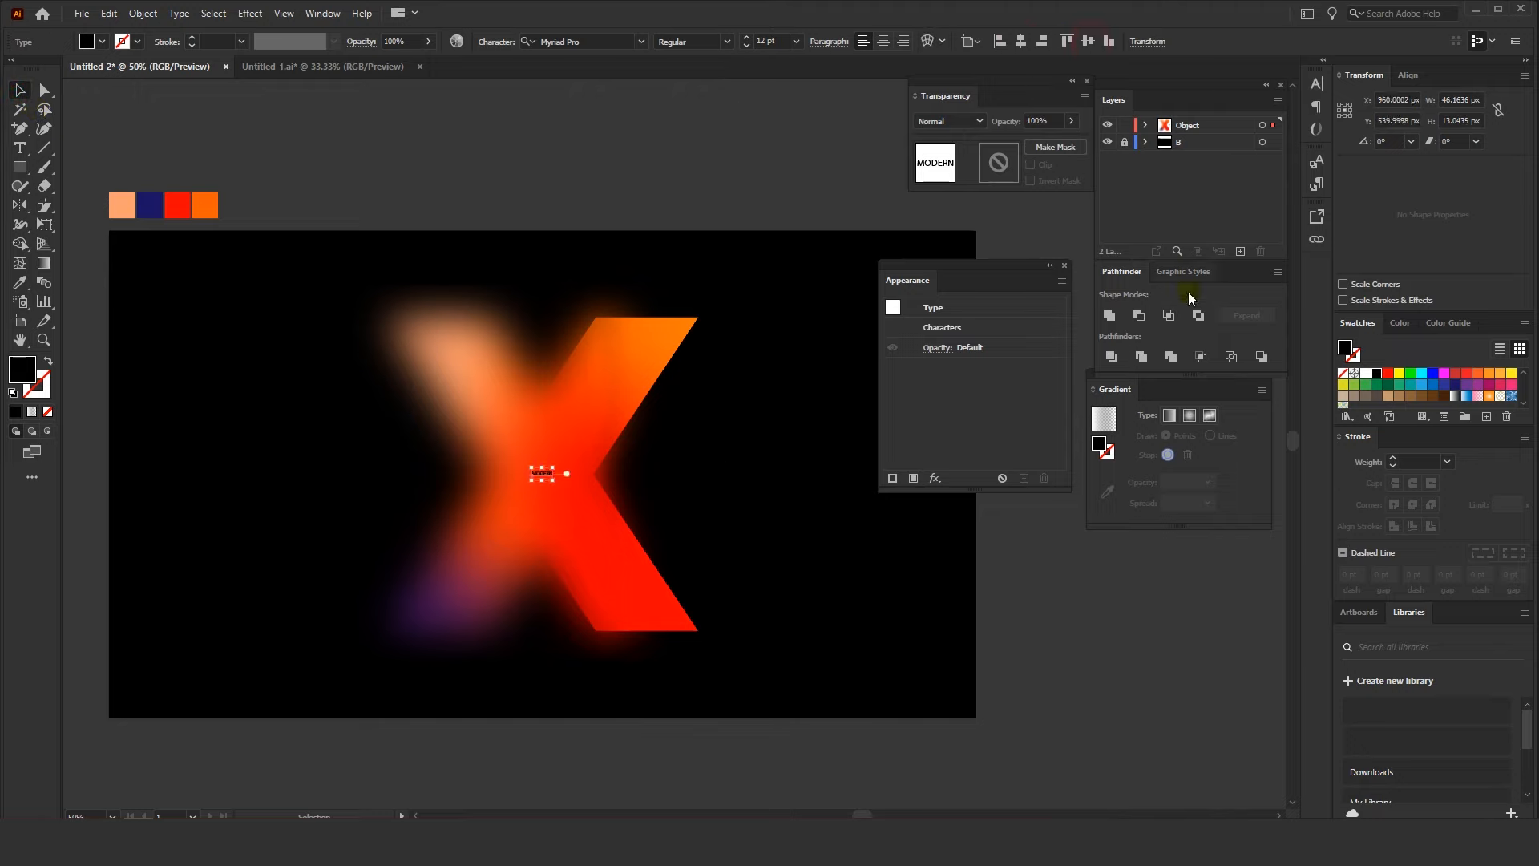
click(1368, 373)
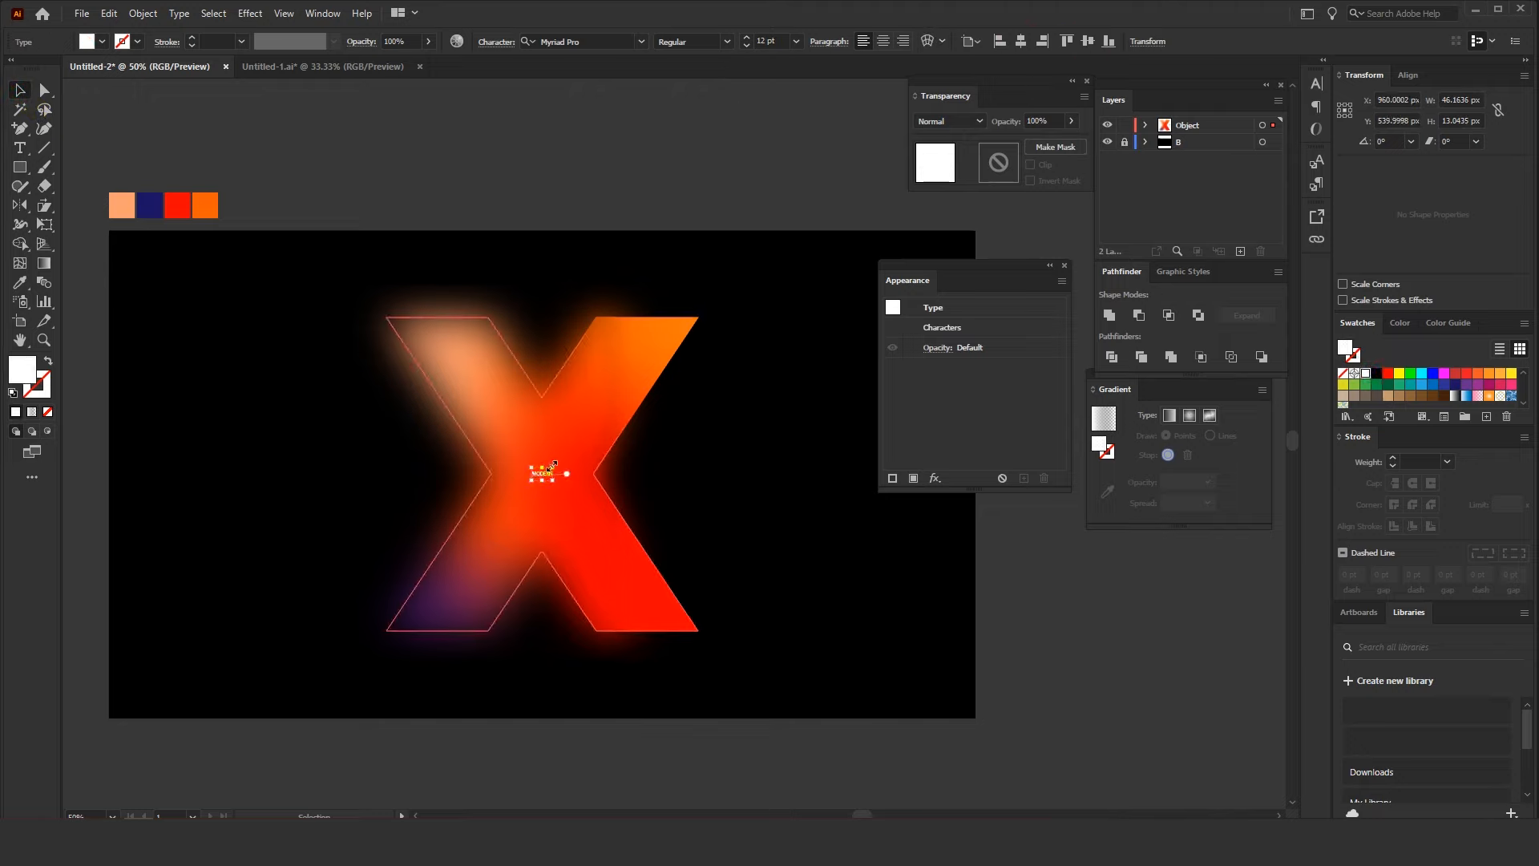
Centre-align the "MODERN" paragraph, centre the text horizontally on the artboard and enlarge it to about 114 pt
click(884, 41)
click(1021, 41)
drag(560, 479, 626, 398)
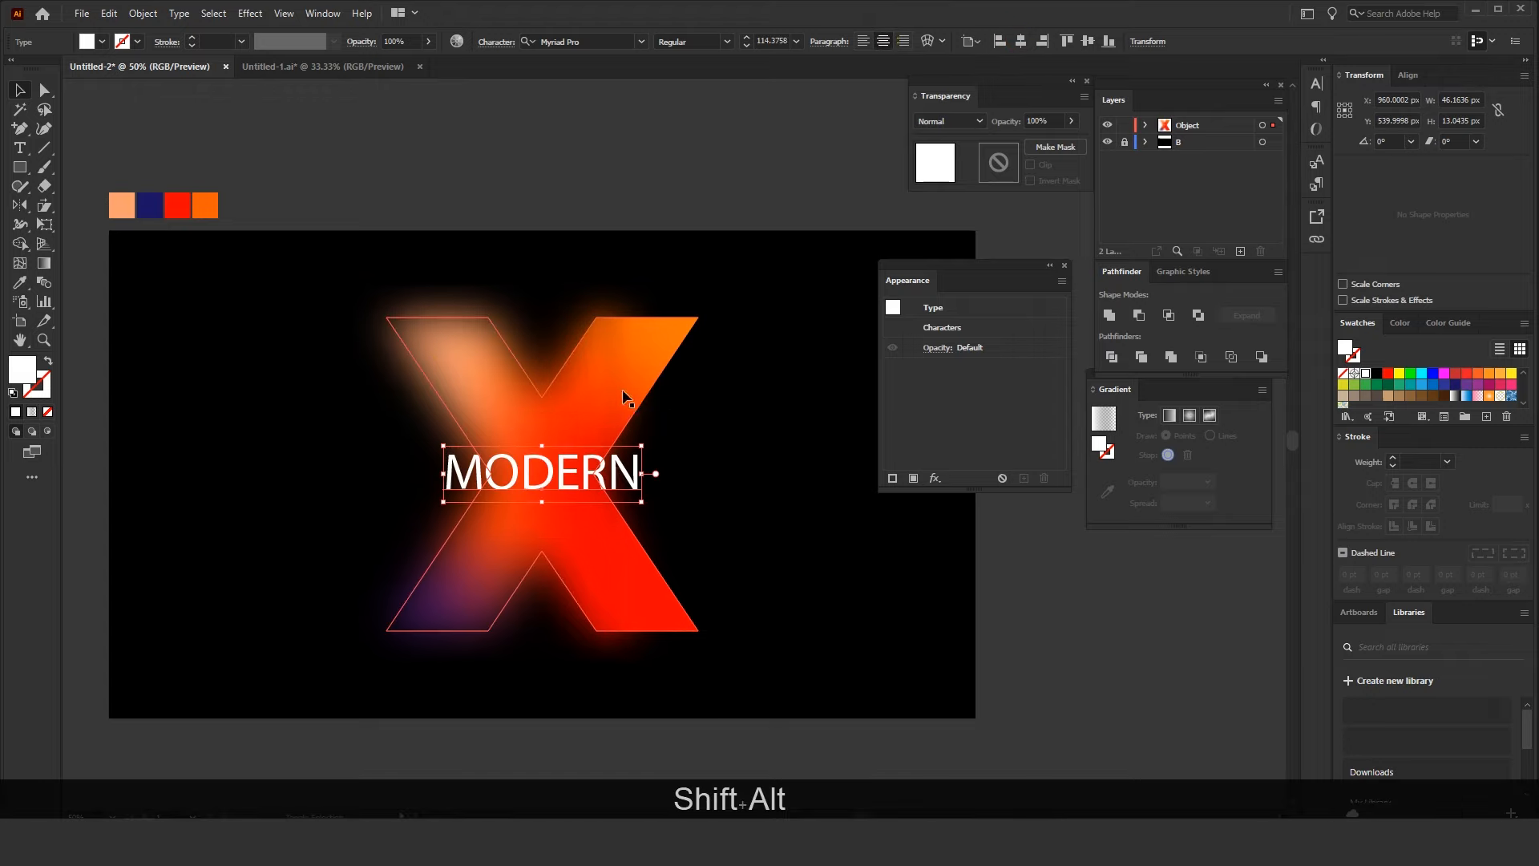
Change the font of the "MODERN" text to Montserrat Light
click(549, 41)
text(N)
key(BackSpace)
key(BackSpace)
text(Mo)
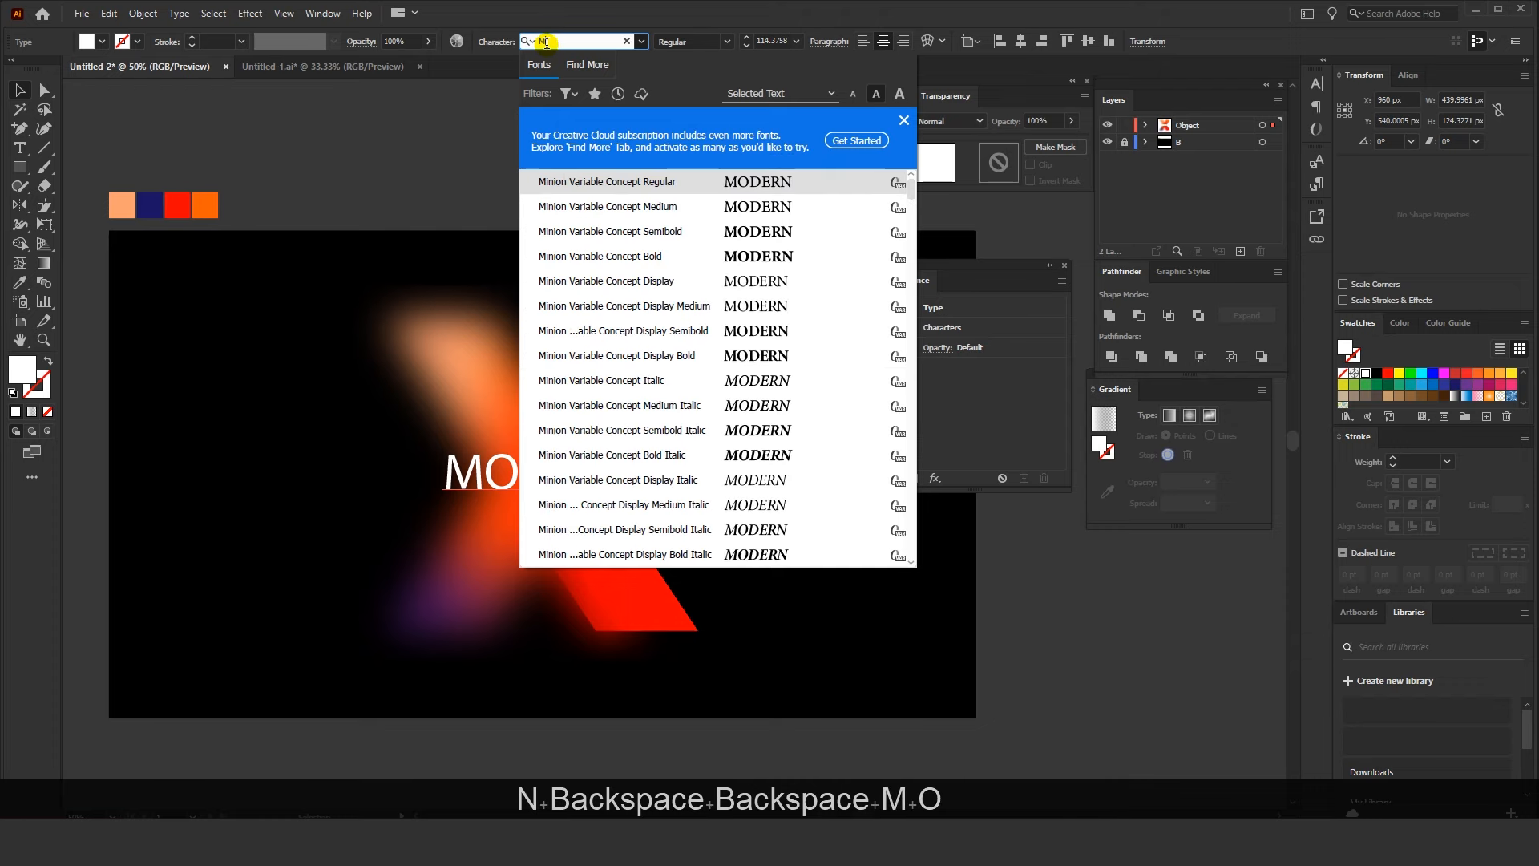
text(ut)
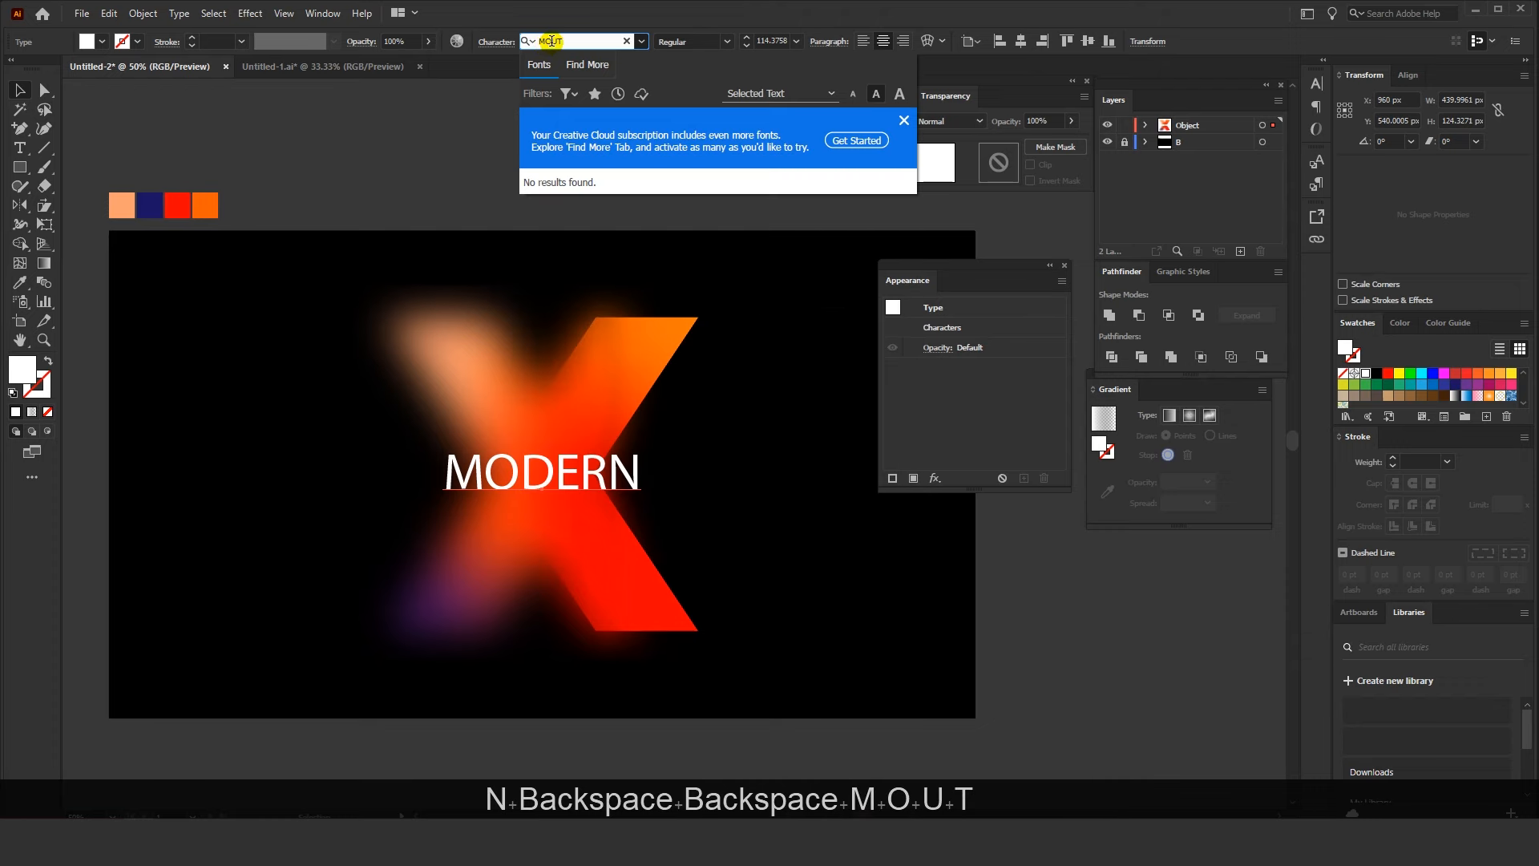
key(BackSpace)
key(BackSpace)
key(Caps_Lock)
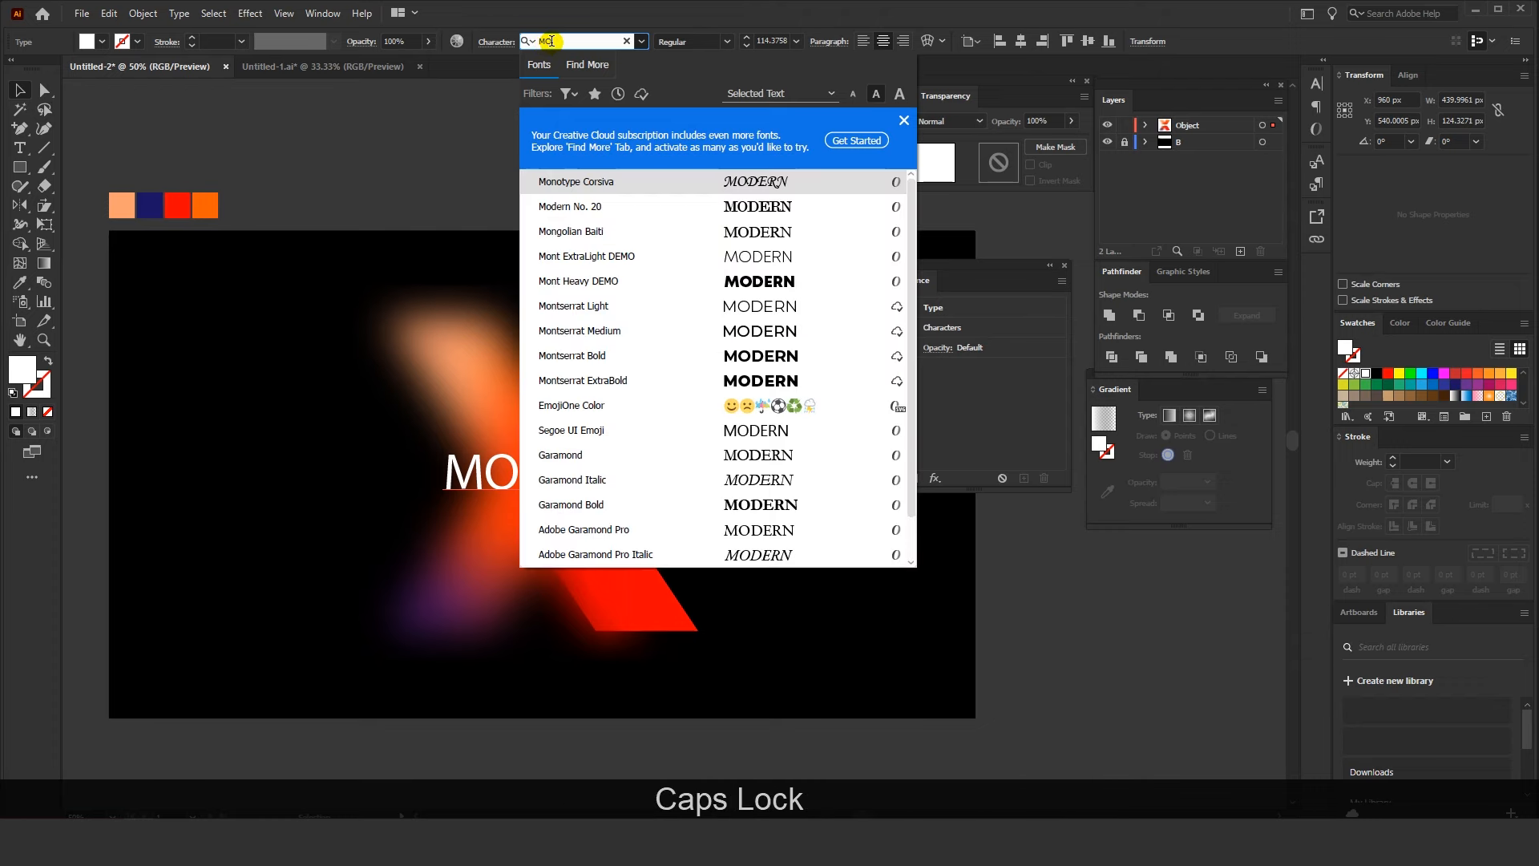
key(BackSpace)
text(ou)
key(BackSpace)
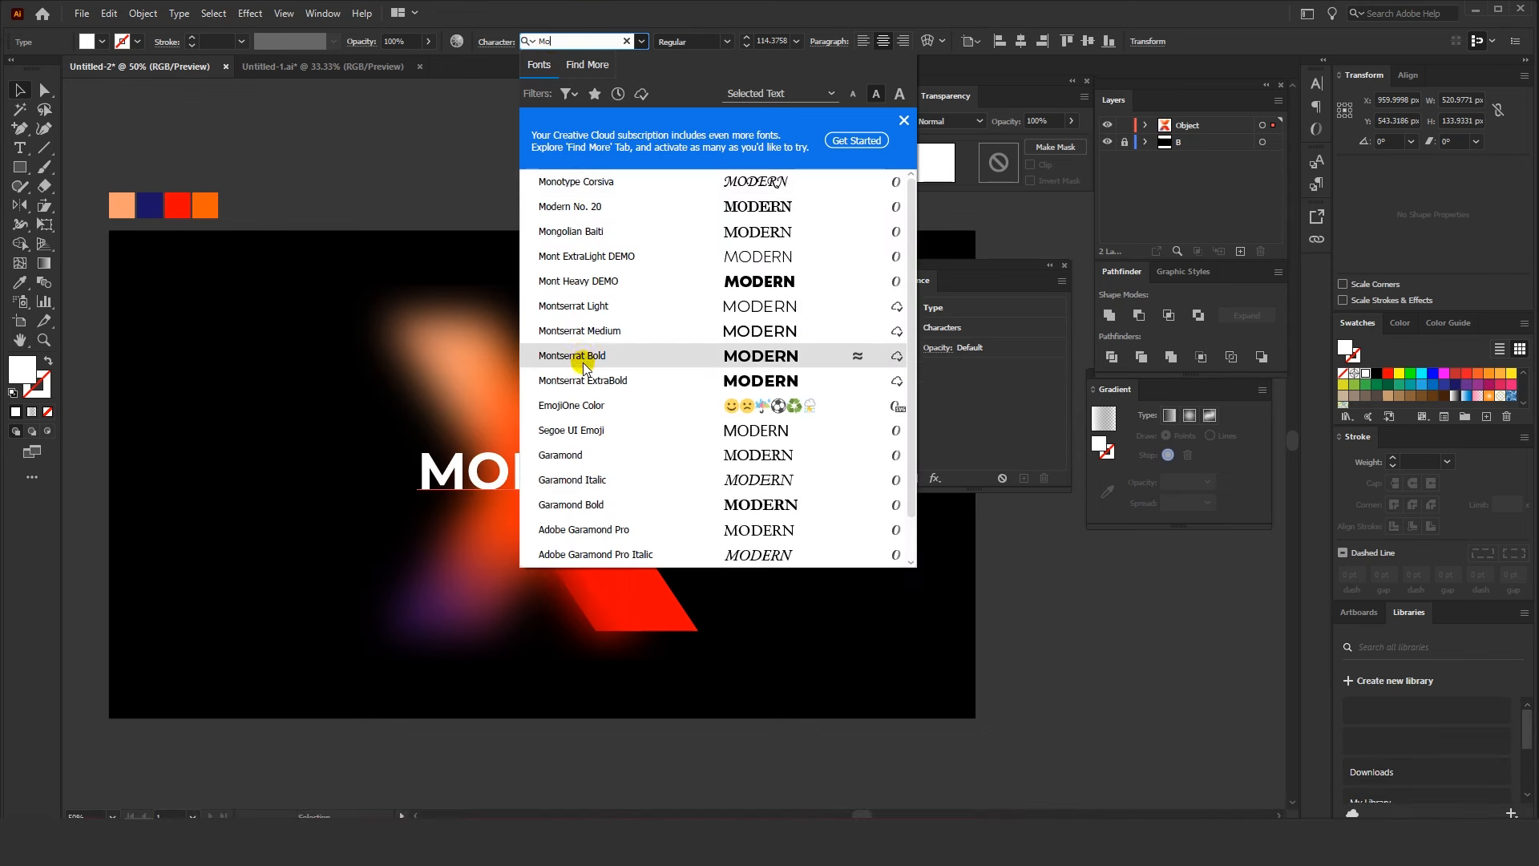
click(593, 307)
Scale the "MODERN" text proportionally from its centre to about 100.6 pt
click(326, 258)
drag(327, 258, 308, 245)
click(507, 455)
drag(651, 433, 645, 437)
Duplicate the "MODERN" text horizontally onto the black area left of the X
click(622, 212)
drag(539, 253, 612, 252)
drag(612, 467, 308, 468)
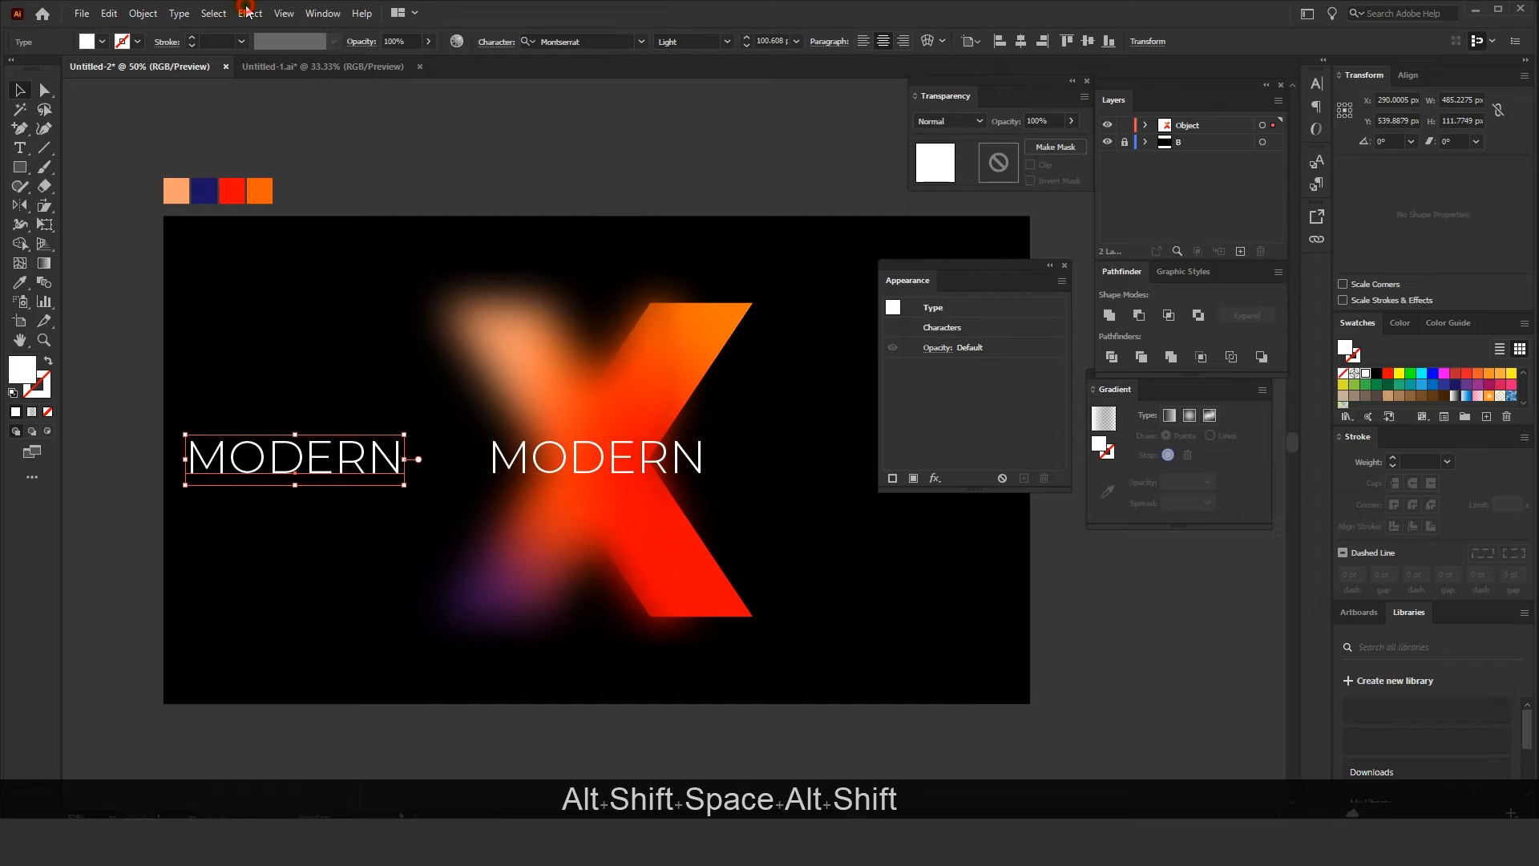
click(248, 13)
click(292, 30)
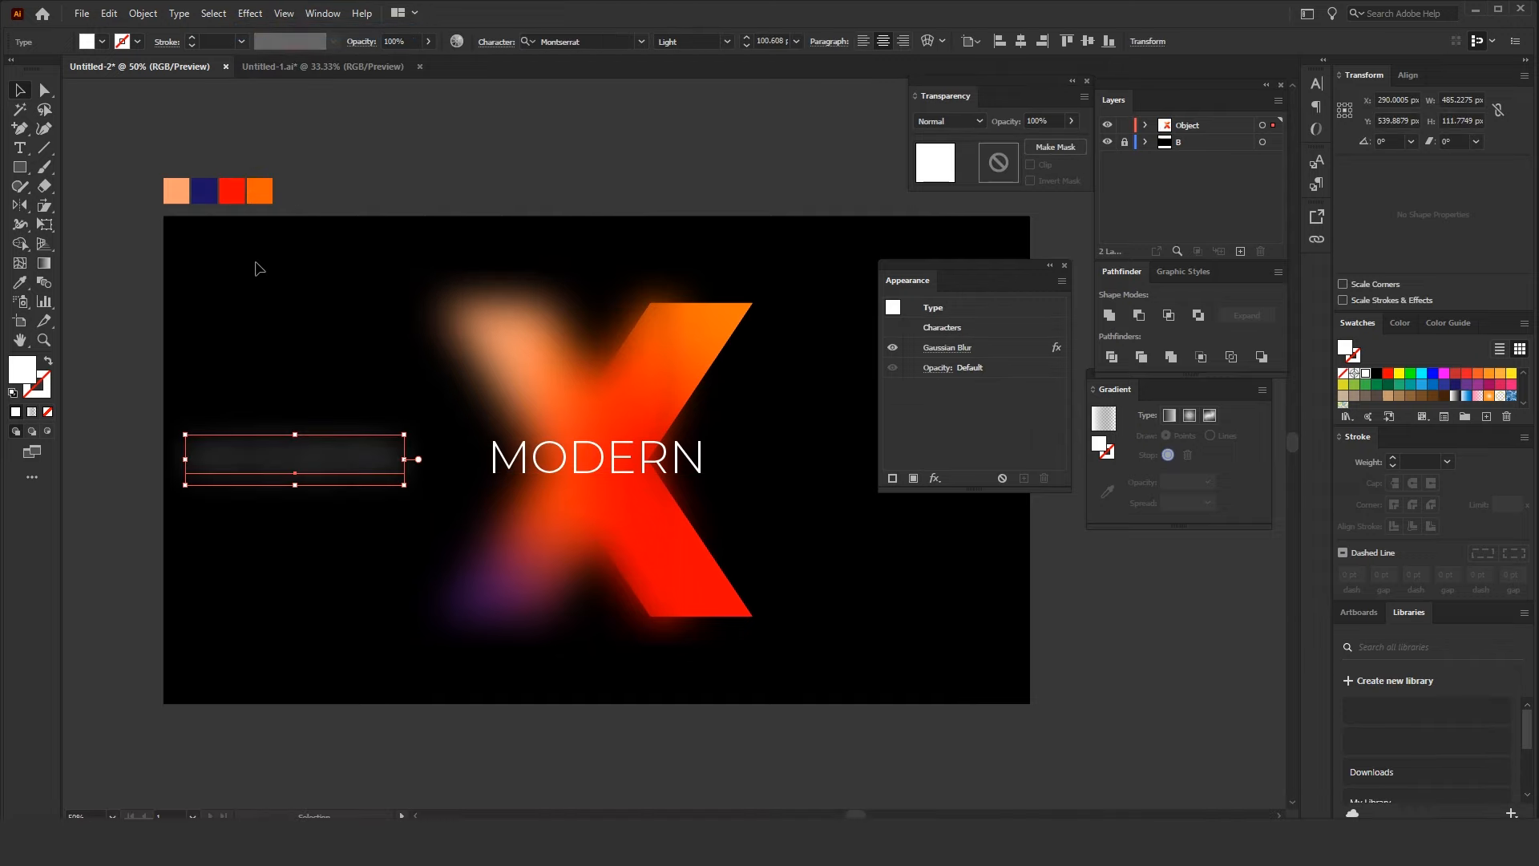
key(ctrl+z)
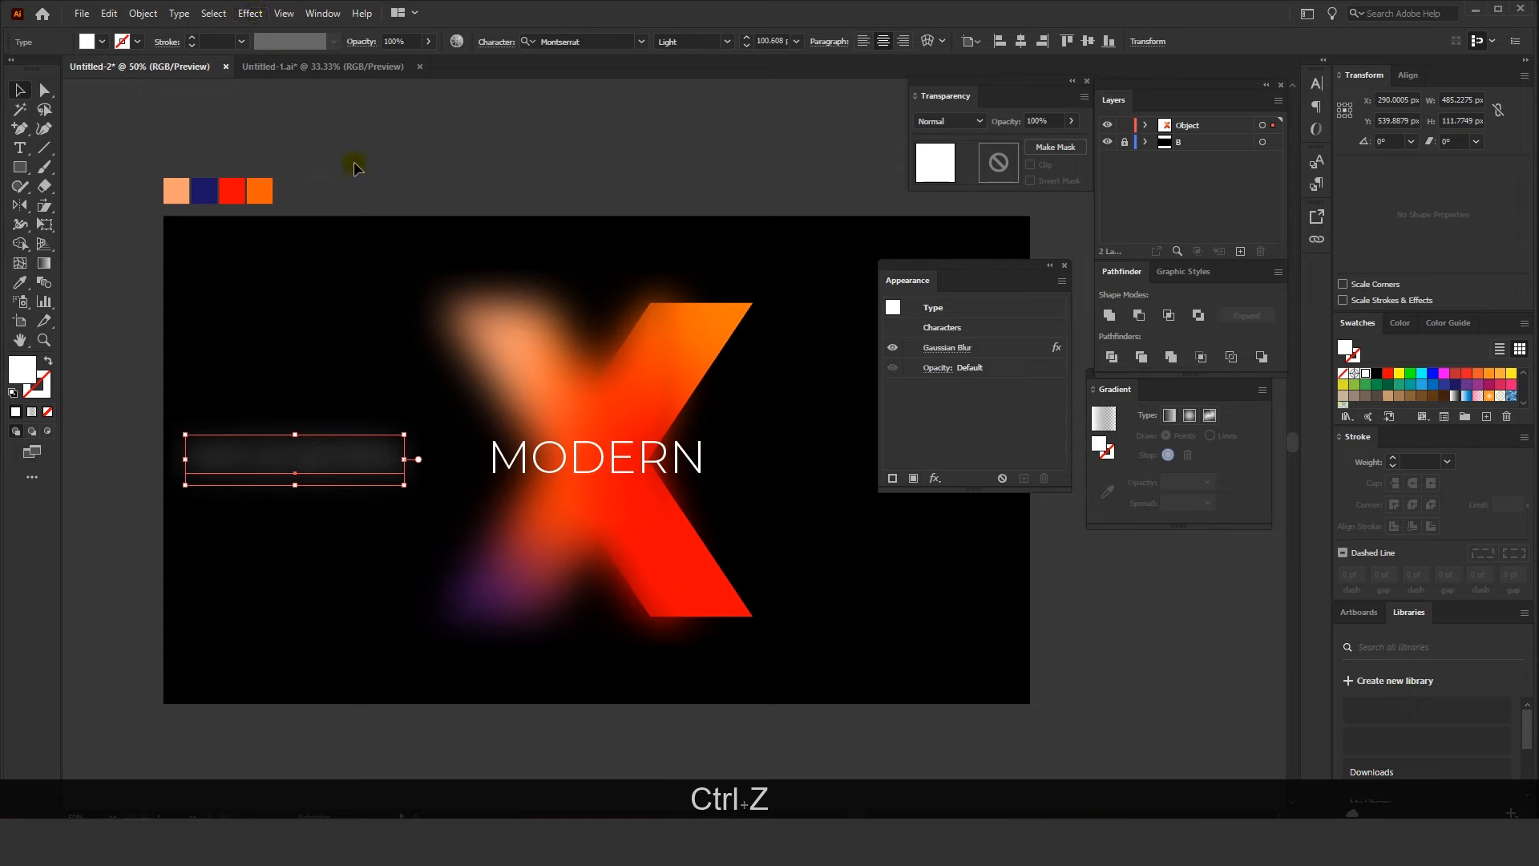
Apply a Gaussian Blur with a radius of about 5.3 pixels to the "MODERN" copy left of the X
click(250, 13)
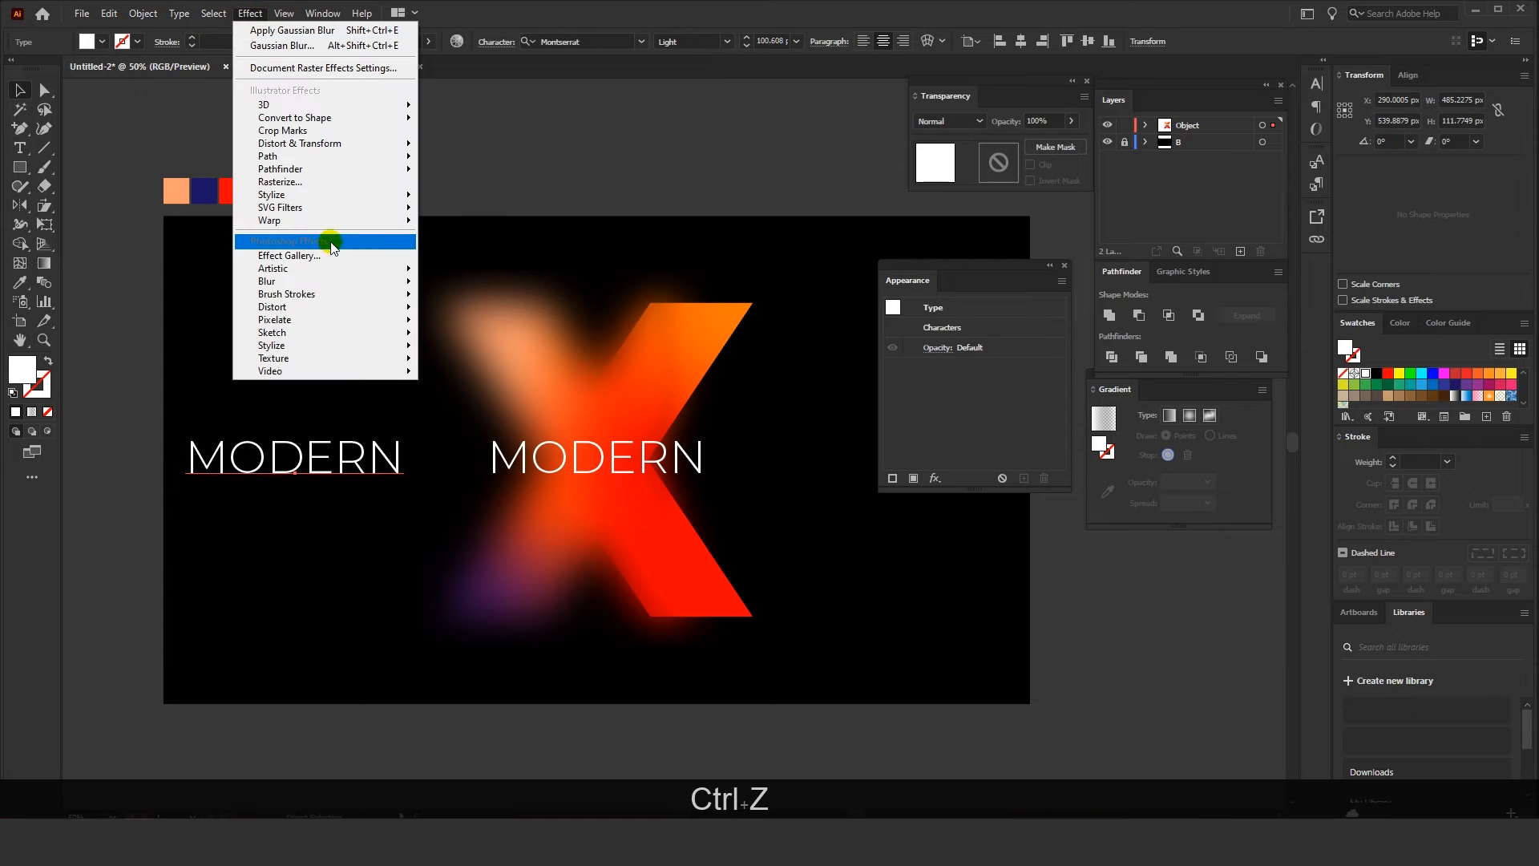
mouse_move(340, 281)
click(449, 284)
drag(810, 388, 828, 388)
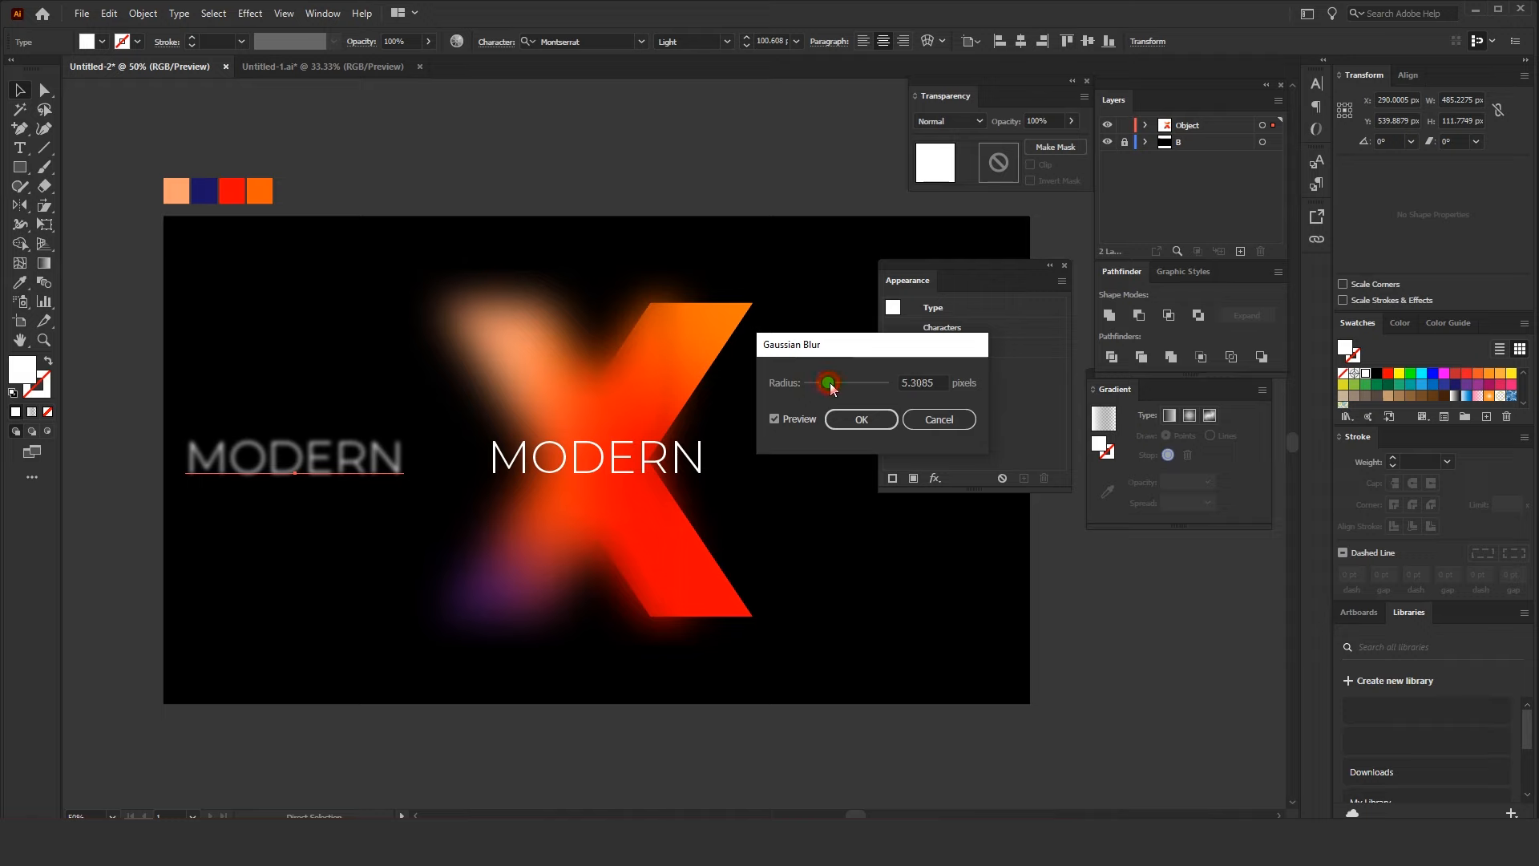
click(844, 418)
Set the font size of the blurred "MODERN" copy to 102 pt
click(622, 340)
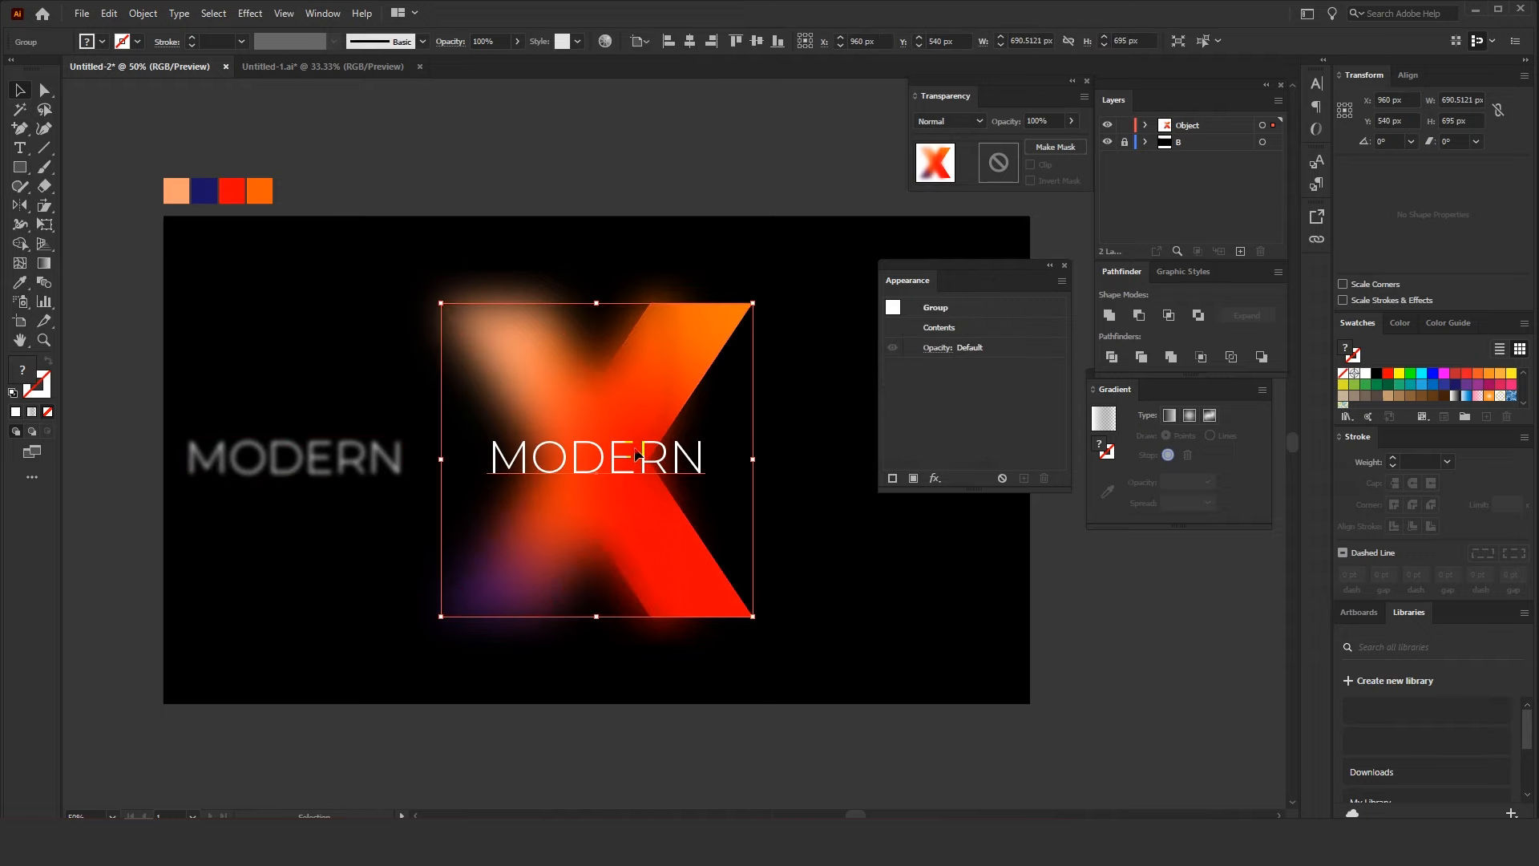
click(596, 459)
click(329, 453)
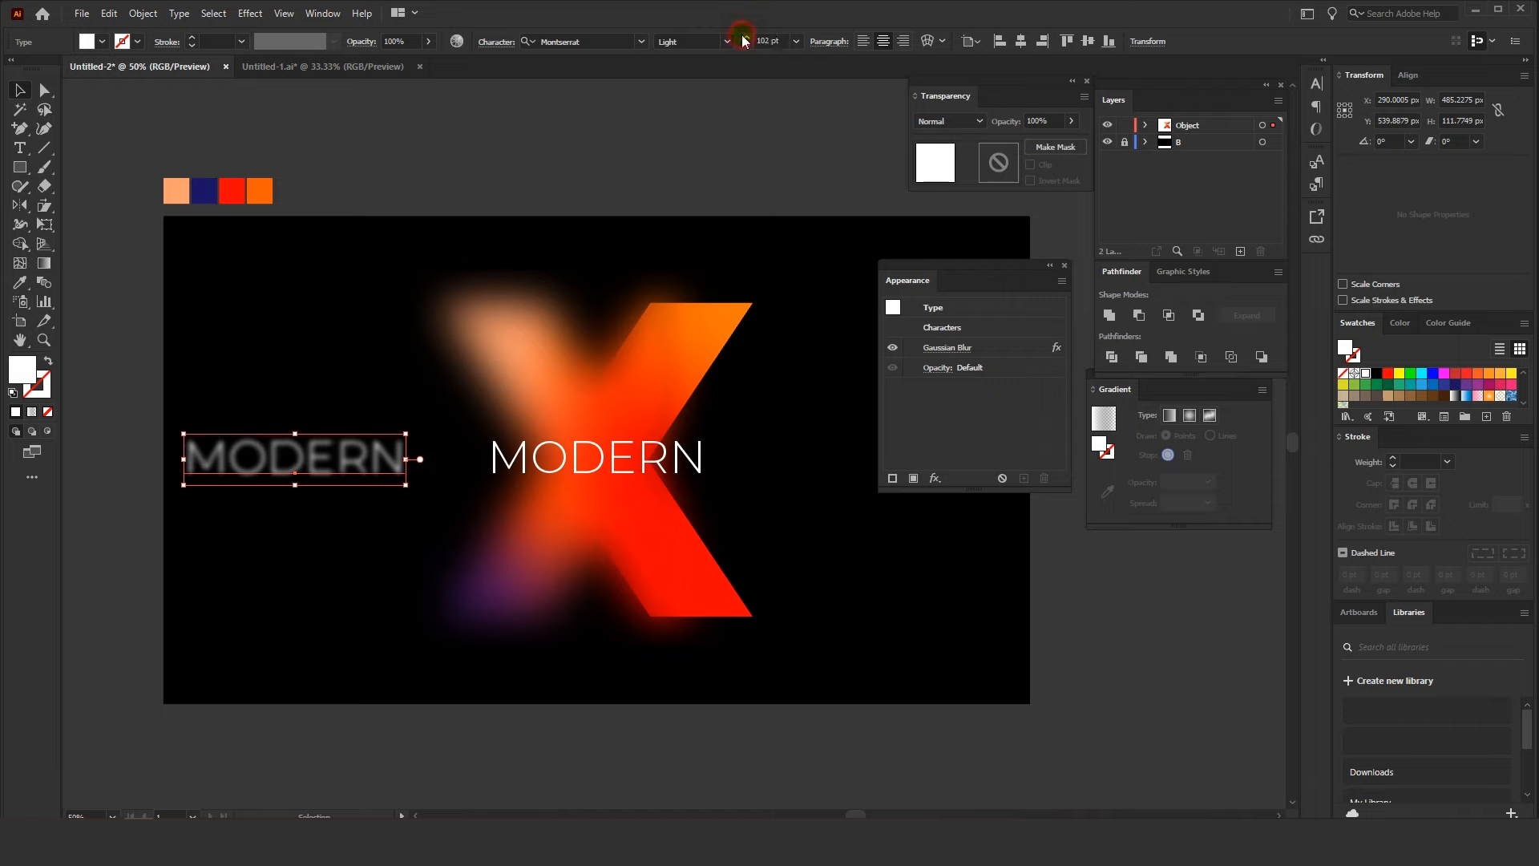
key(ctrl+z)
key(ctrl+z)
key(ctrl+z)
Try to place the blurred copy over the sharp "MODERN" text, and undo the moves of the text and the X
drag(374, 447, 670, 462)
drag(433, 301, 441, 301)
click(242, 345)
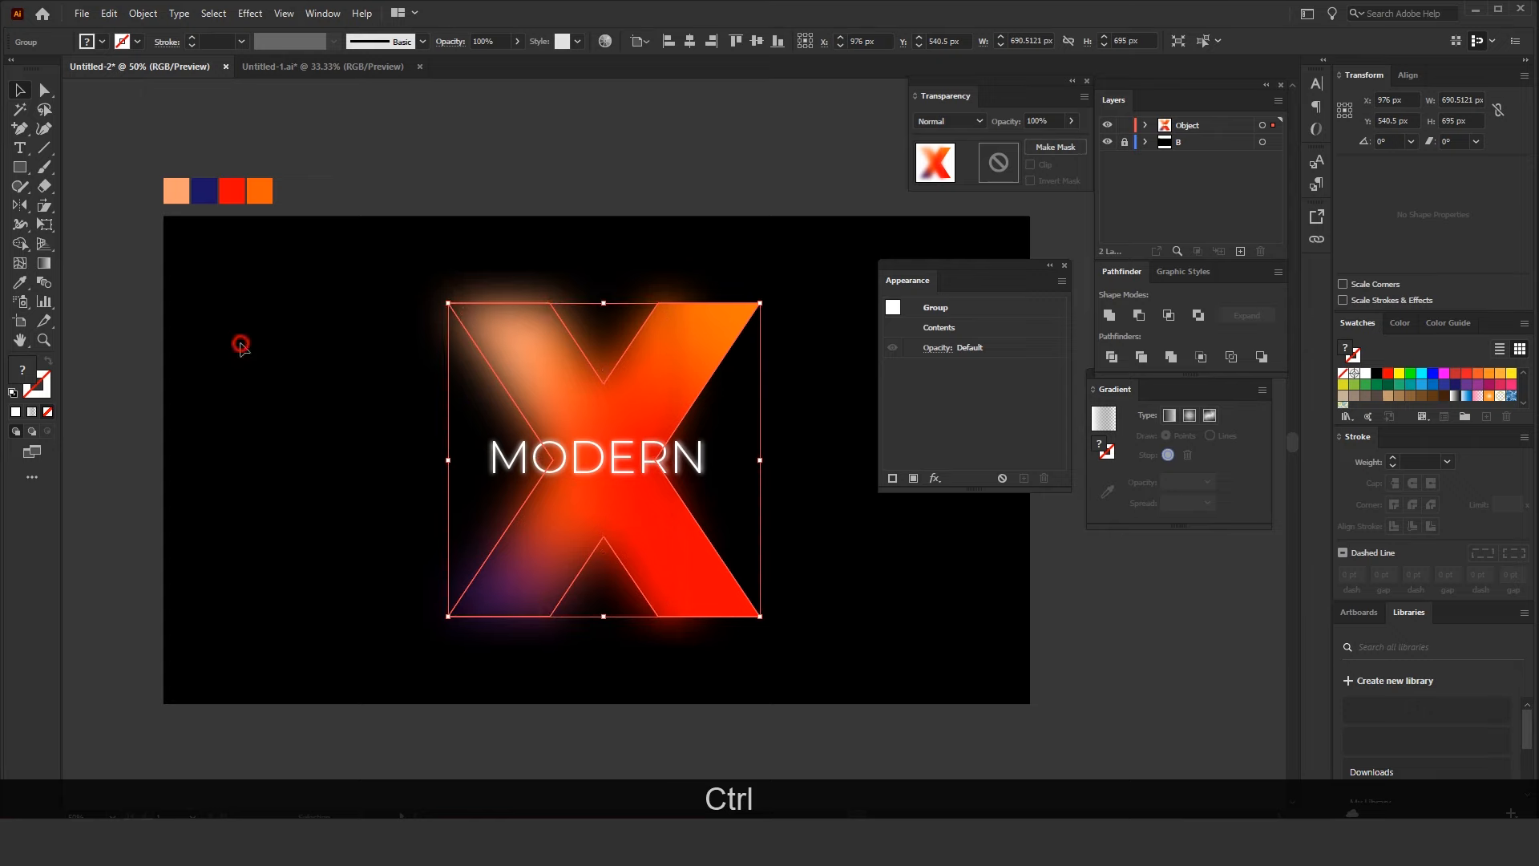
key(ctrl+z)
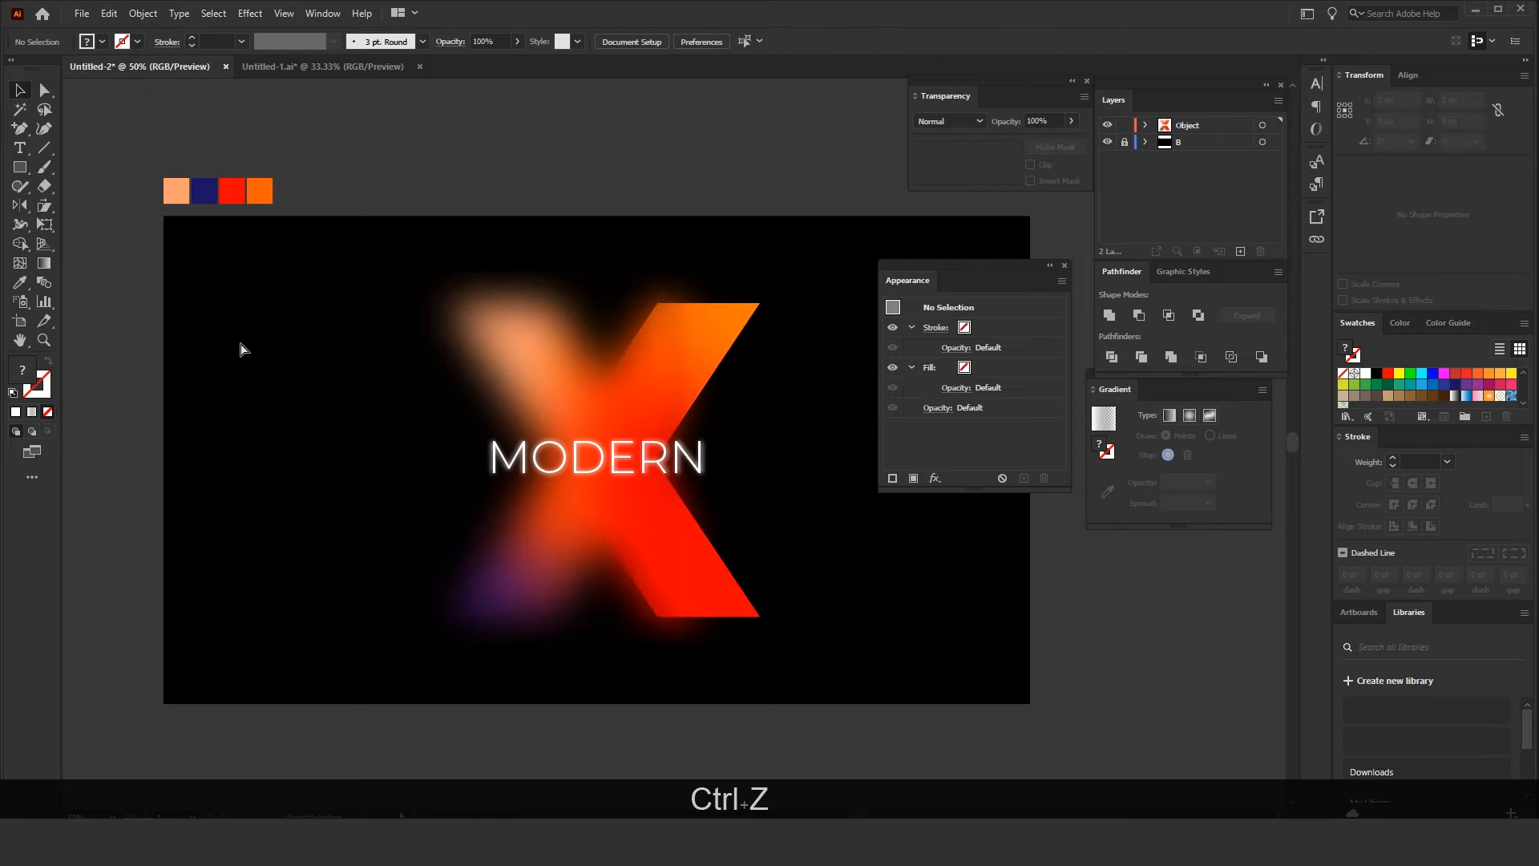
key(ctrl+z)
click(333, 314)
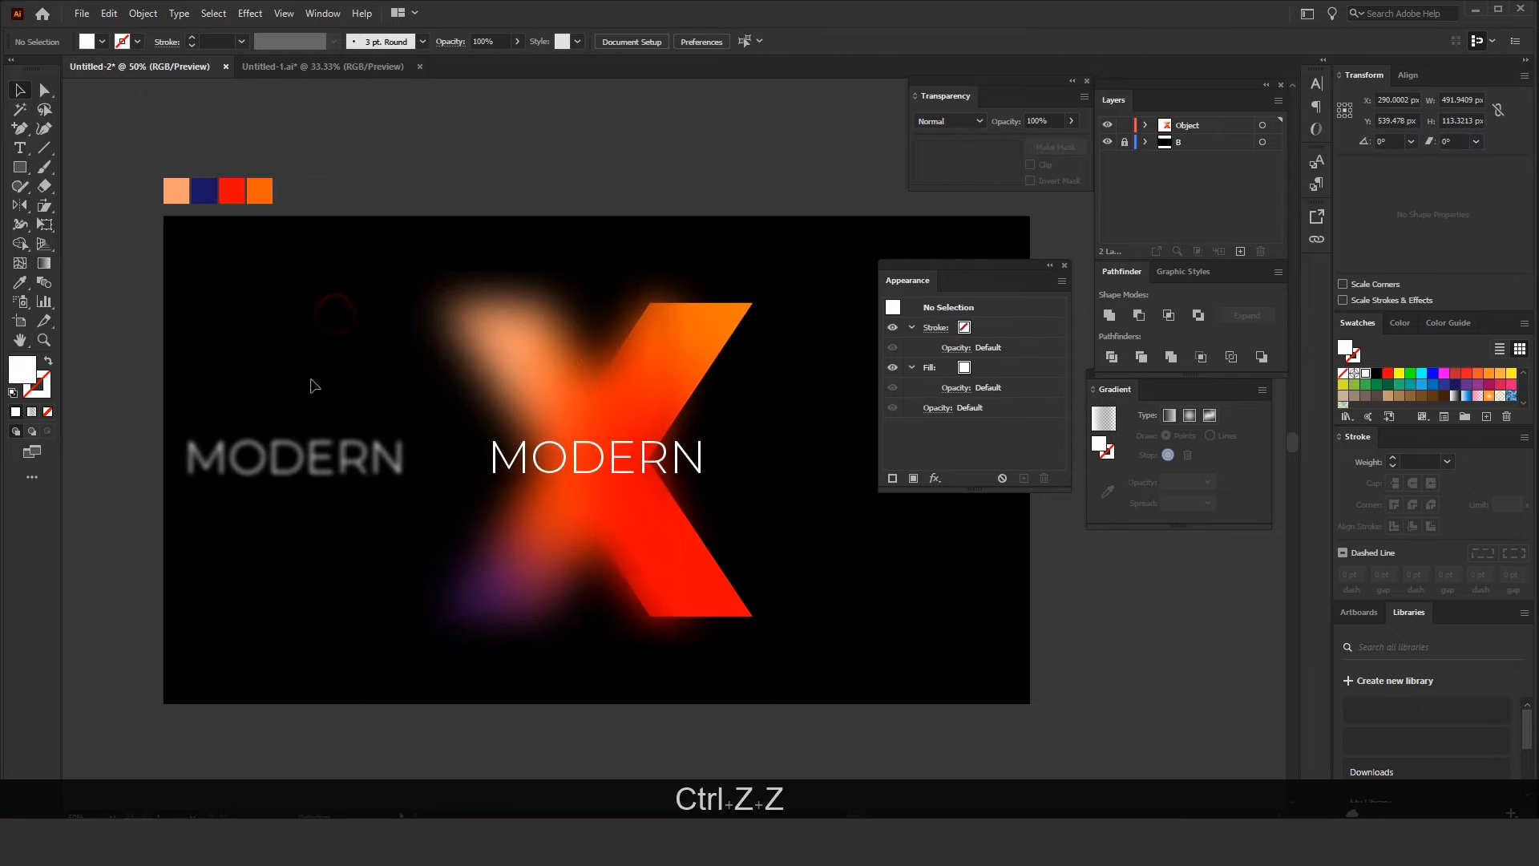
Add an opacity mask to the sharp "MODERN" text and draw a mask rectangle of about 626 × 315 px covering it
click(593, 454)
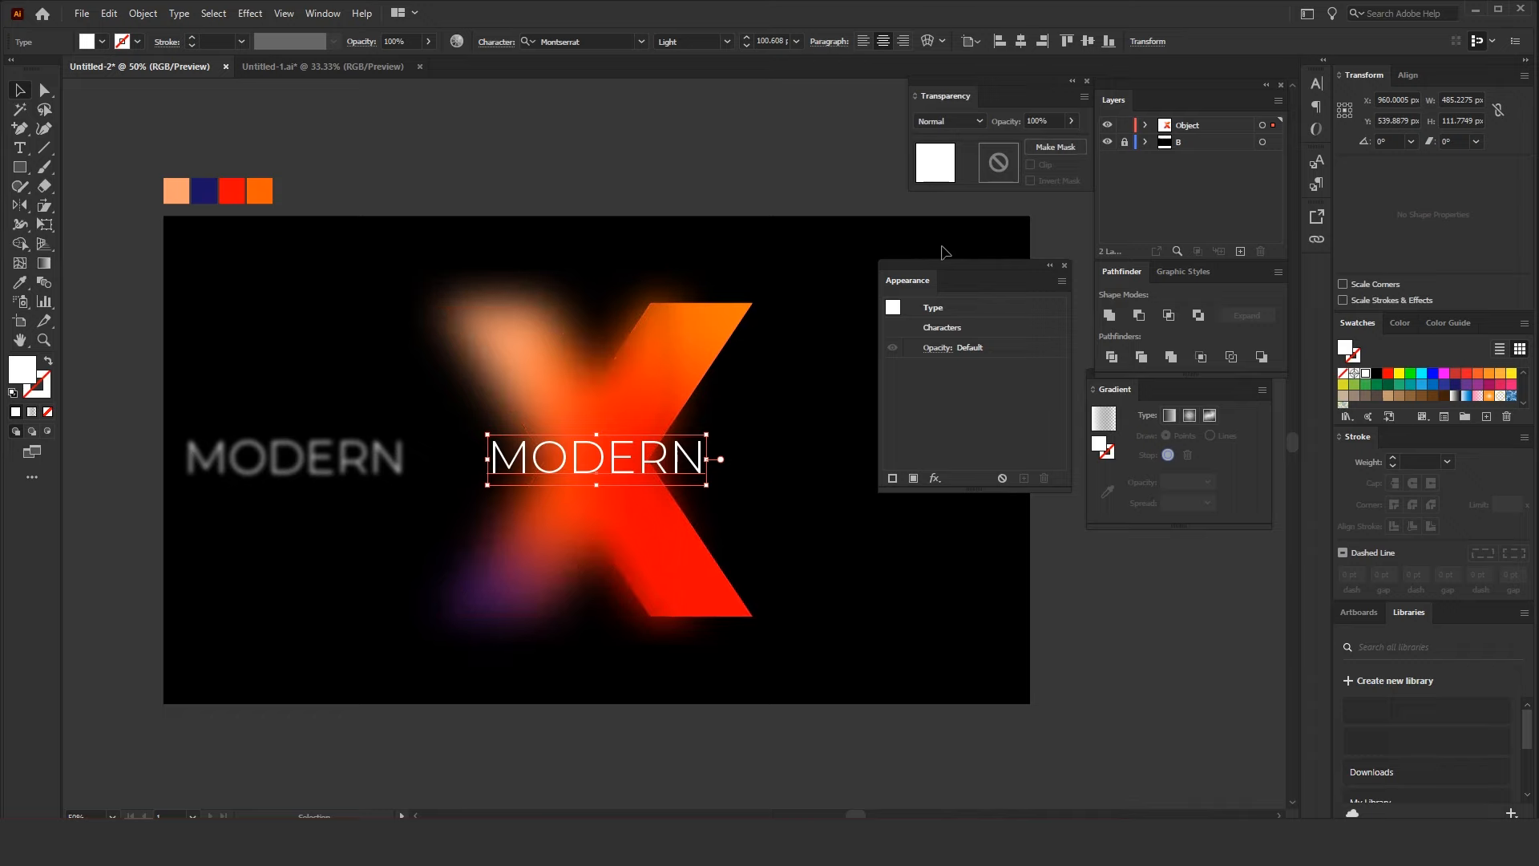
double_click(999, 165)
click(18, 167)
drag(743, 533, 461, 392)
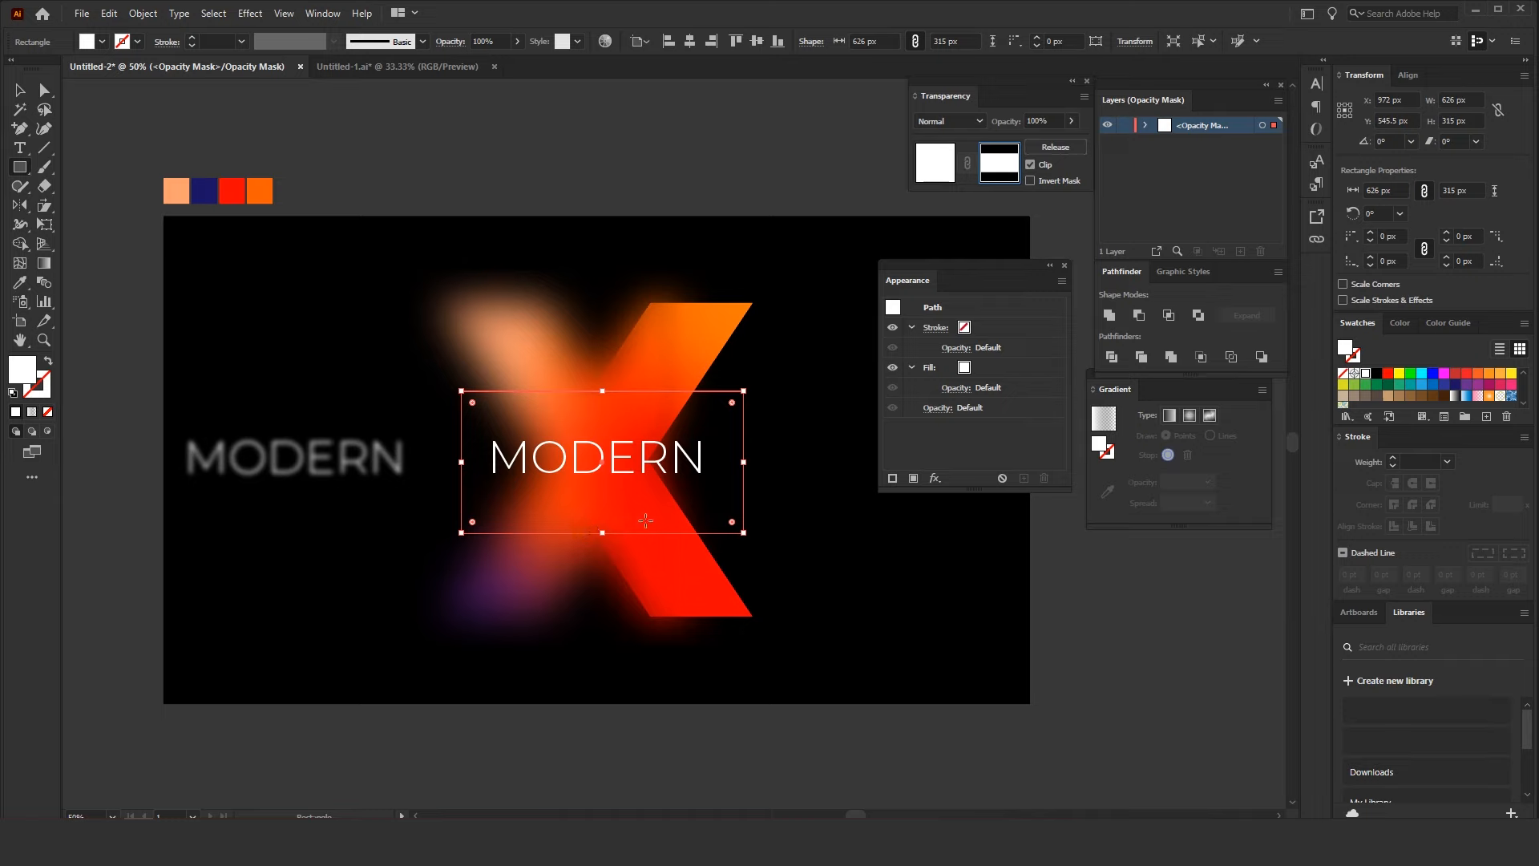
Fill the mask rectangle with a white-to-transparent linear gradient fading out the text's left letters, and leave mask editing
click(1111, 416)
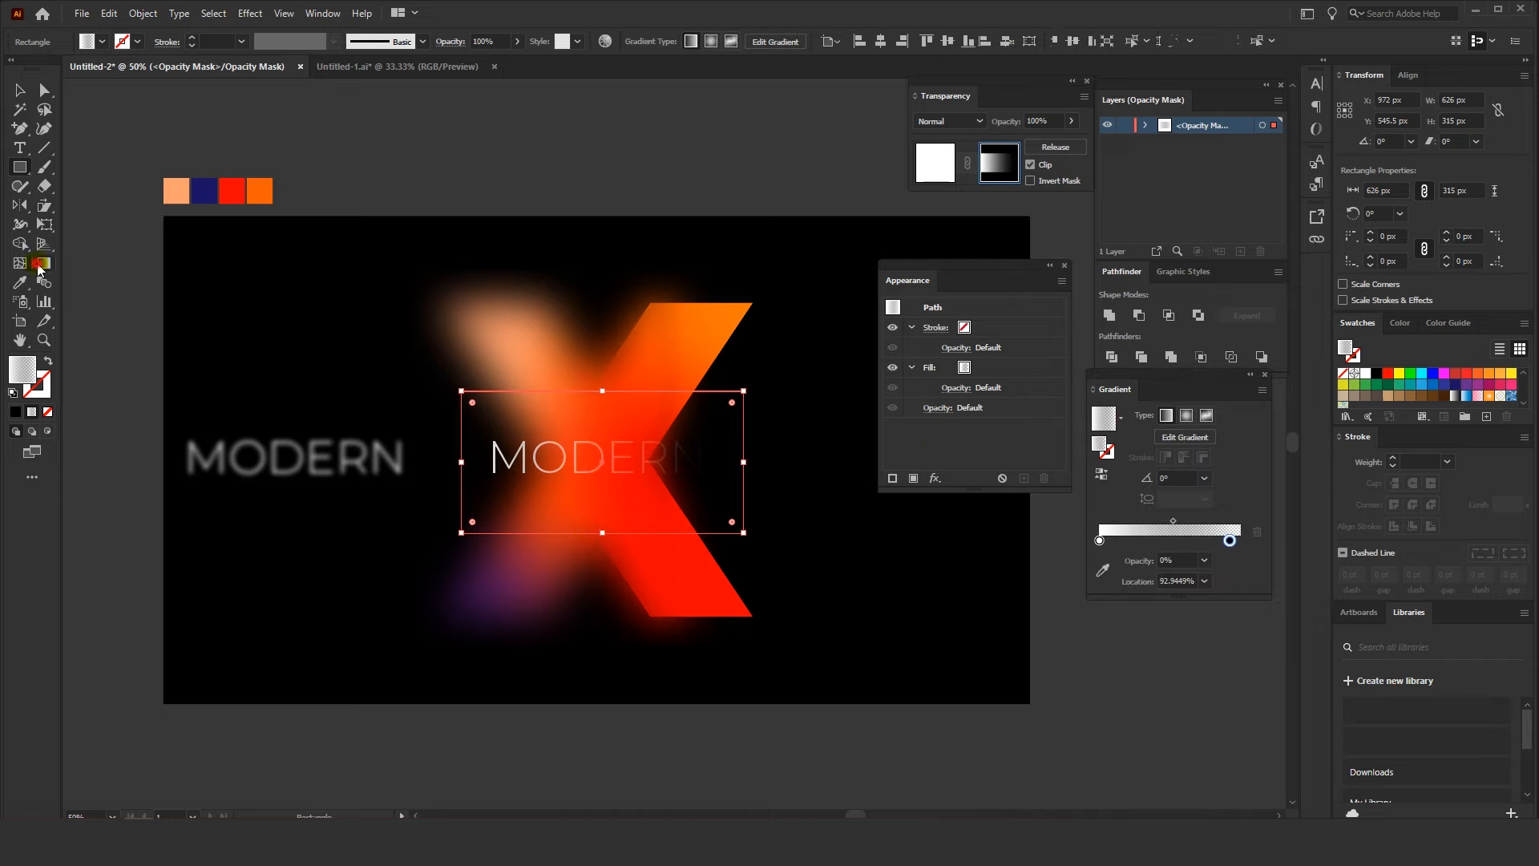
click(38, 269)
drag(696, 496, 531, 492)
drag(705, 446, 521, 443)
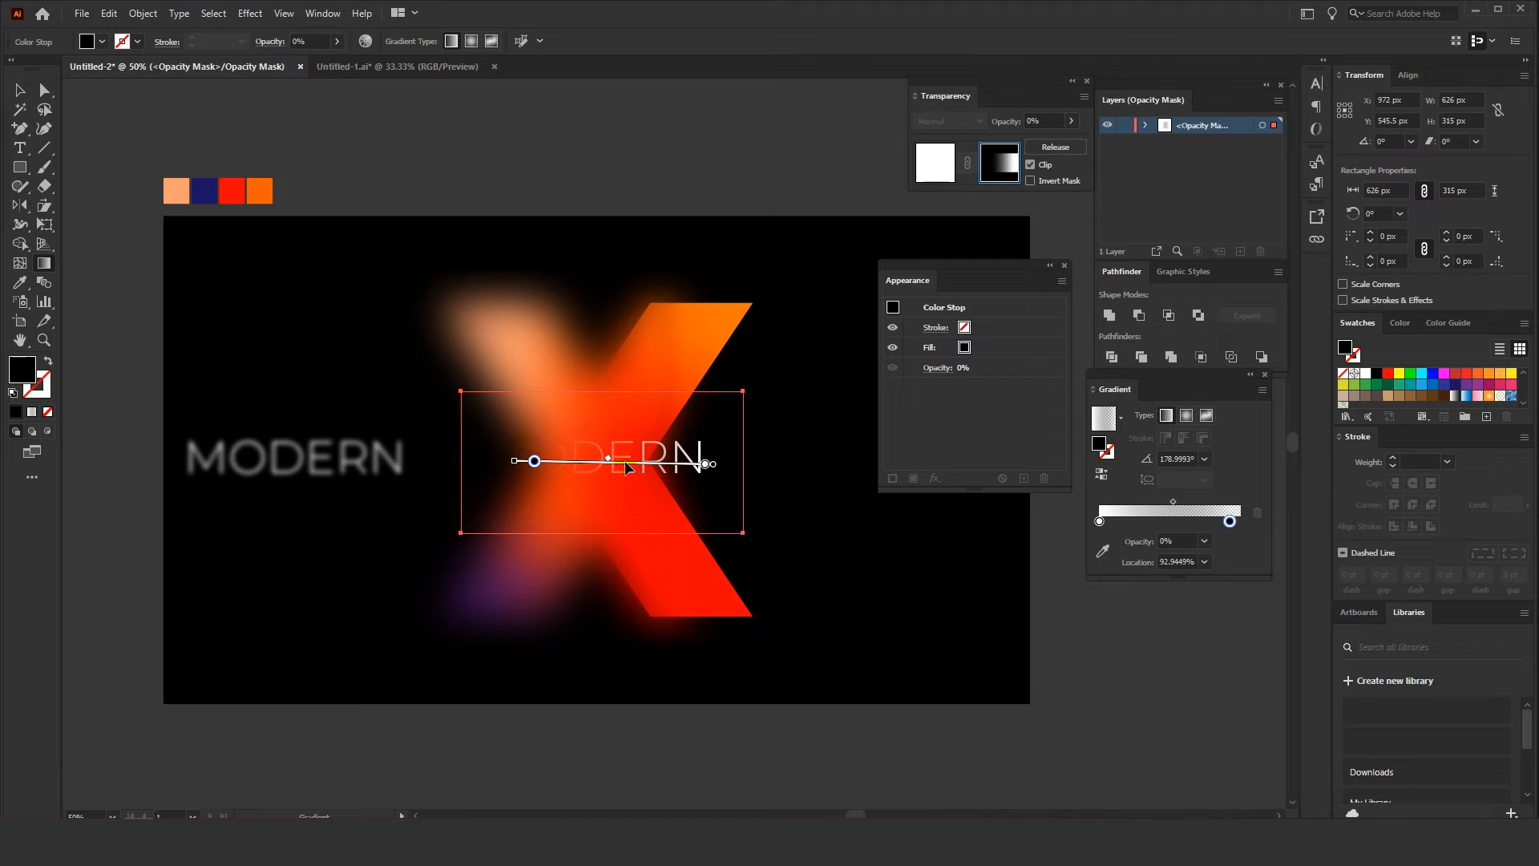
drag(609, 462, 567, 462)
drag(702, 465, 661, 464)
drag(561, 460, 600, 459)
click(20, 90)
click(939, 173)
click(605, 195)
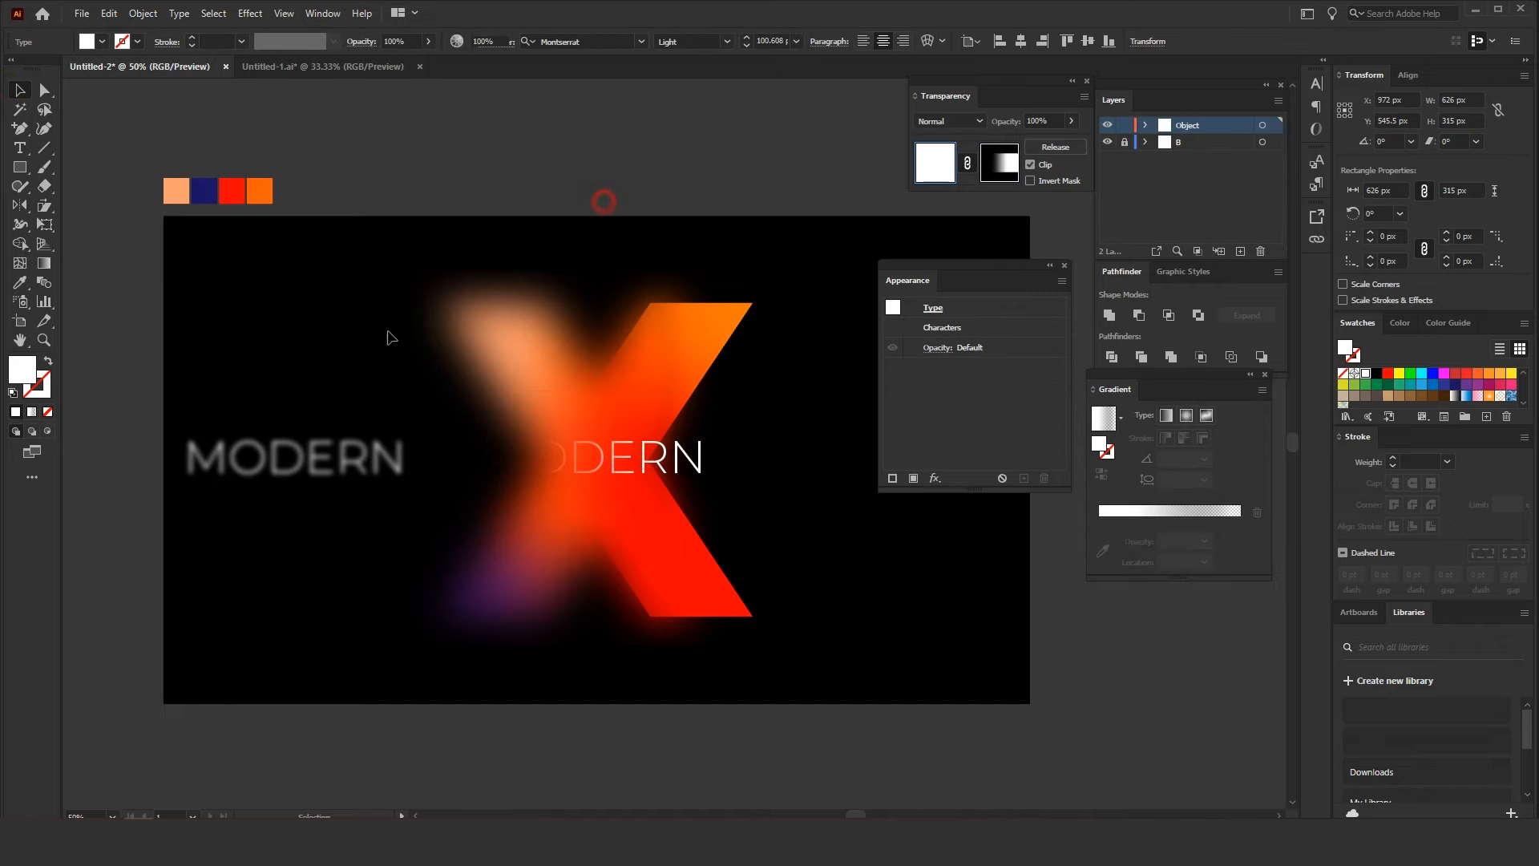
Centre the blurred "MODERN" copy horizontally on the artboard, over the masked sharp text, and deselect it
click(333, 461)
click(1019, 41)
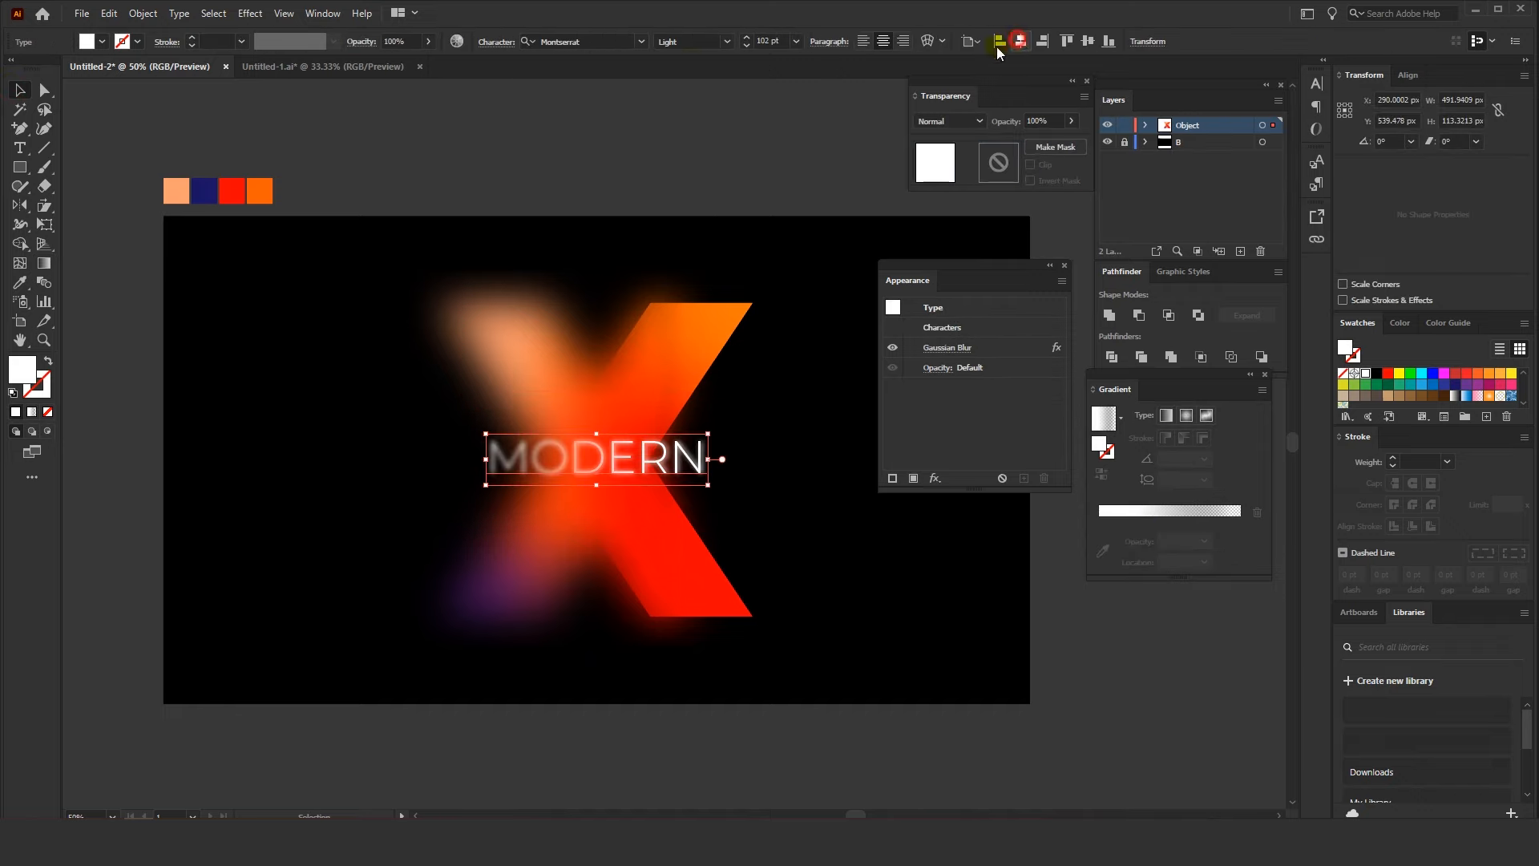
click(449, 230)
drag(460, 217, 424, 218)
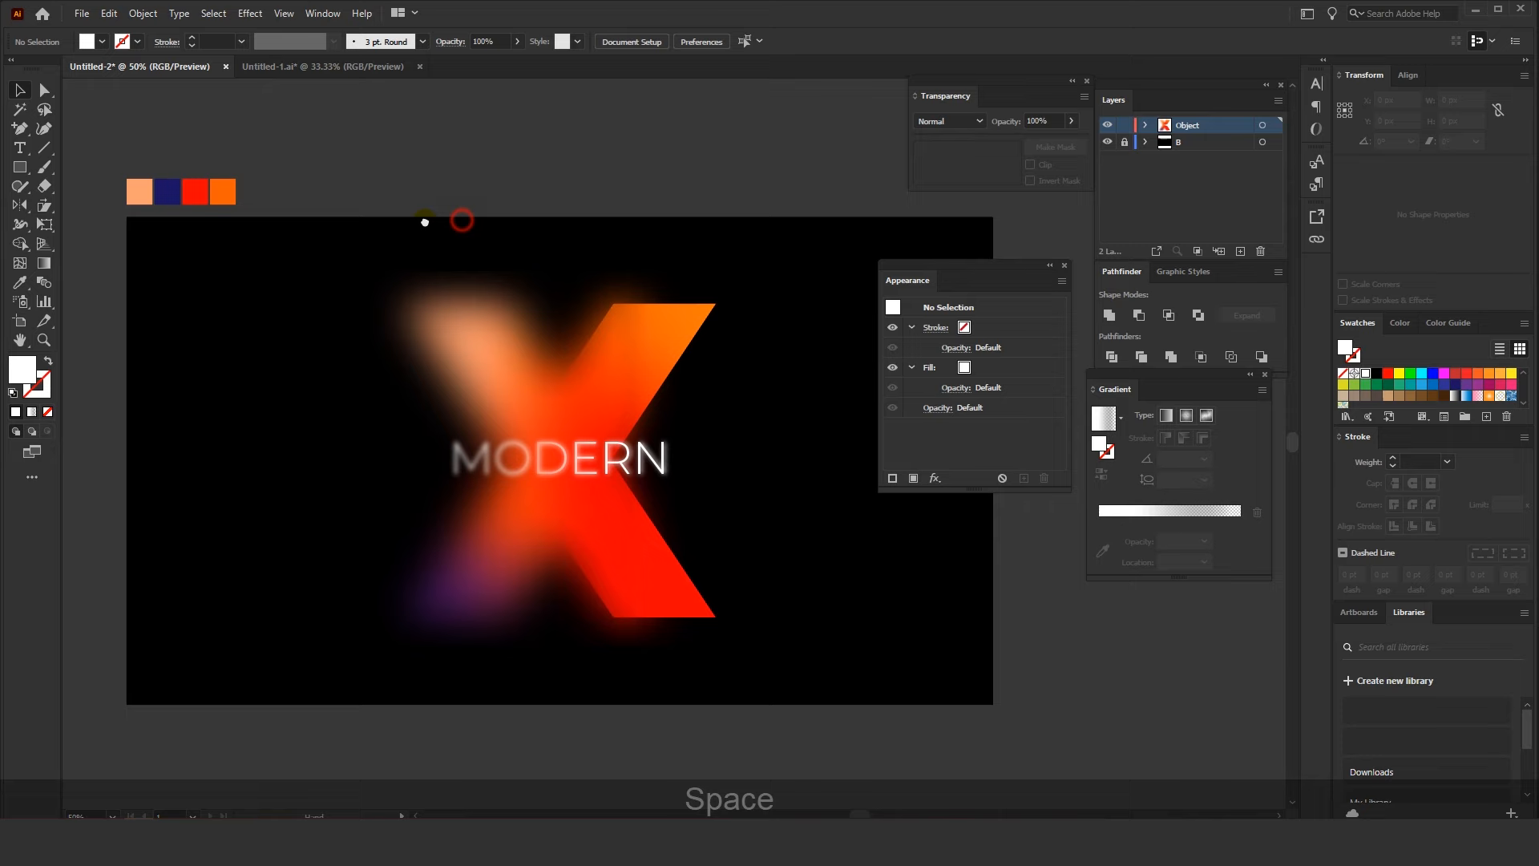
Select the blurred "MODERN" text lying over the sharp text
click(455, 461)
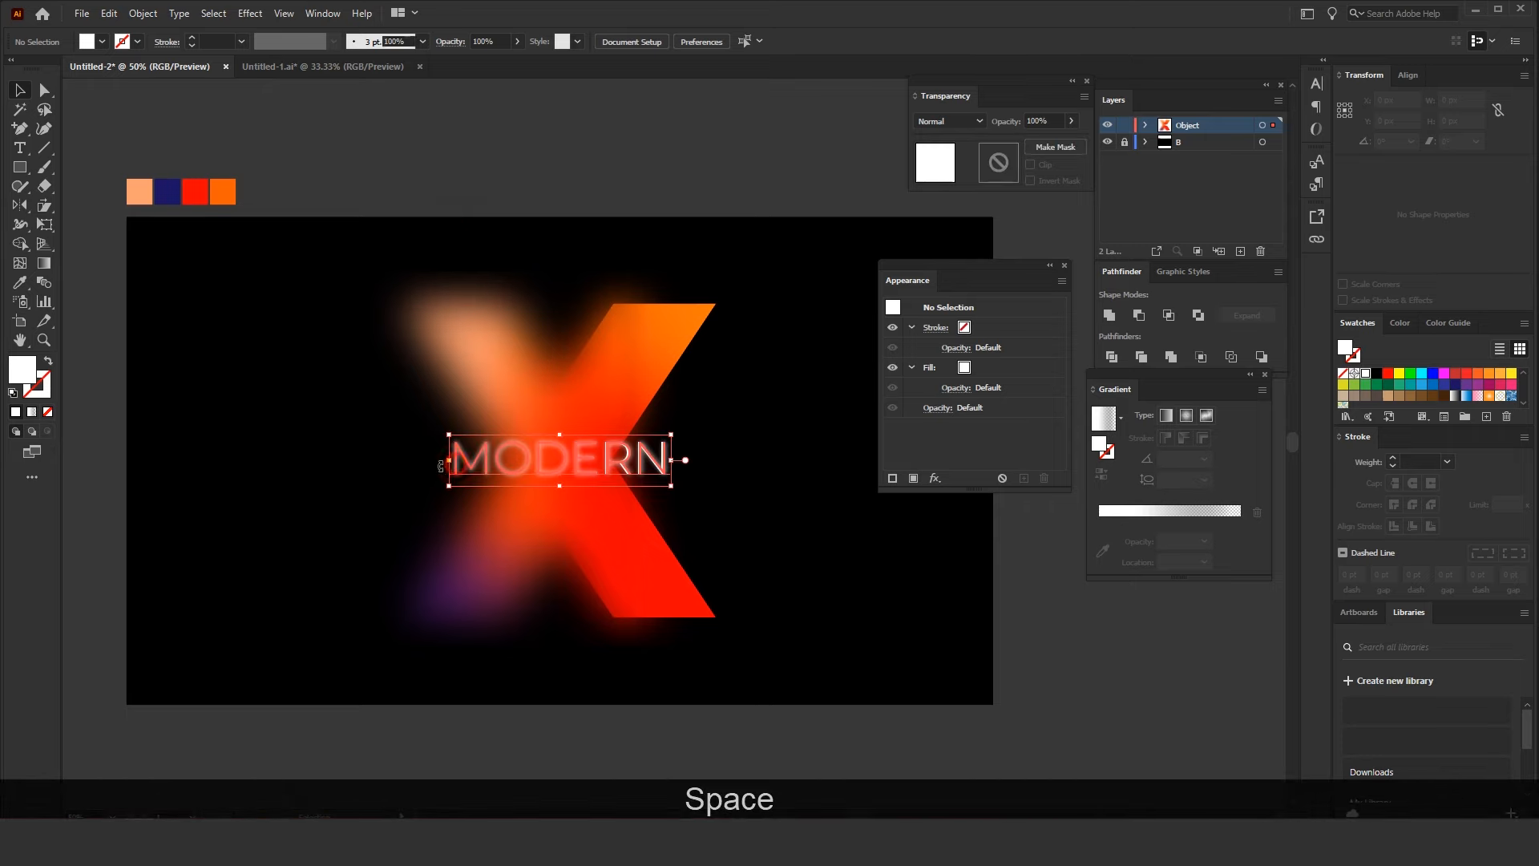
click(265, 487)
click(458, 461)
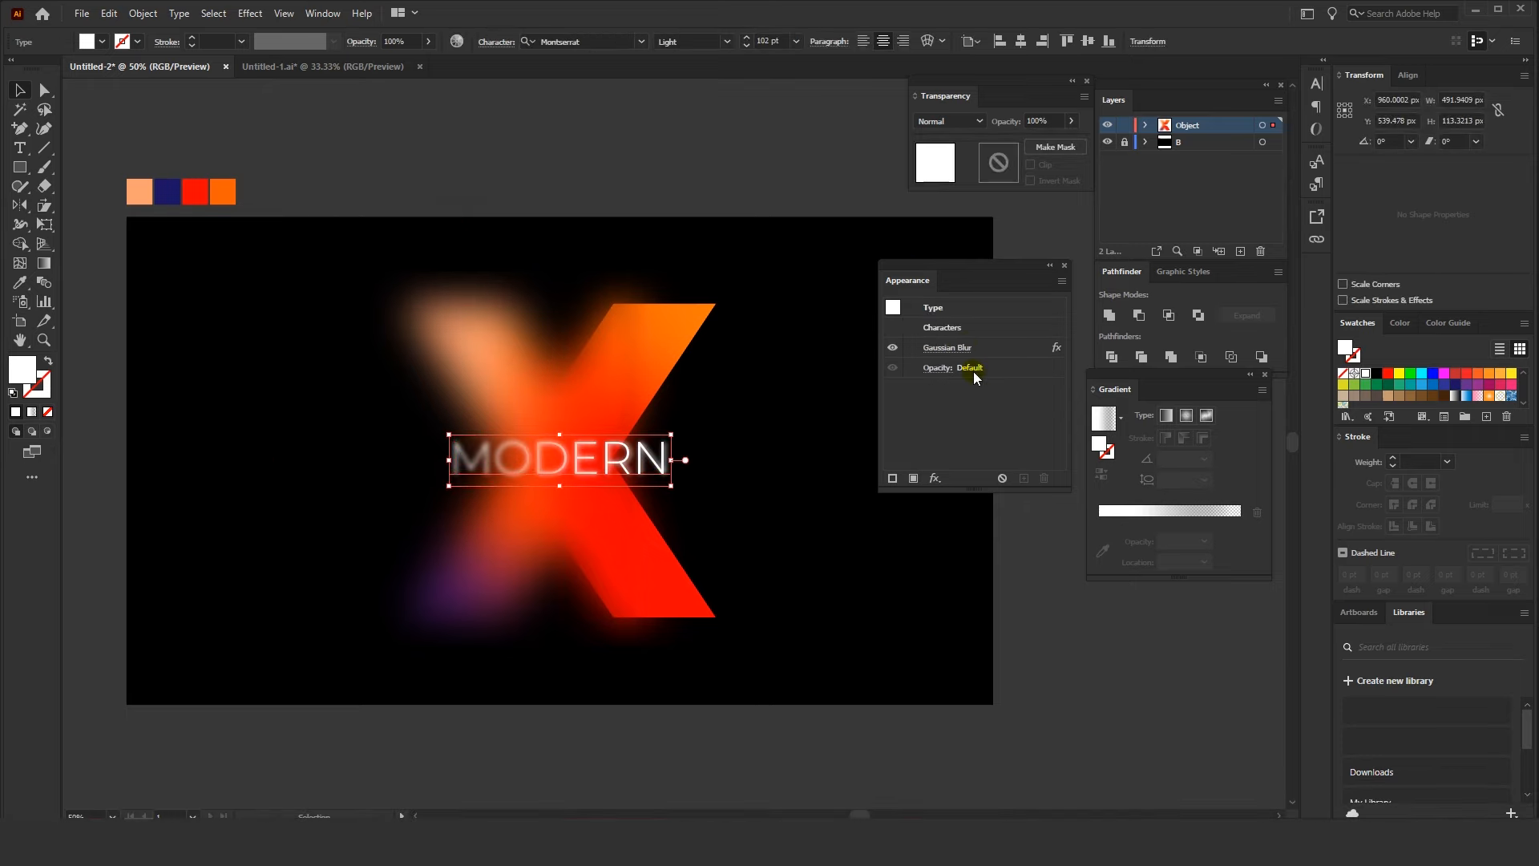